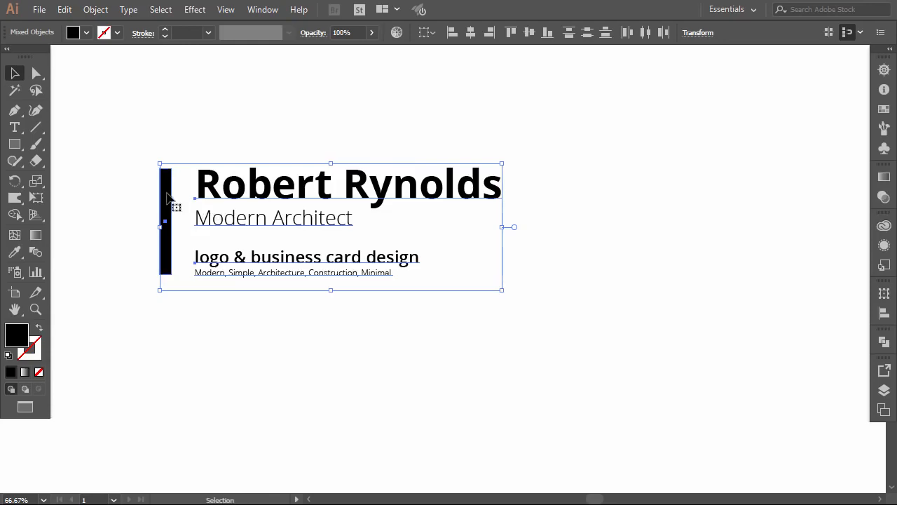
Step: Drag the architect's title block and its black bar to the artboard's top-left, then deselect
drag(167, 198, 80, 95)
click(232, 226)
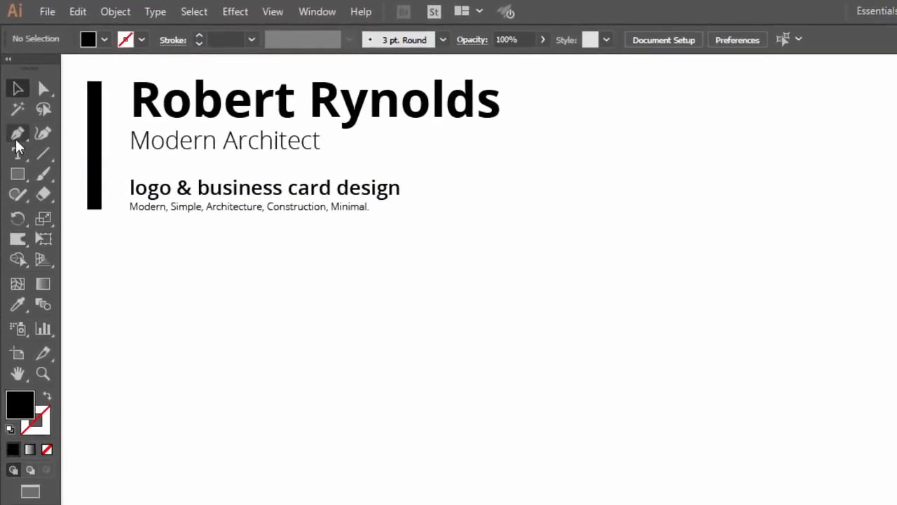
Step: Pen-draw the R's five anchors: a square bowl and a long diagonal leg
click(17, 135)
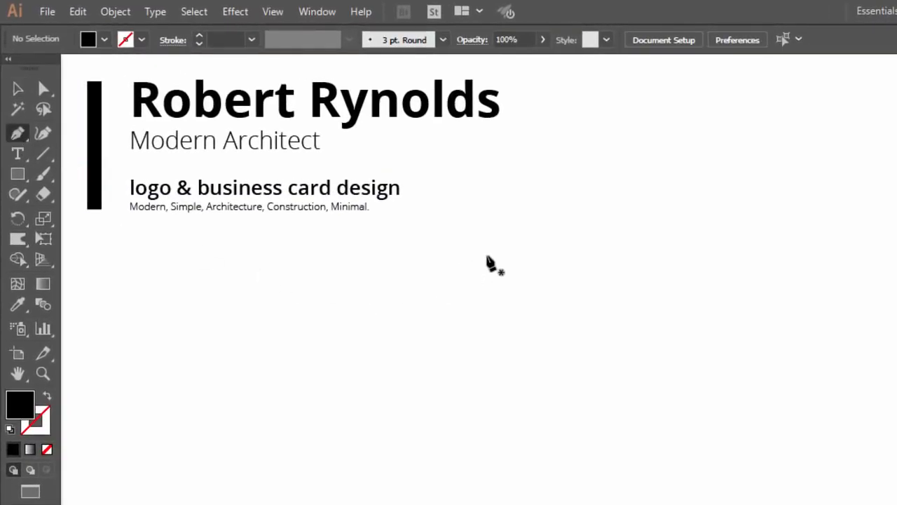
click(486, 255)
click(591, 255)
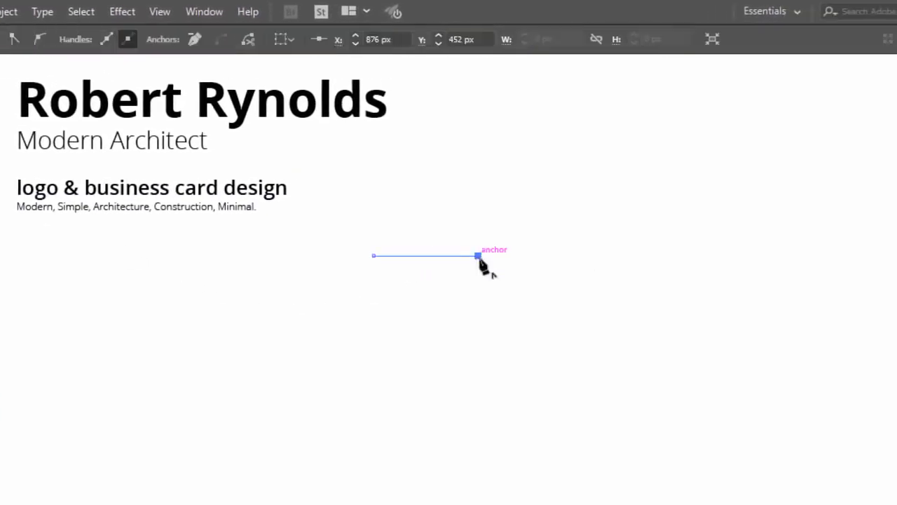
click(478, 336)
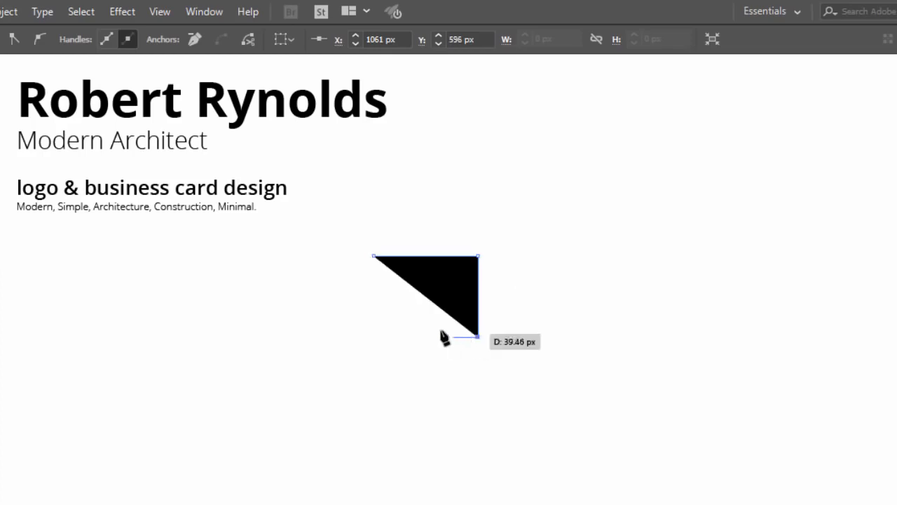
click(373, 338)
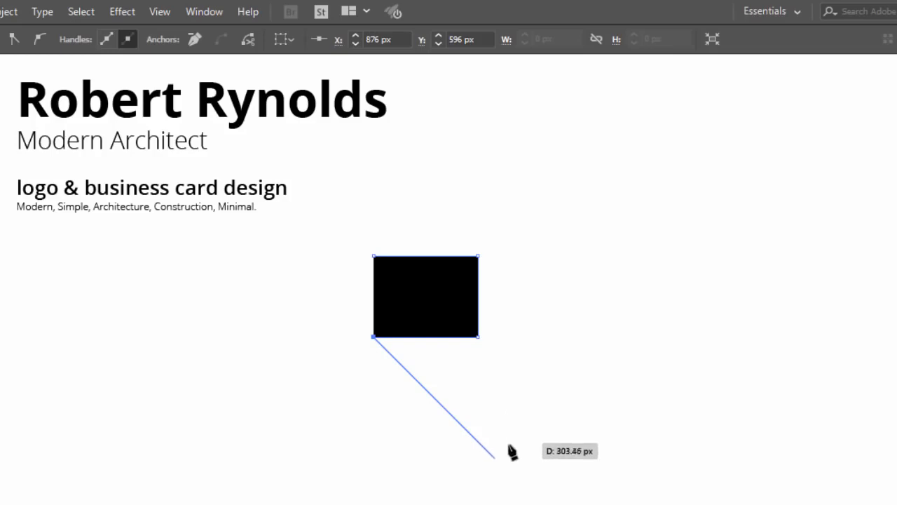
click(510, 475)
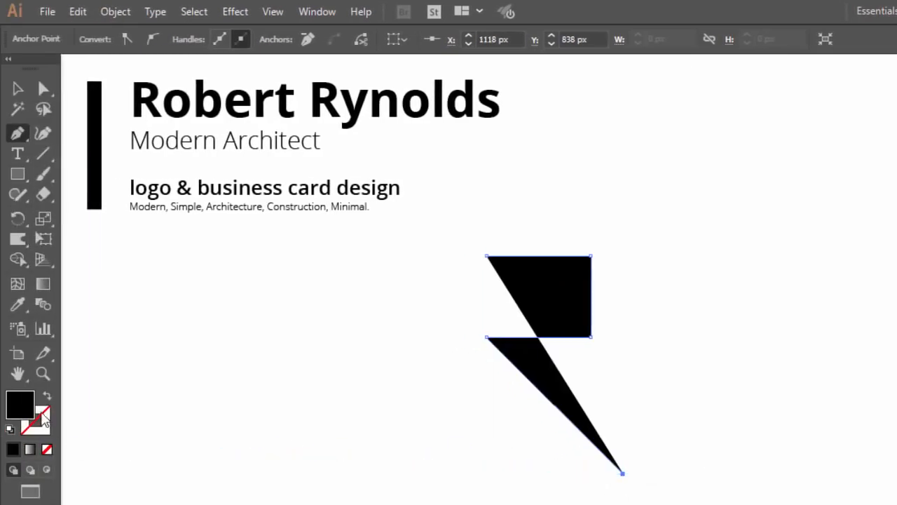
Step: Make the path unfilled with a 1 pt black stroke and select the whole R outline
click(45, 398)
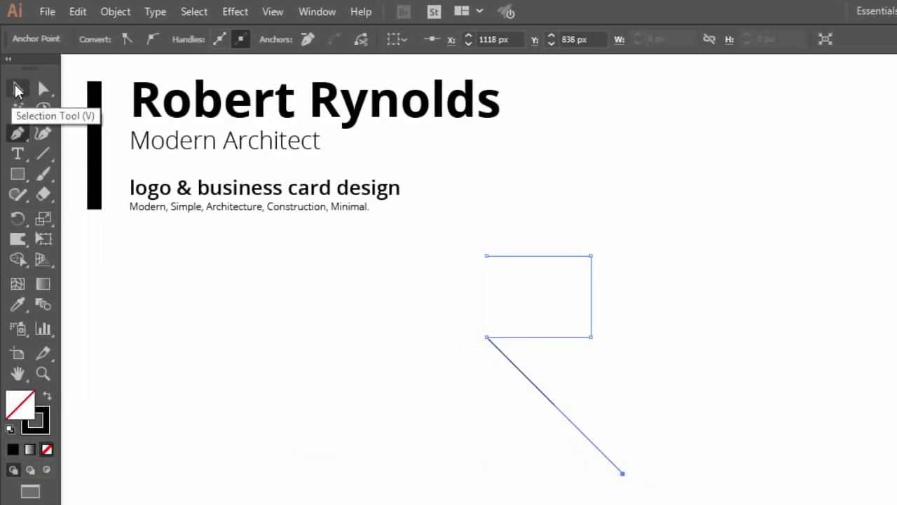
click(18, 89)
drag(605, 232, 505, 397)
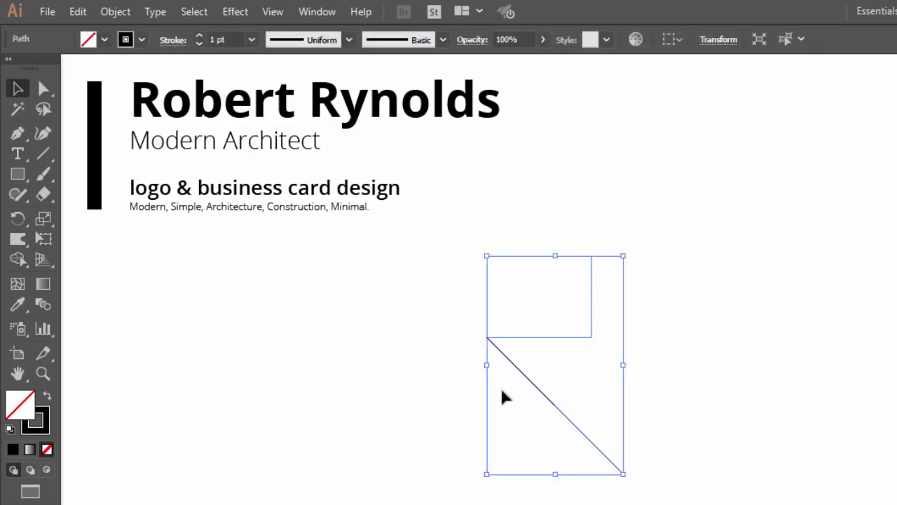
Step: Set the R's stroke weight to 60 pt, shrink it slightly and reposition it
click(279, 43)
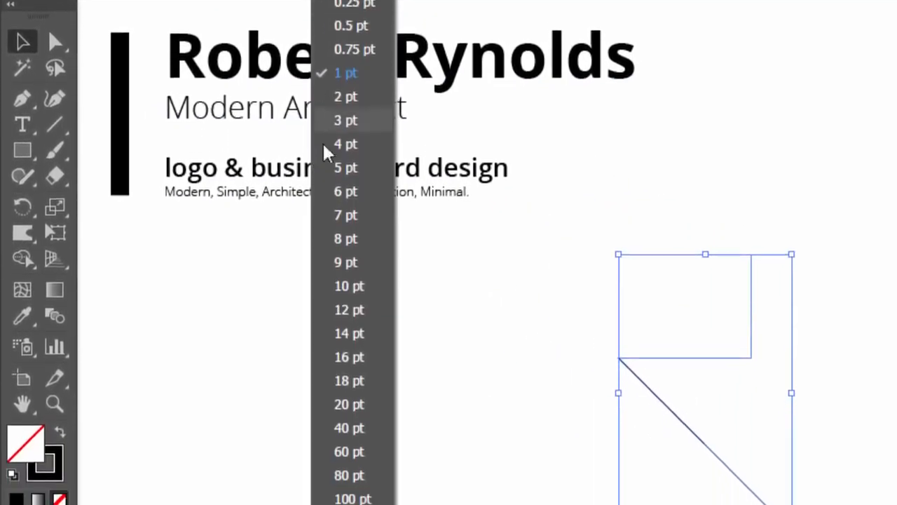
click(348, 429)
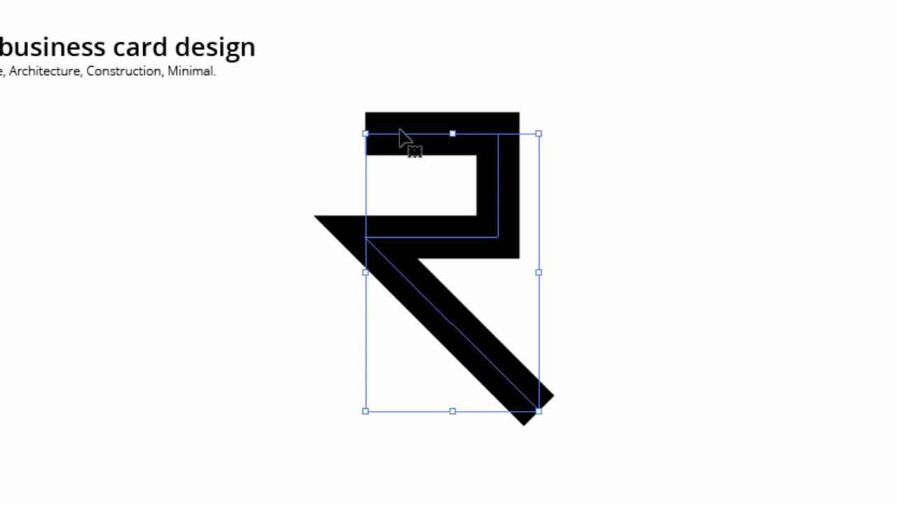
drag(539, 412, 529, 394)
drag(482, 350, 513, 366)
click(594, 153)
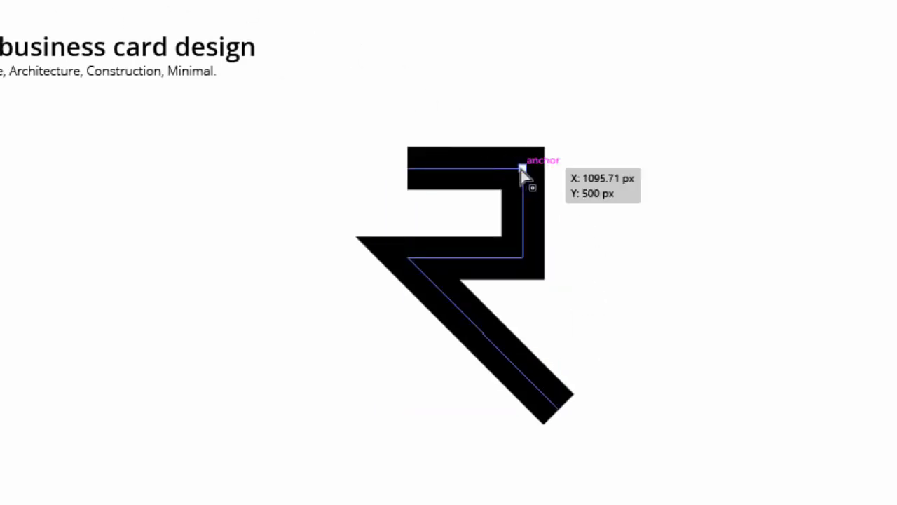
Step: Round the bowl's two right-hand corners into a semicircle with the live-corner widget
shift+click(524, 258)
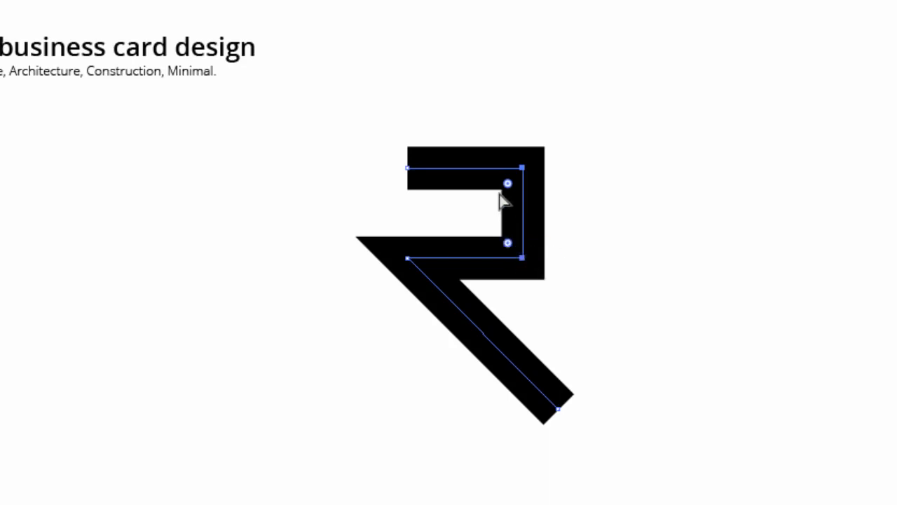
drag(507, 184, 401, 215)
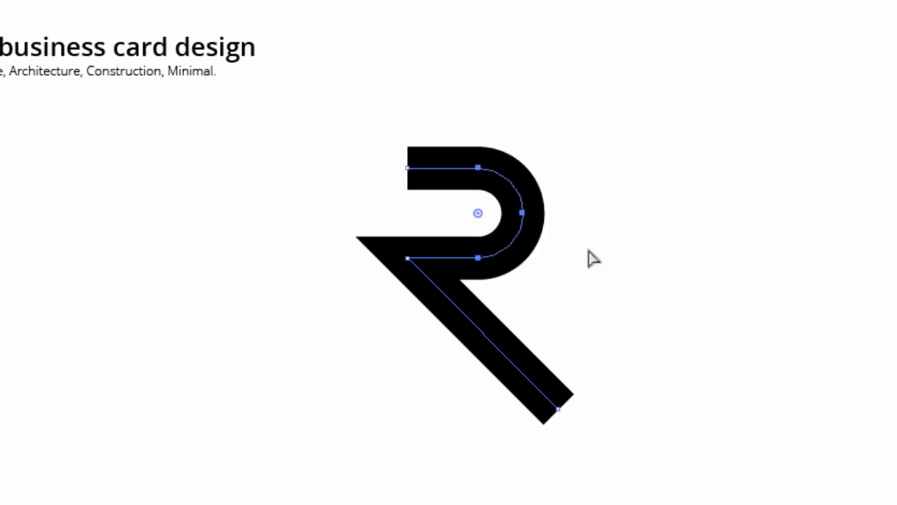
click(615, 265)
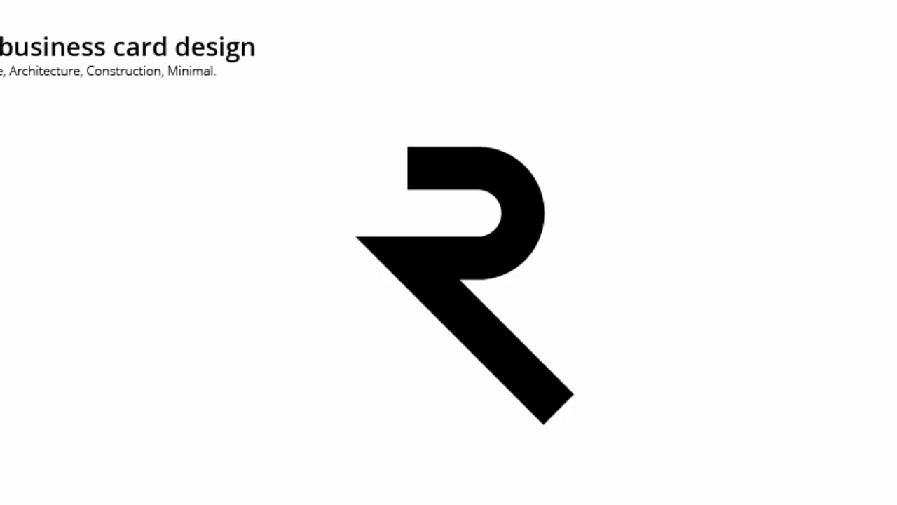
Step: Expand the R's 60 pt stroke into a solid black filled shape via Object > Expand
click(378, 246)
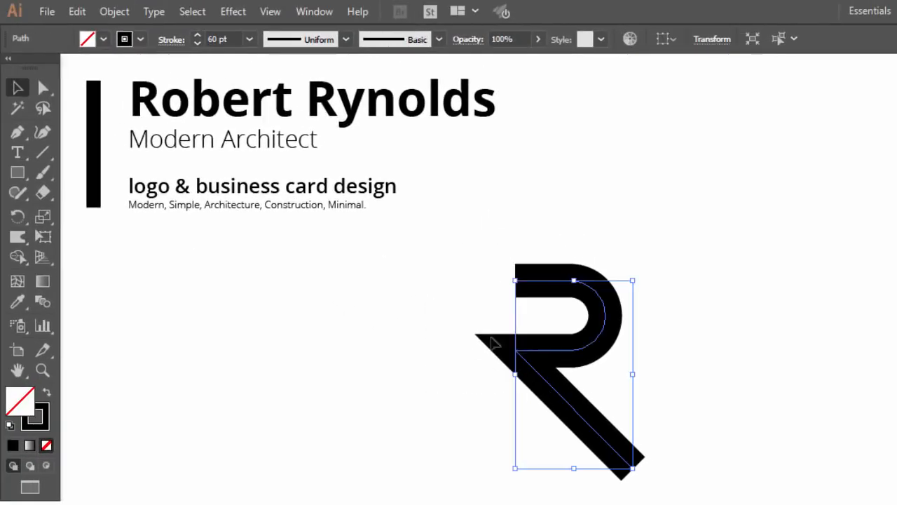
click(120, 12)
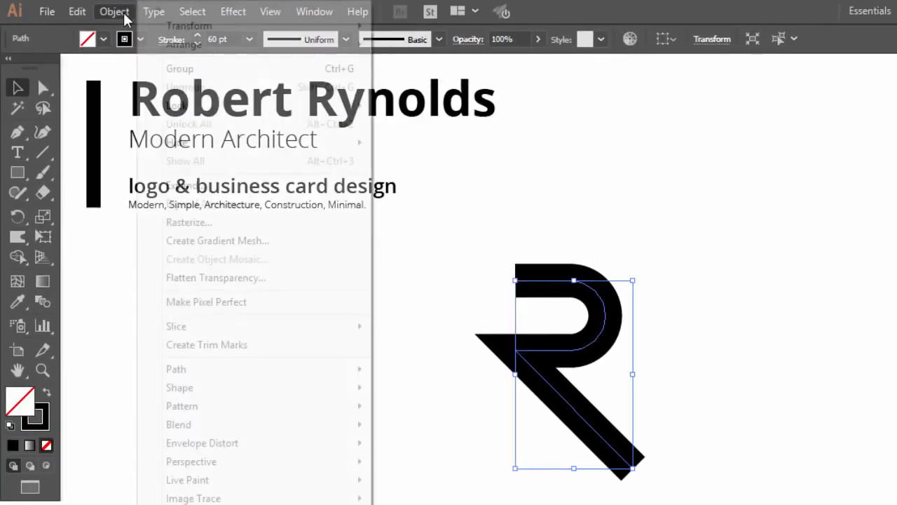
click(189, 186)
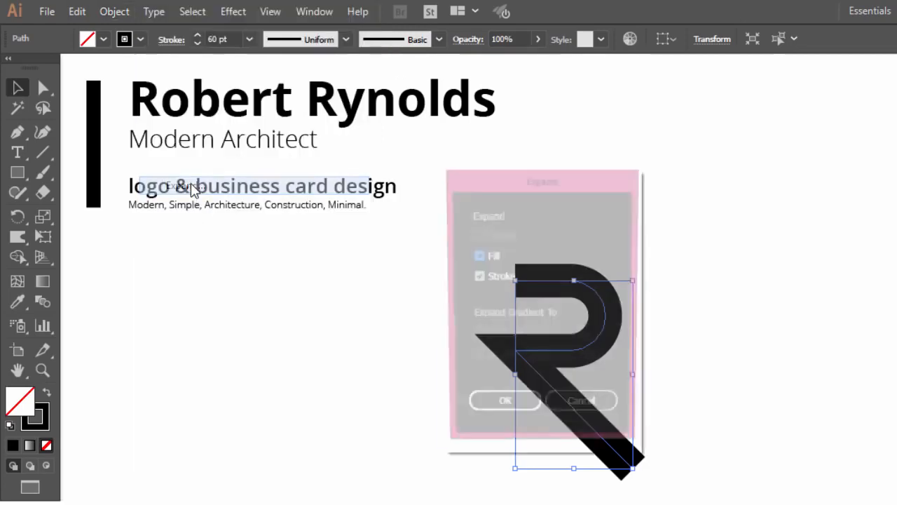
click(508, 415)
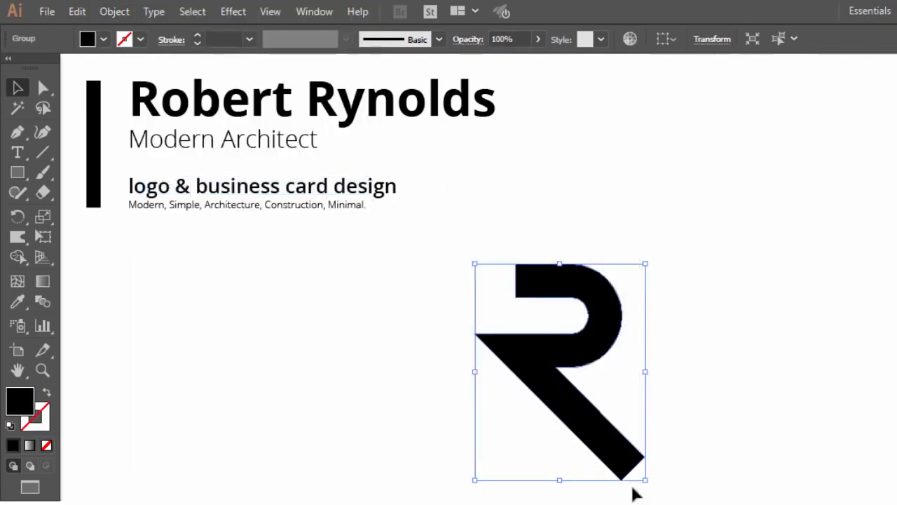
click(43, 193)
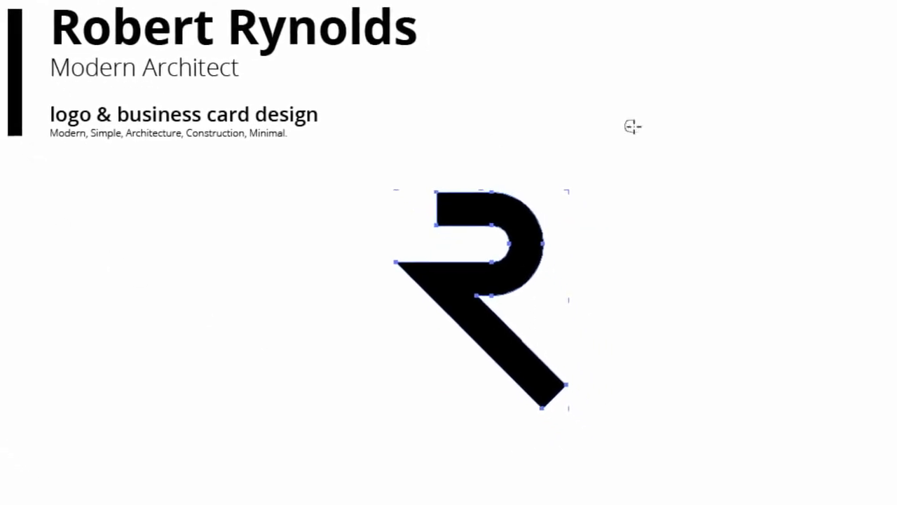
Step: Erase the R's left-pointing spur and trim the diagonal leg flat along the baseline
drag(753, 222, 736, 261)
drag(645, 178, 531, 435)
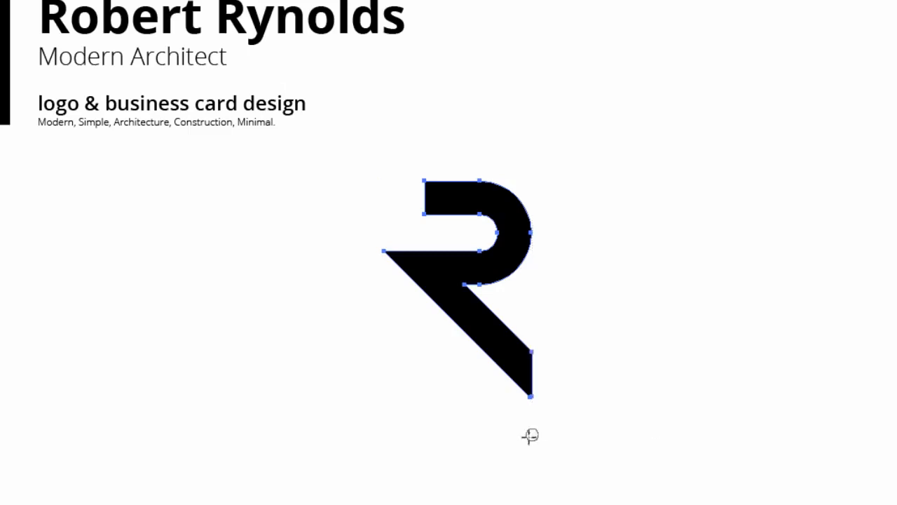
drag(323, 154, 425, 452)
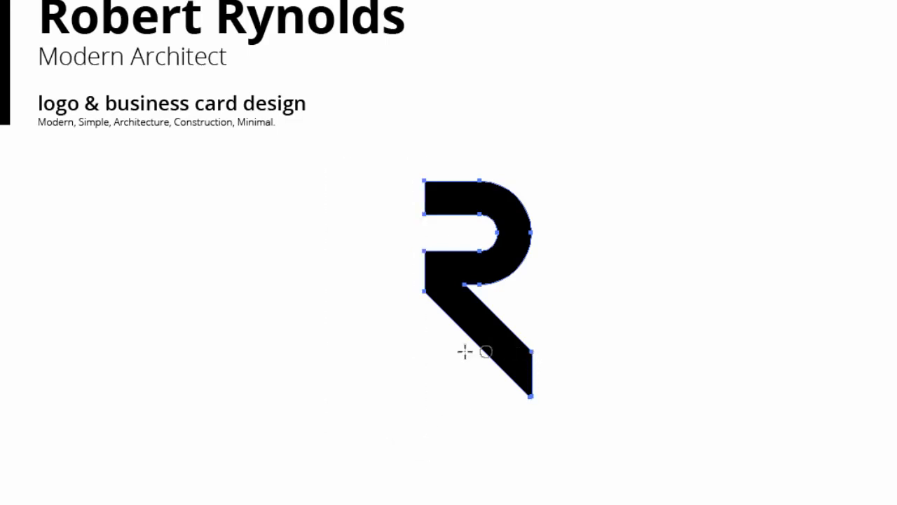
drag(546, 385, 591, 351)
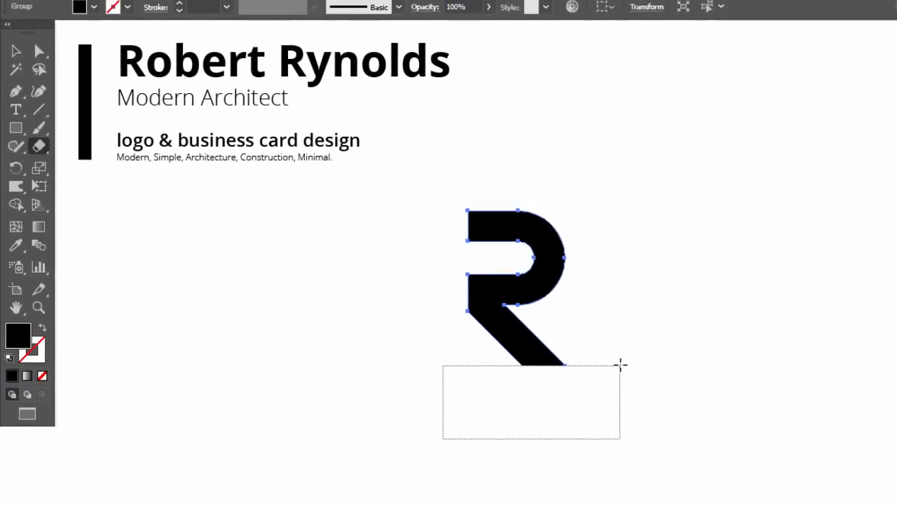
drag(620, 365, 620, 365)
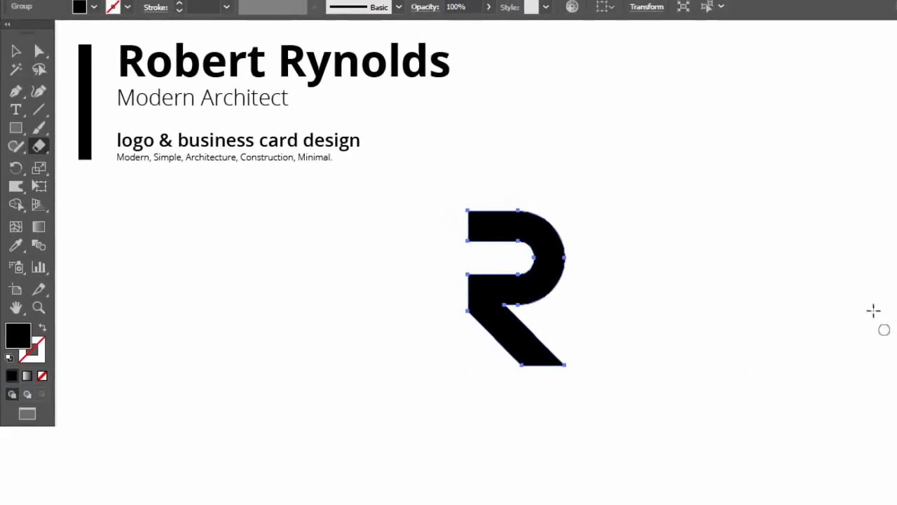
Step: Shift the R logo to the right, nudge it back slightly, and deselect
click(16, 50)
click(423, 378)
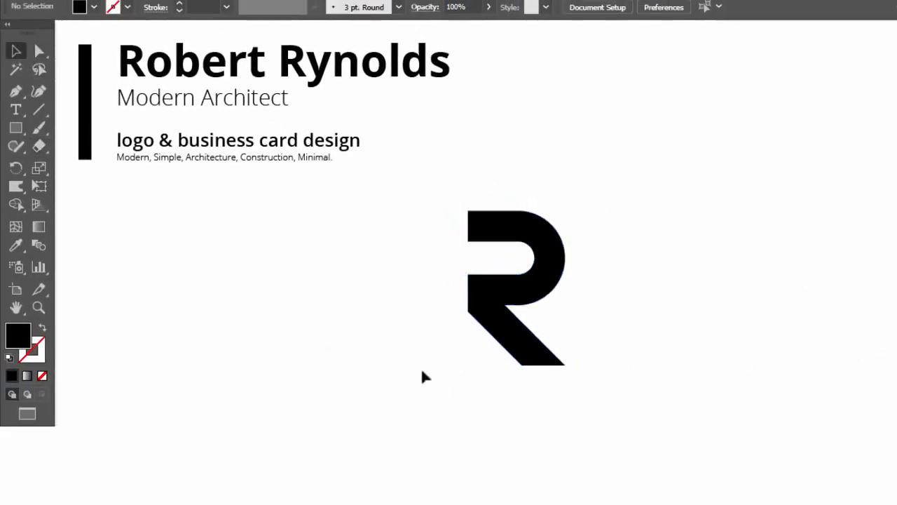
drag(550, 224, 639, 224)
click(491, 214)
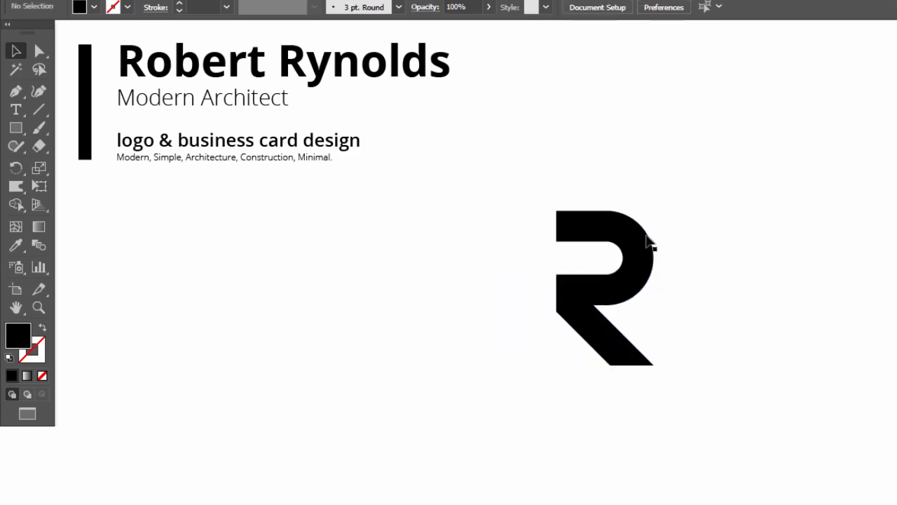
drag(619, 238, 577, 238)
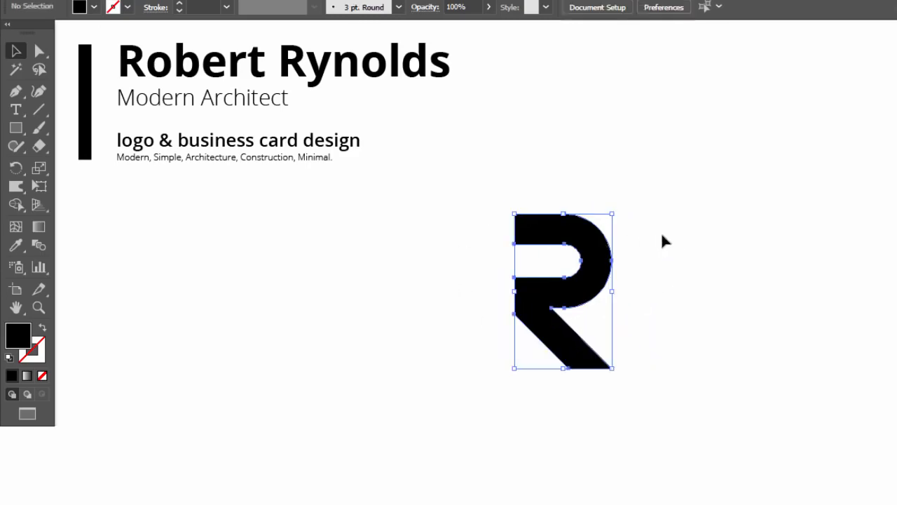
click(663, 240)
Step: Pen-draw a path tracing through the R's bowl and down past its diagonal leg
click(19, 106)
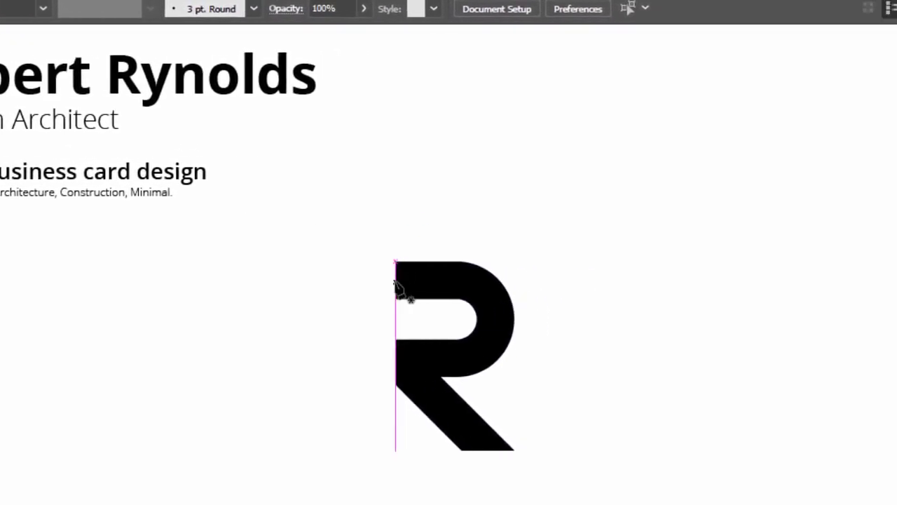
click(396, 279)
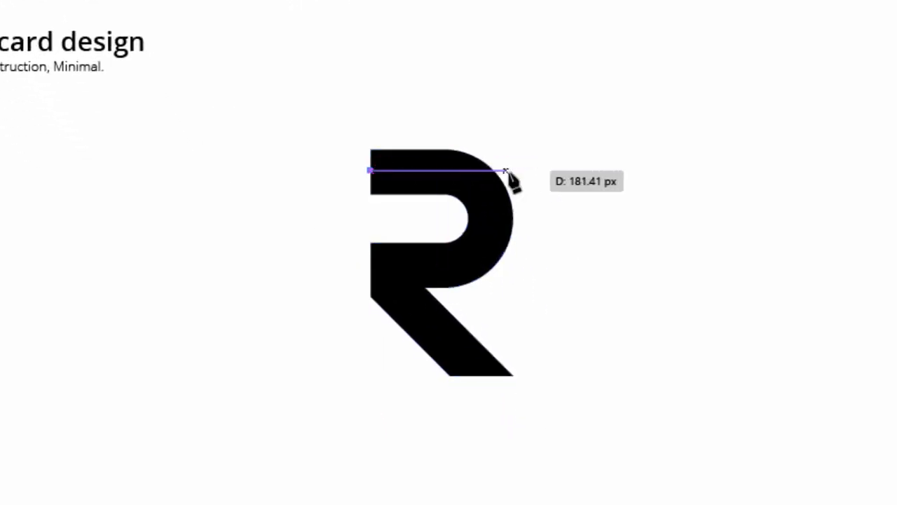
click(512, 170)
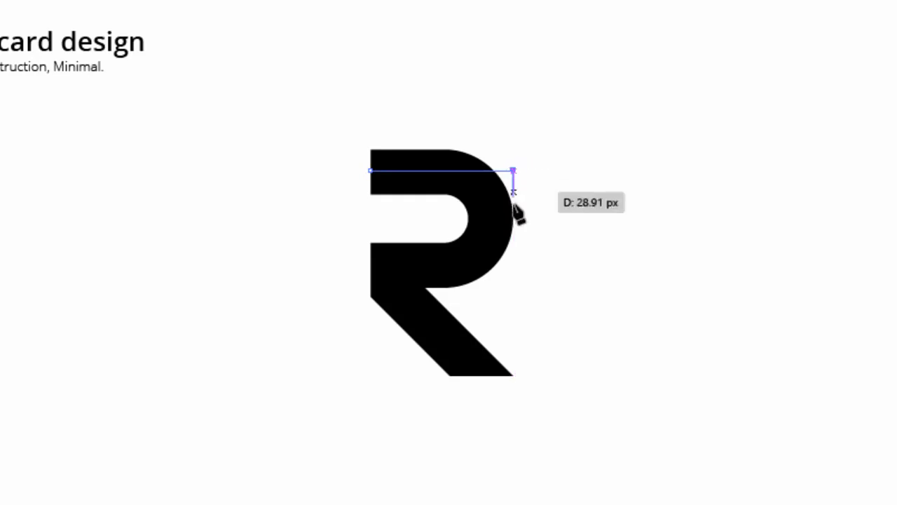
click(512, 263)
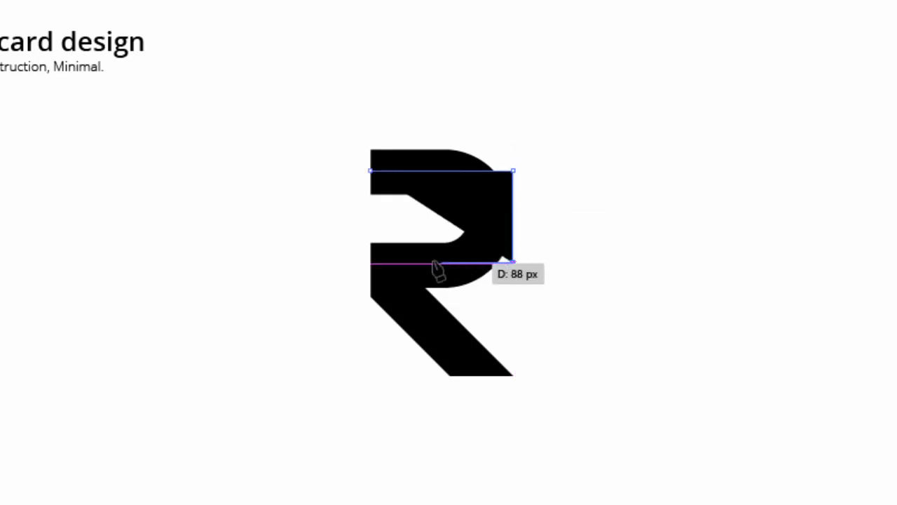
click(370, 263)
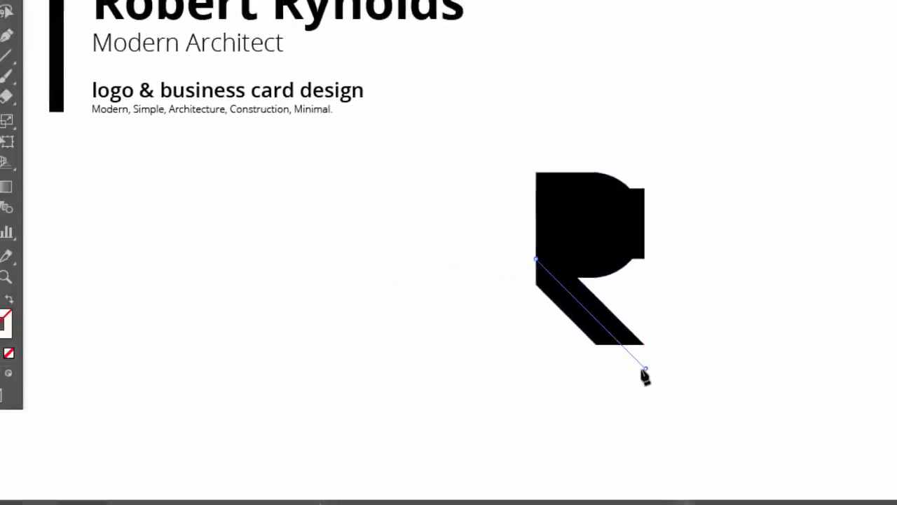
click(513, 407)
Step: Give the path no fill and a white FFFFFF stroke, then select the new line
click(46, 298)
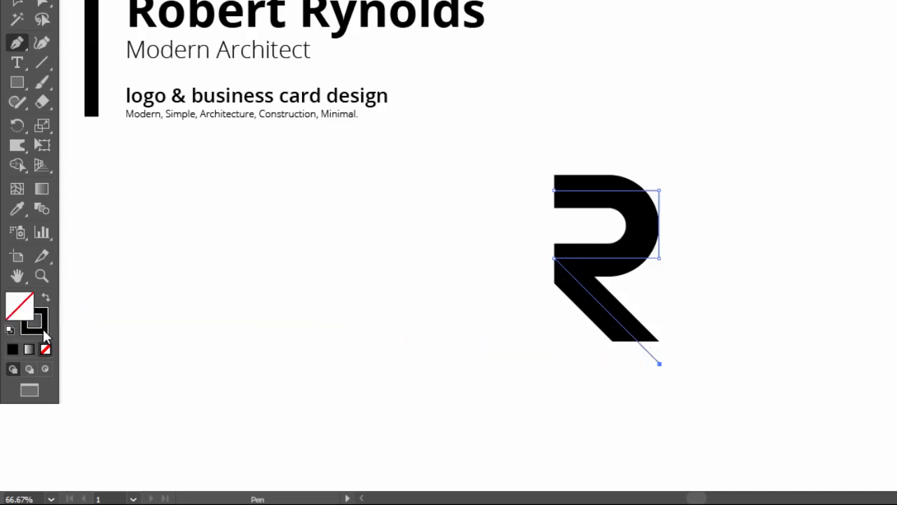
click(42, 326)
double_click(42, 326)
mouse_move(351, 230)
mouse_down()
mouse_move(327, 124)
mouse_move(344, 105)
mouse_up()
click(712, 120)
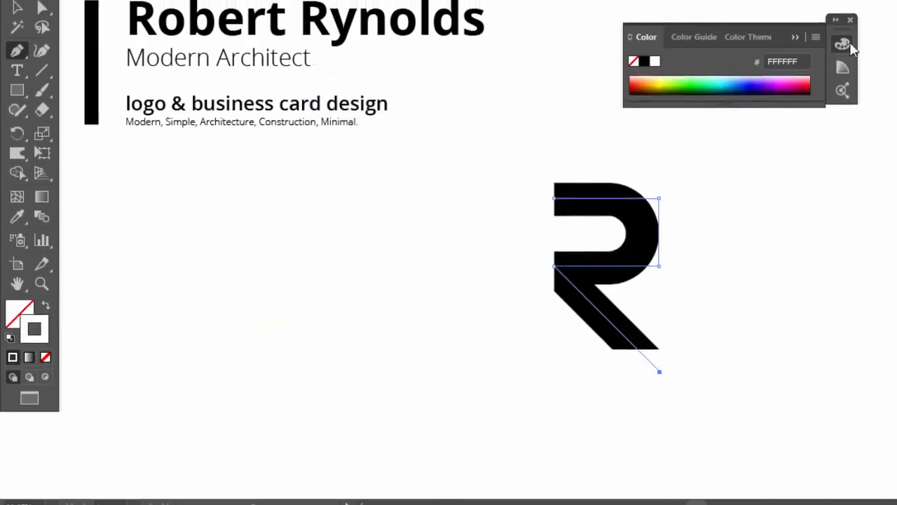
click(17, 33)
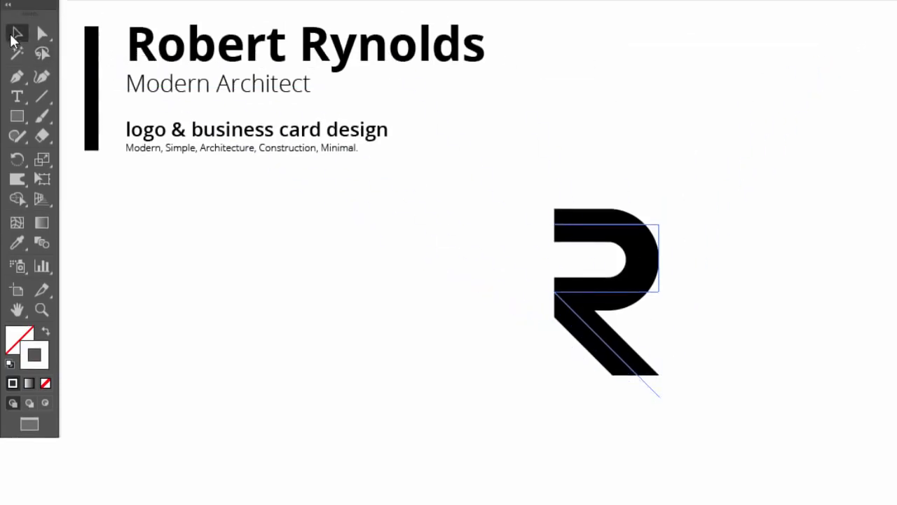
click(595, 237)
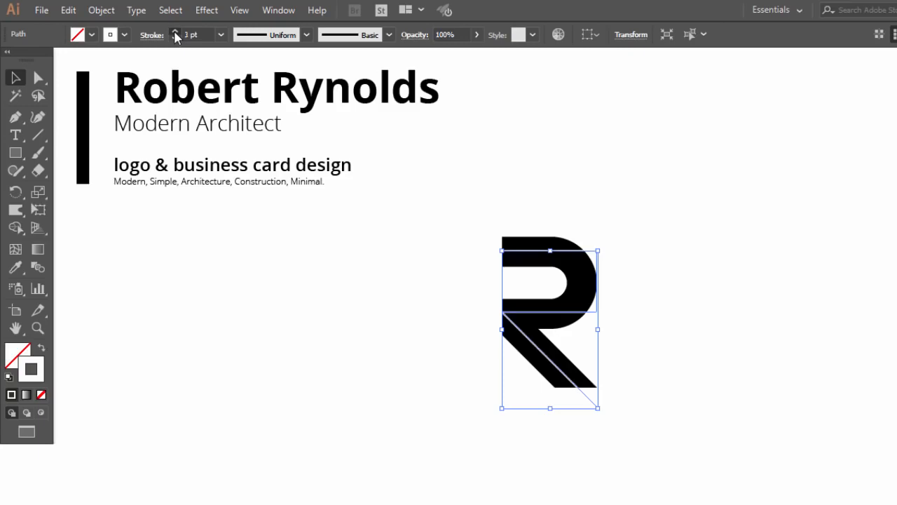
Step: Set the white line's stroke weight to 10 pt
click(175, 33)
click(176, 33)
click(175, 33)
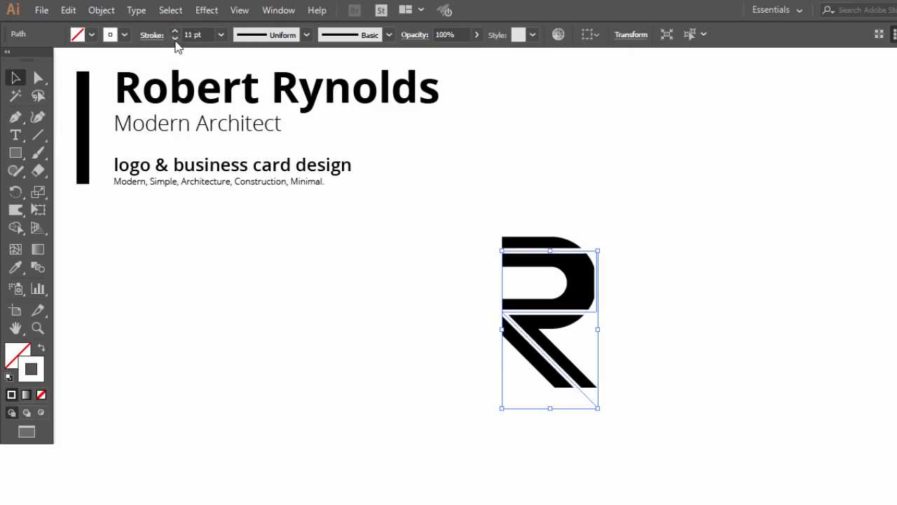
click(175, 40)
click(561, 208)
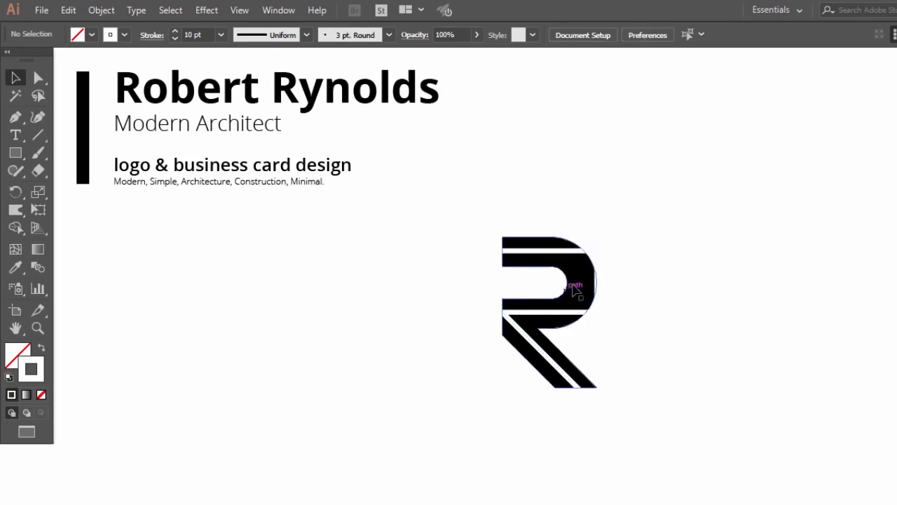
click(575, 289)
Step: Nudge the line's two right corner points left and round them to follow the R's curve
click(38, 77)
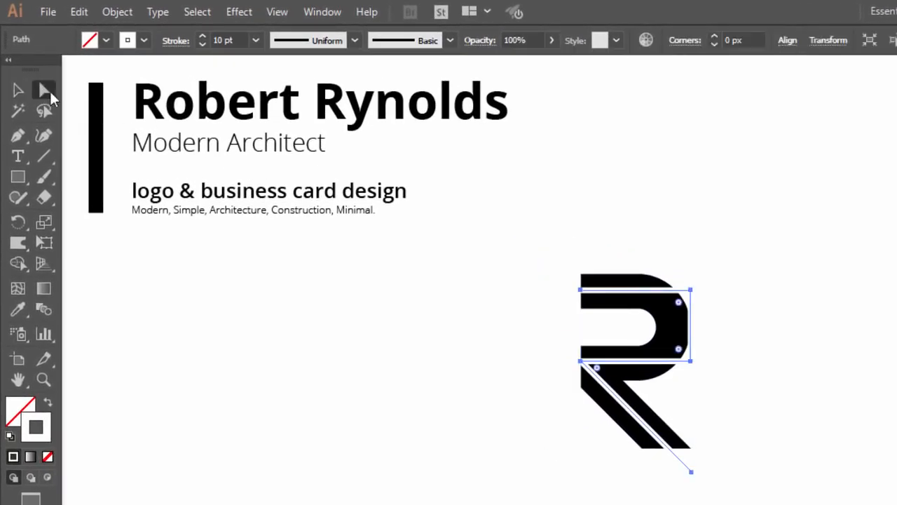
click(691, 314)
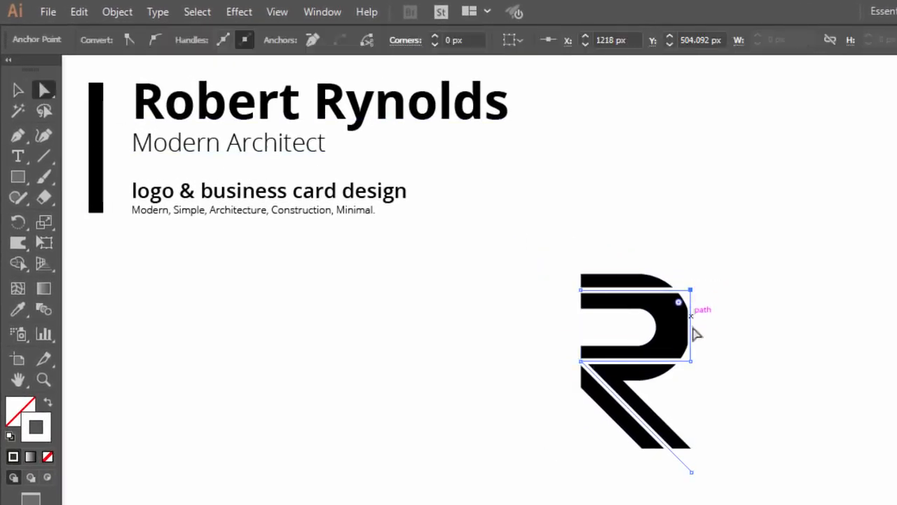
shift+click(691, 362)
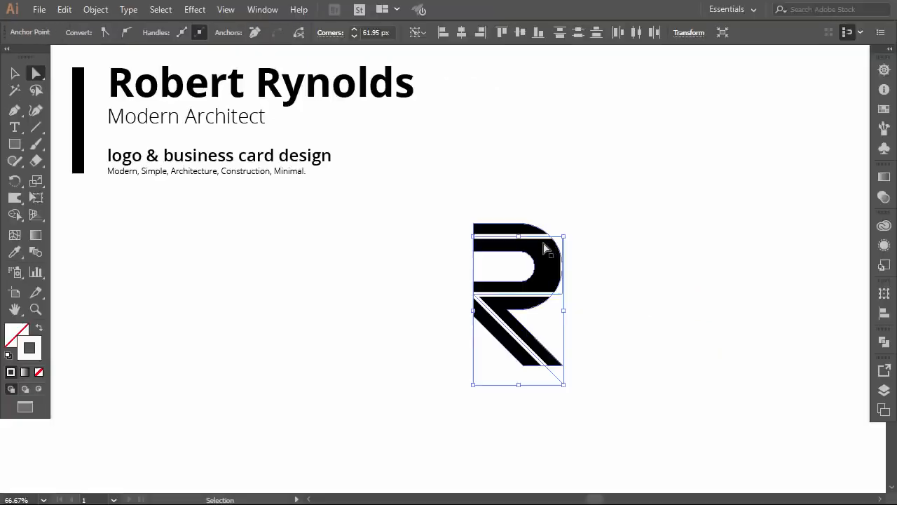
key(ctrl+z)
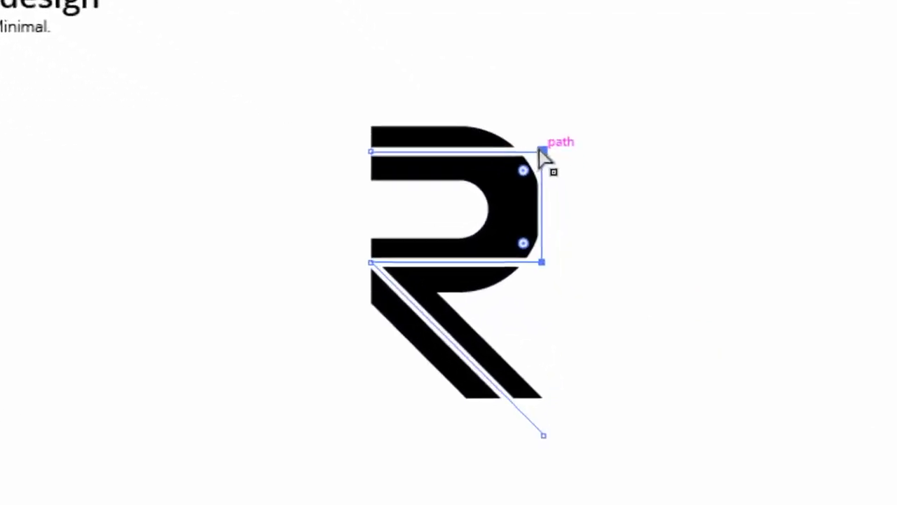
key(Left)
key(Left)
key(Left)
key(Left)
key(Left)
key(Left)
key(Left)
key(Left)
key(Left)
key(Left)
key(Left)
key(Left)
key(Left)
key(Left)
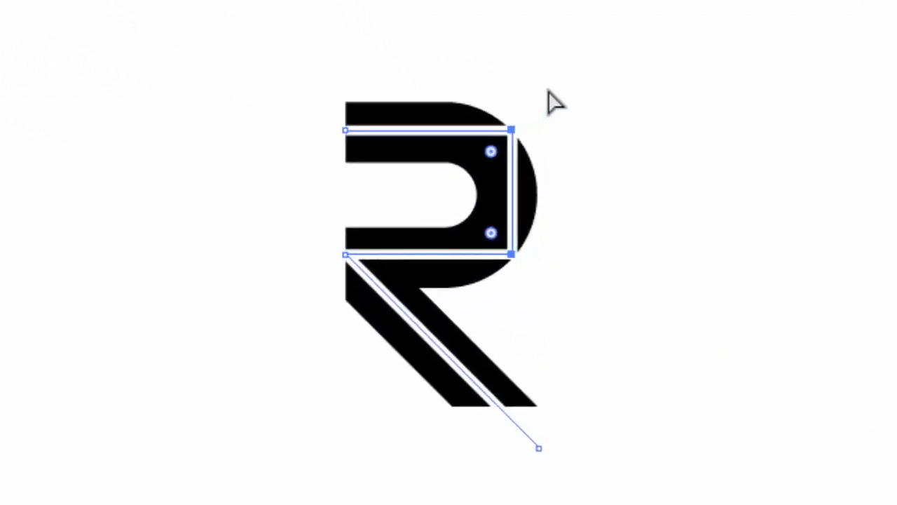
drag(490, 151, 241, 161)
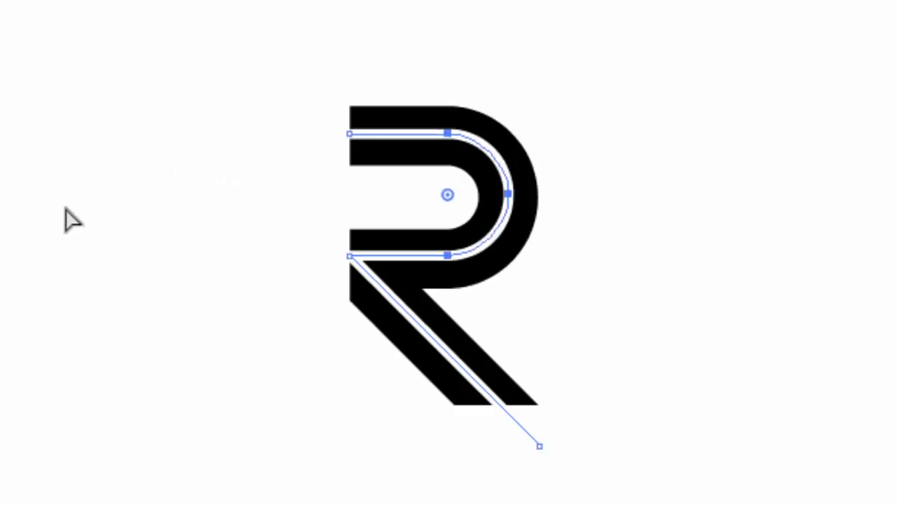
click(47, 236)
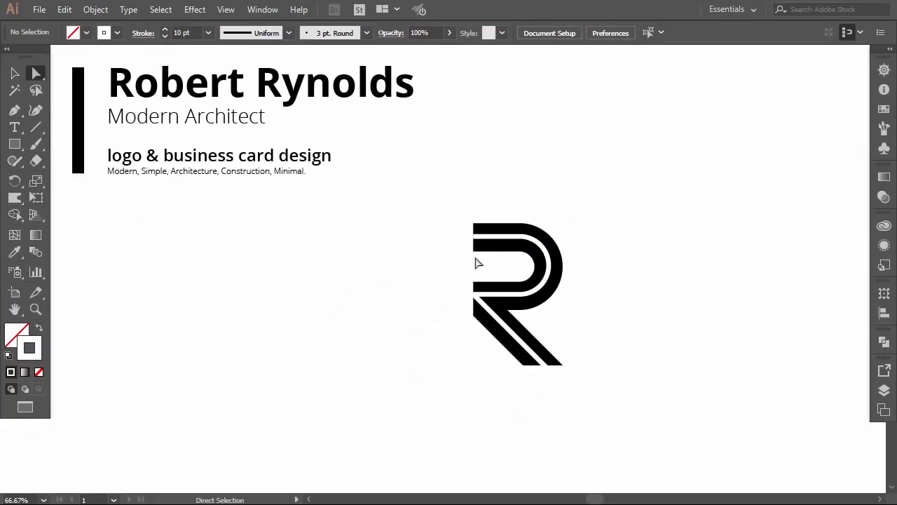
Step: Expand the 10 pt white line into a filled shape with Object > Expand
key(v)
click(540, 300)
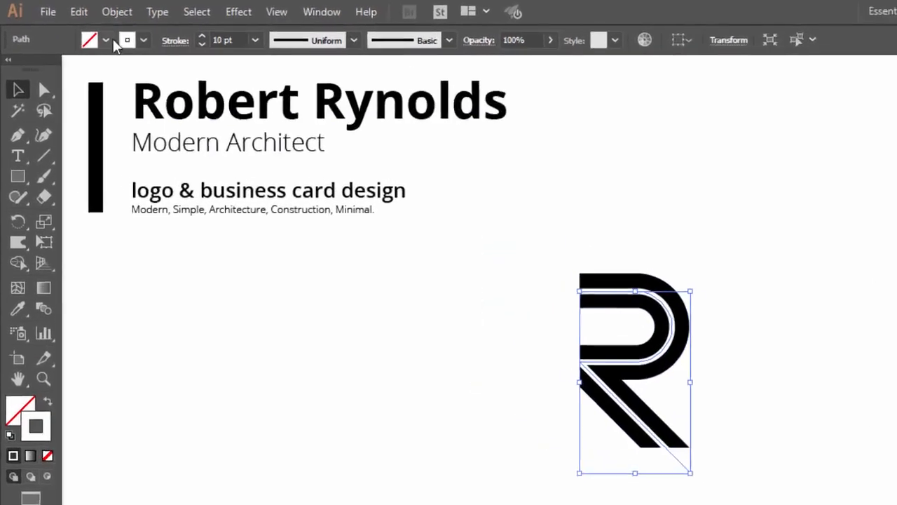
click(116, 12)
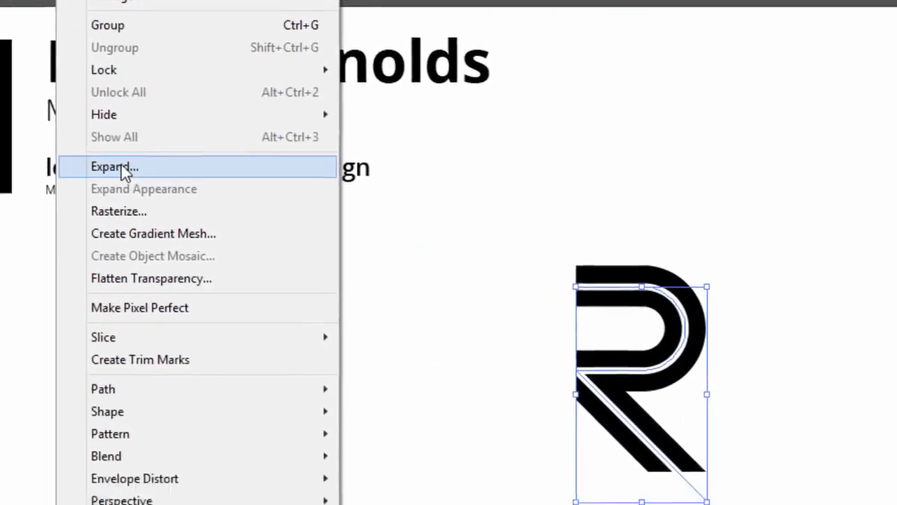
click(202, 192)
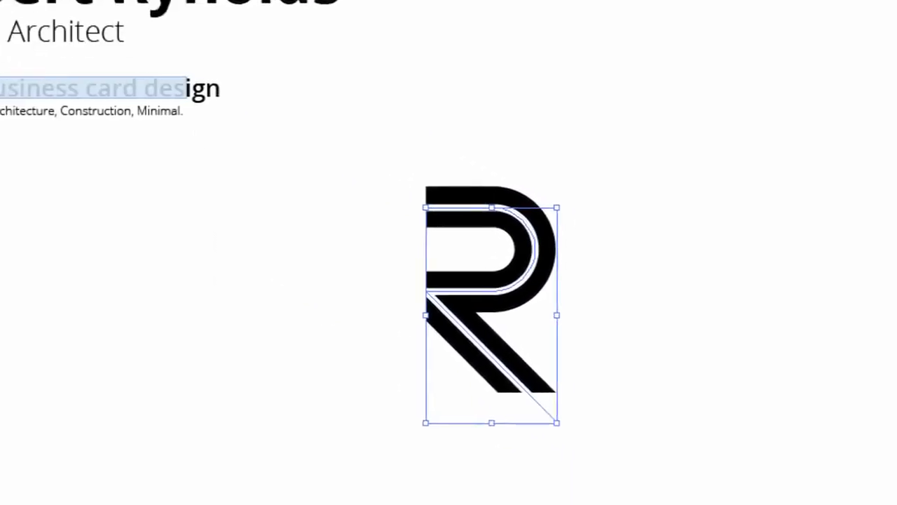
click(355, 361)
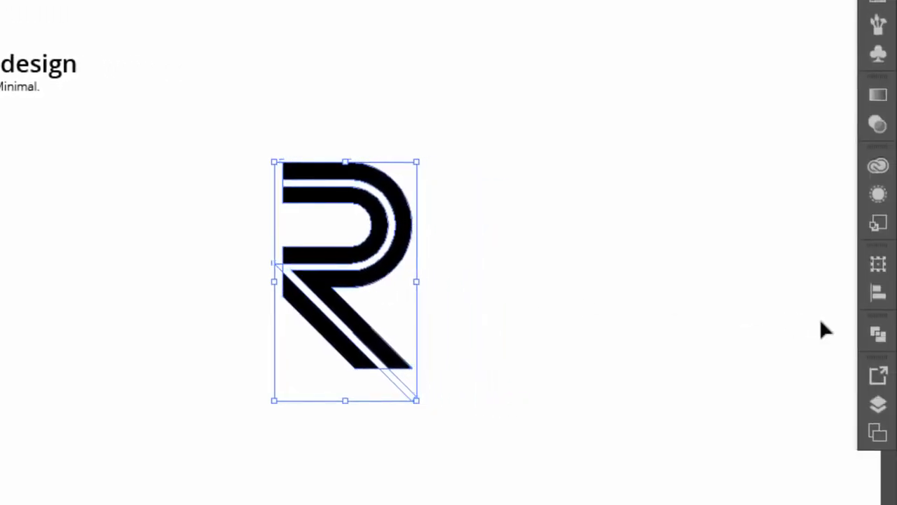
Step: Subtract the white line from the black R with Pathfinder Minus Front, then shift the striped R right
click(877, 334)
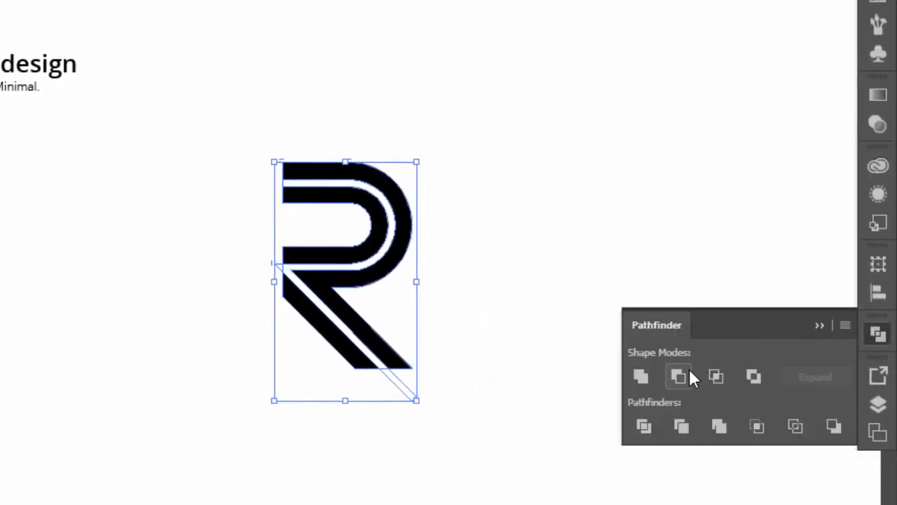
click(688, 371)
click(820, 325)
click(601, 322)
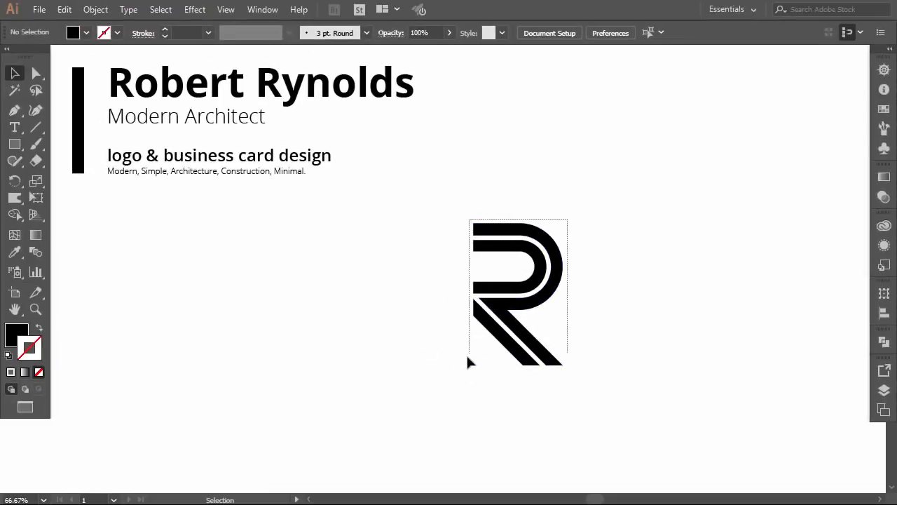
drag(470, 362, 506, 342)
click(461, 385)
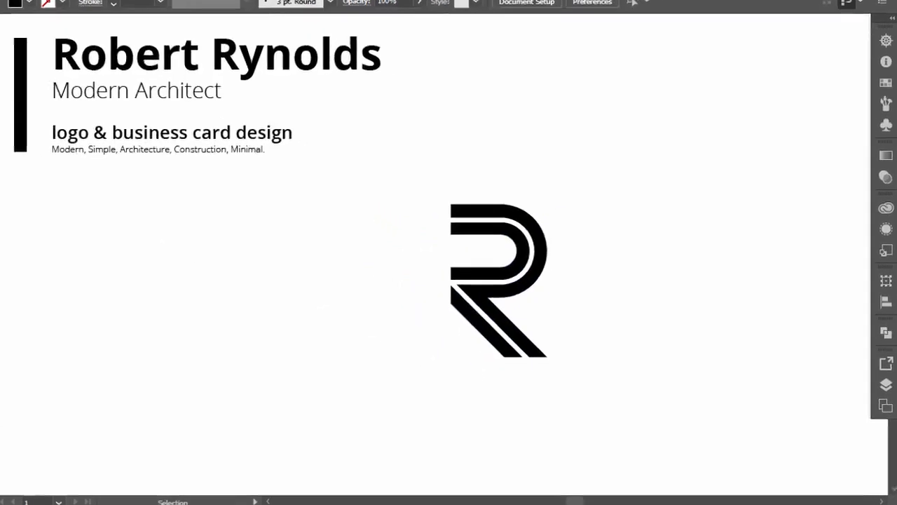
Step: Draw an unfilled thin black corner line along the R's baseline and left side
click(14, 110)
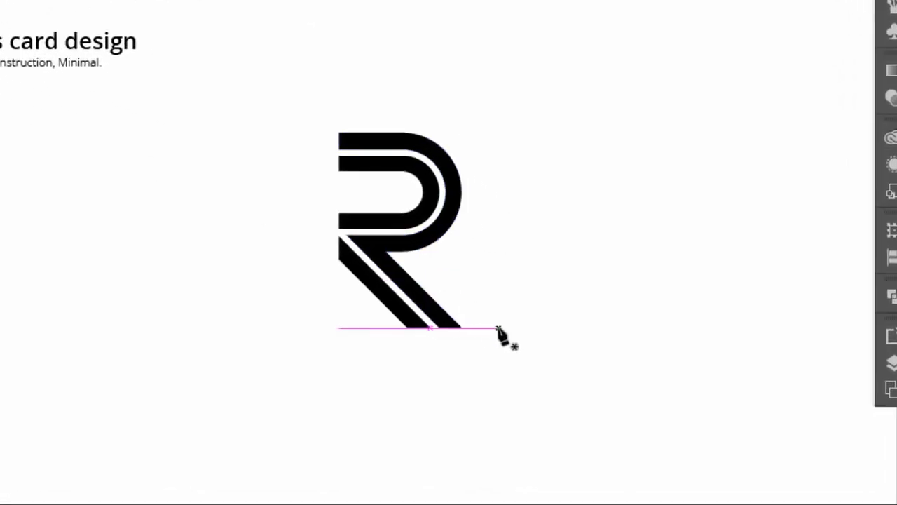
click(498, 328)
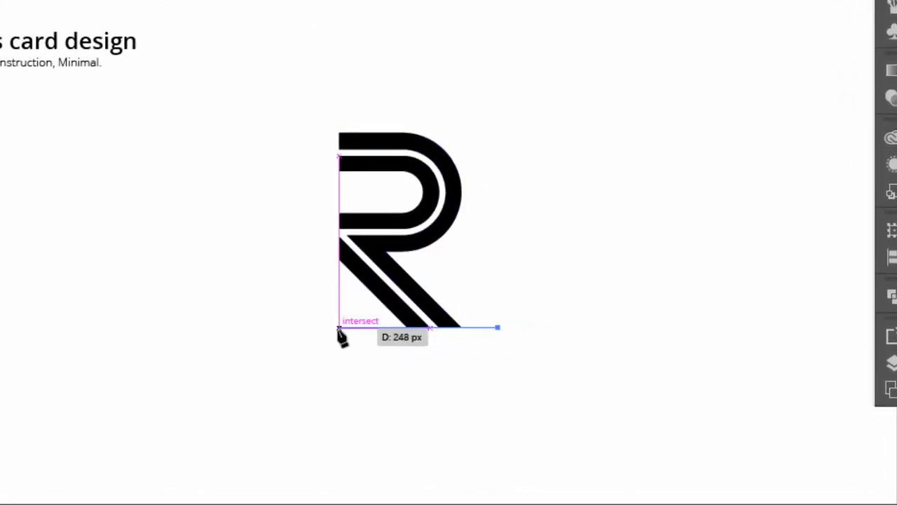
click(339, 328)
click(338, 103)
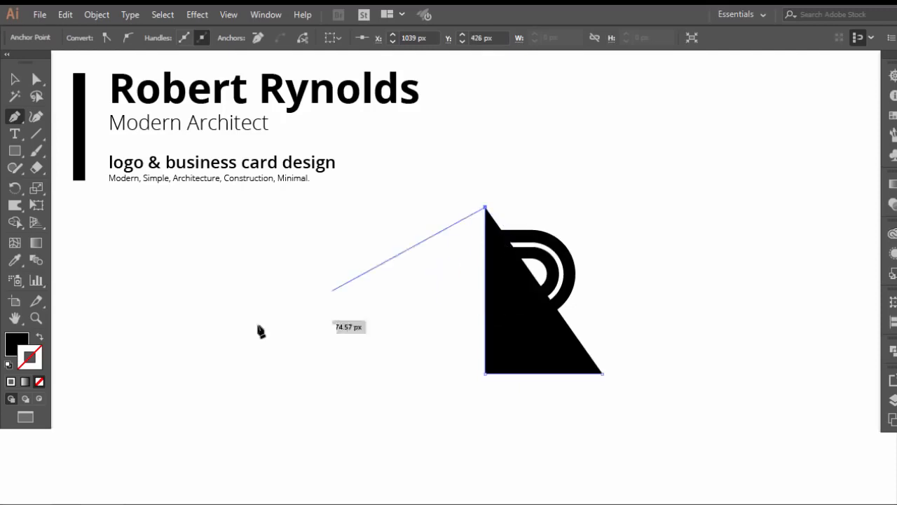
click(39, 337)
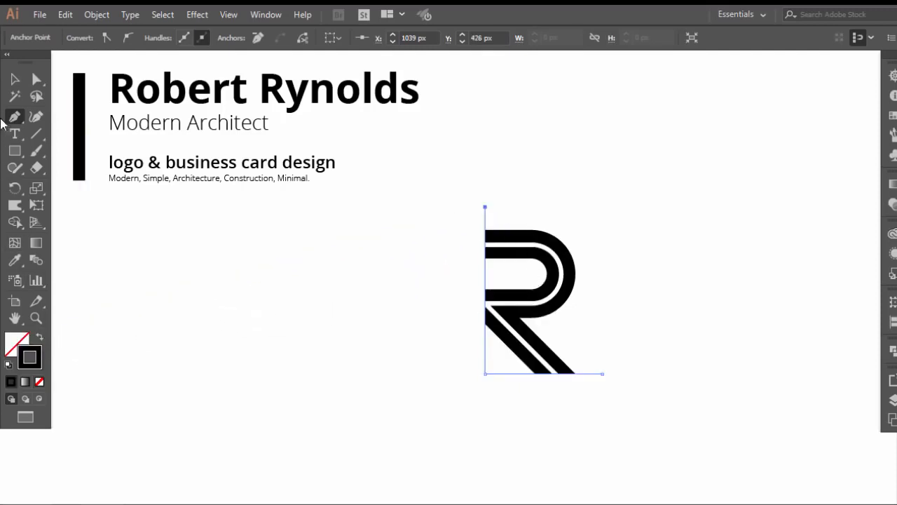
click(14, 79)
click(399, 296)
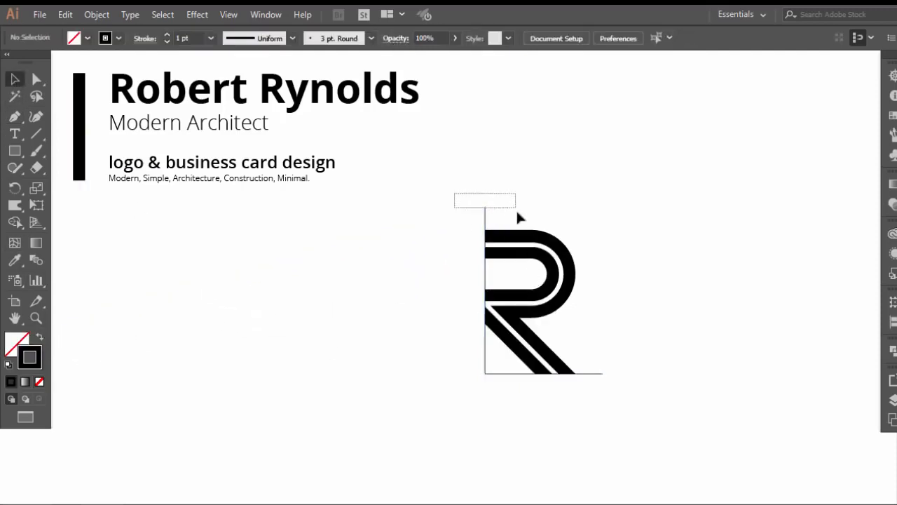
drag(519, 218, 517, 217)
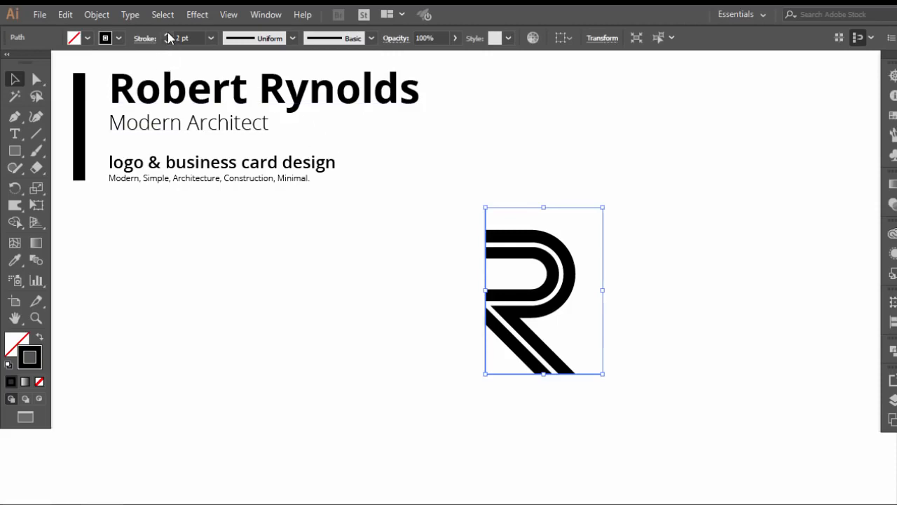
Step: Marquee-select the R and its corner line together and drag them left beneath the title
click(382, 262)
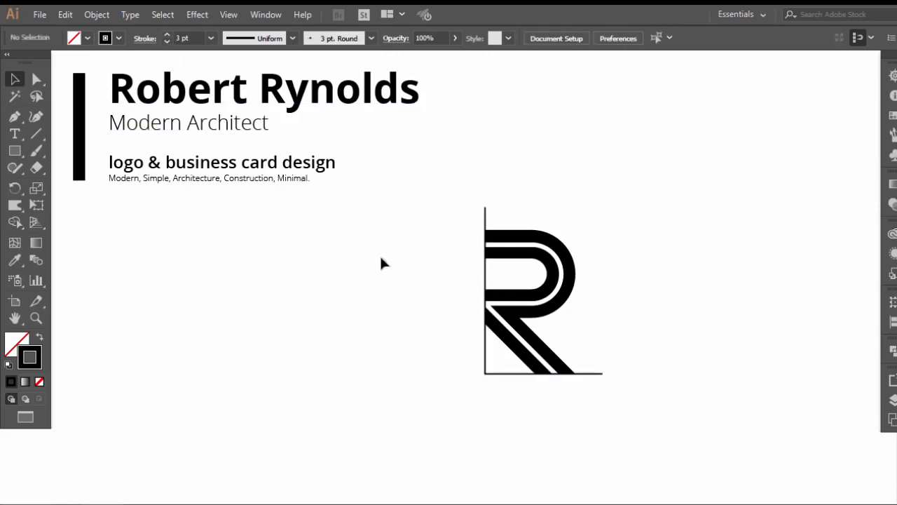
drag(514, 313, 574, 351)
drag(547, 313, 224, 322)
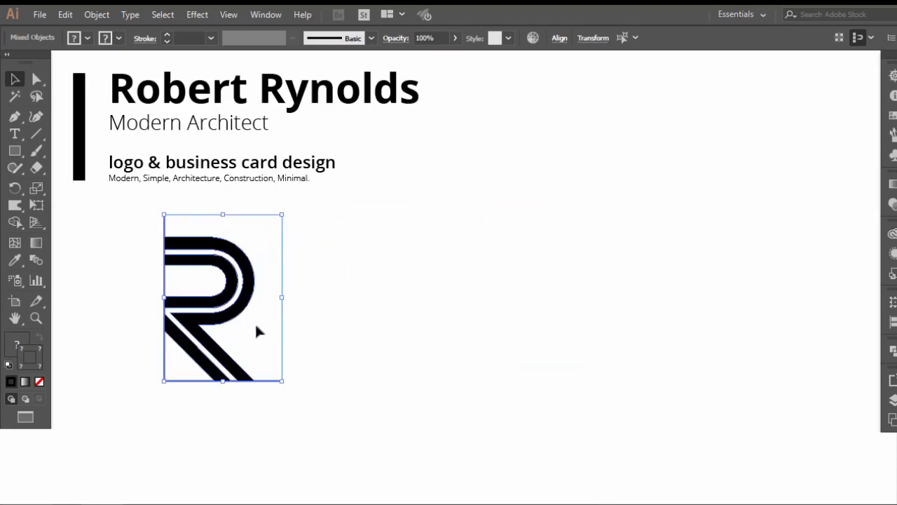
Step: Scale the R logo down from its corner and shift it about 52 px right
drag(284, 382, 262, 353)
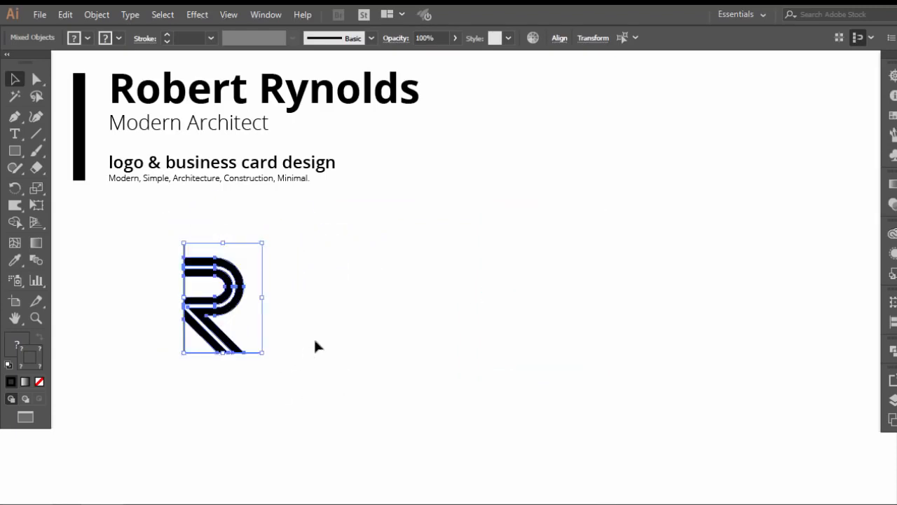
click(339, 329)
drag(260, 241, 175, 359)
drag(212, 335, 249, 335)
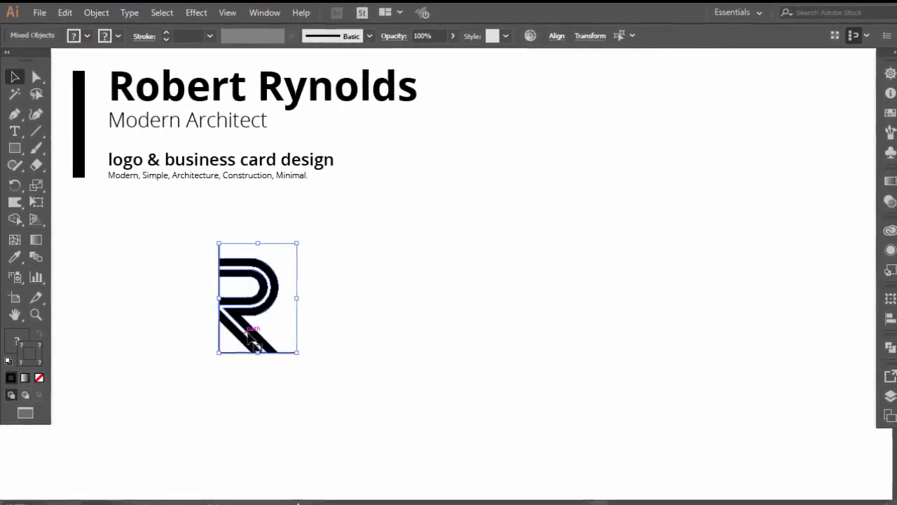
click(350, 313)
Step: Expand the logo's fill and strokes, including the 3 pt corner line, into shapes
drag(244, 240, 200, 251)
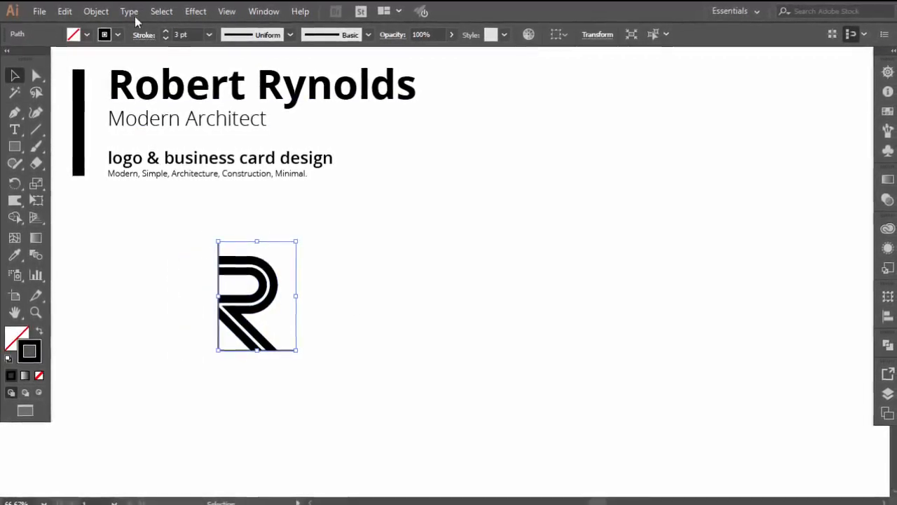
click(96, 11)
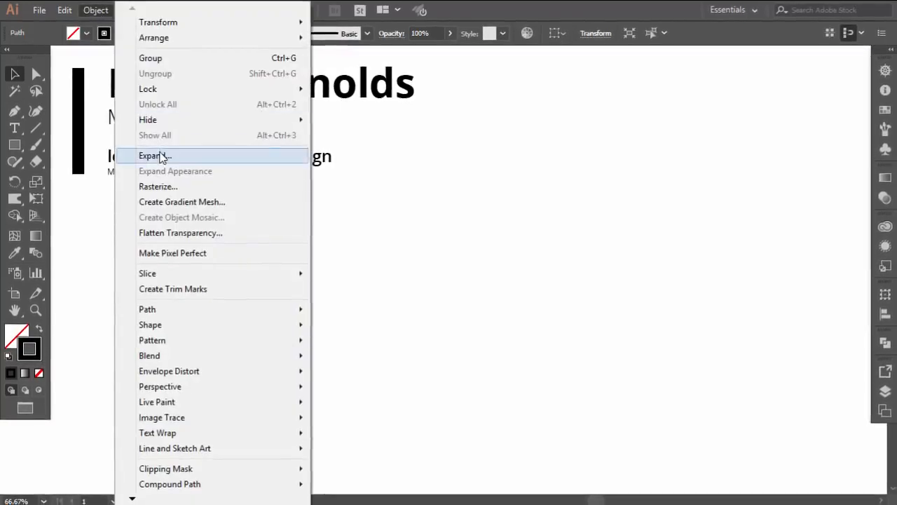
click(190, 155)
click(408, 347)
click(377, 336)
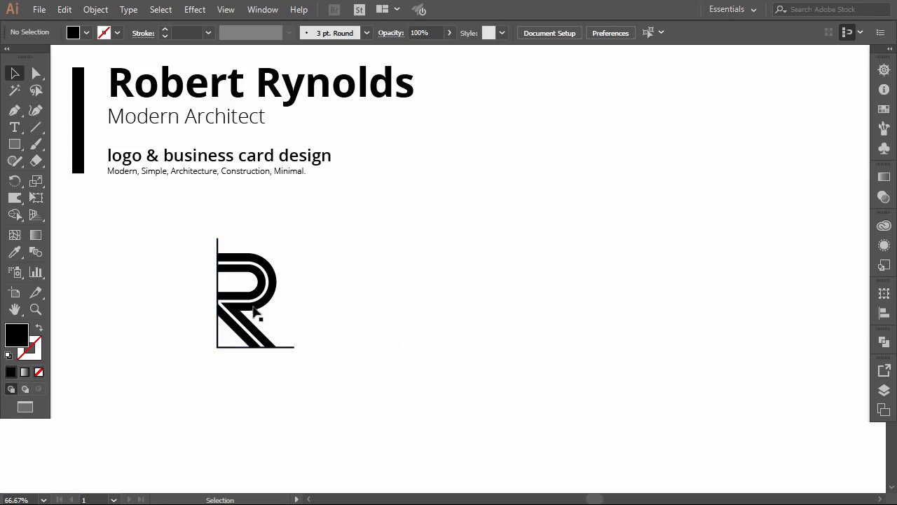
Step: Move the small R logo left and up so it sits under the title's left edge
click(289, 325)
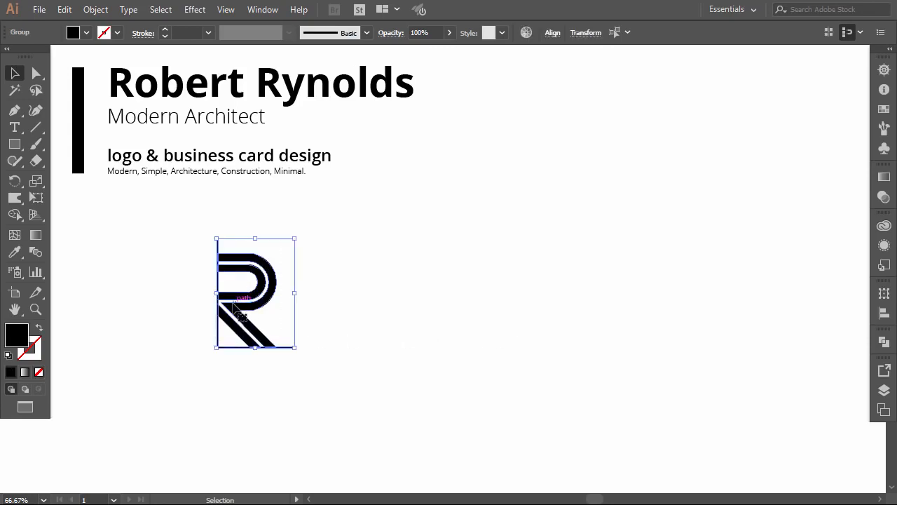
drag(289, 326, 125, 270)
click(264, 266)
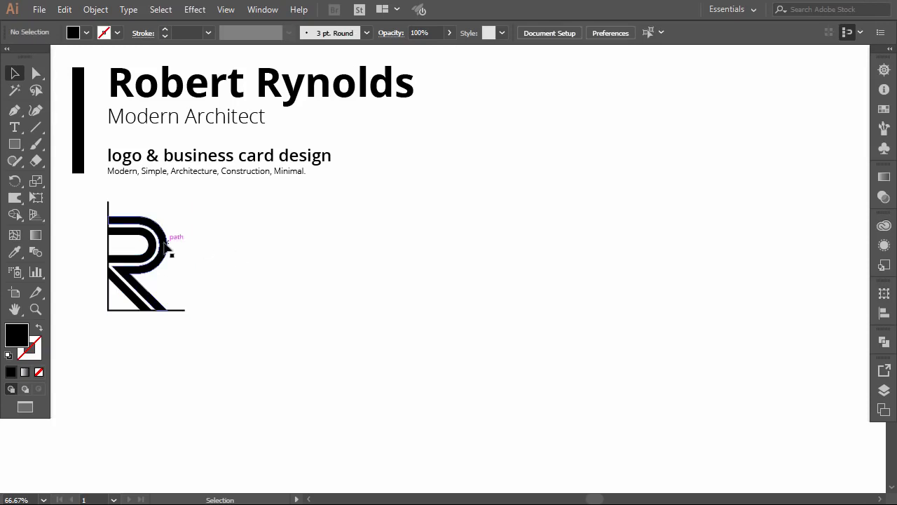
Step: Place a copy of the R far to the right and enlarge it greatly
drag(168, 245, 554, 250)
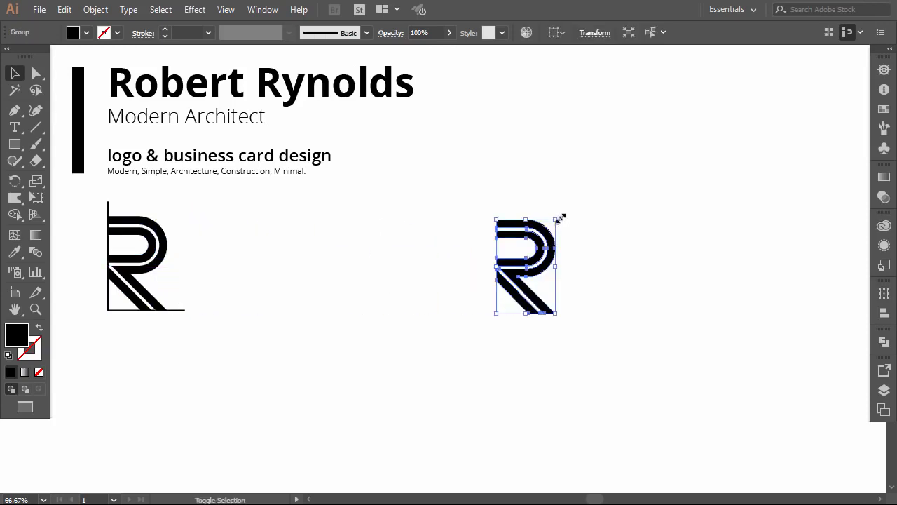
drag(561, 218, 632, 155)
drag(593, 221, 624, 226)
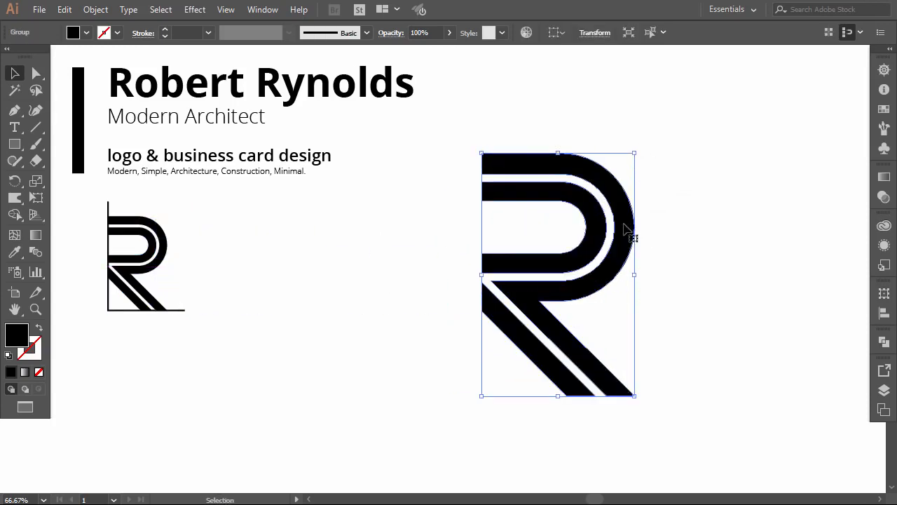
drag(635, 154, 646, 136)
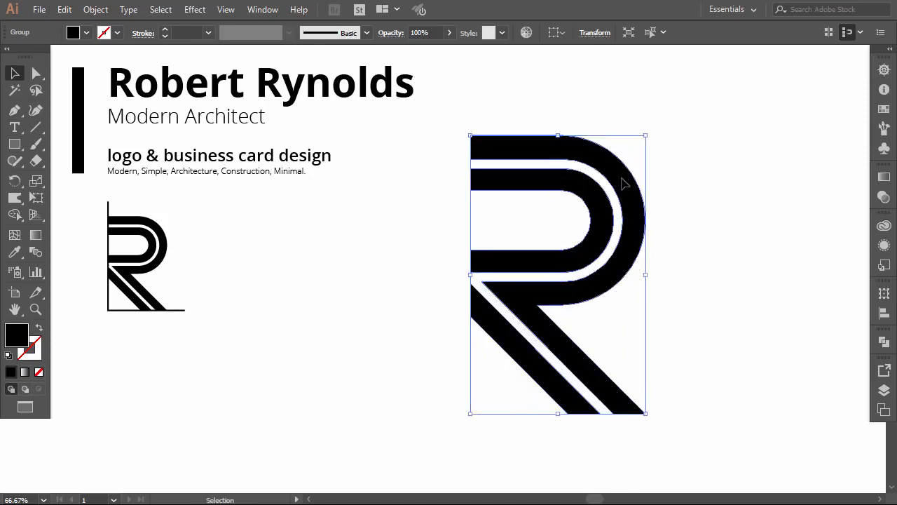
drag(624, 184, 674, 187)
click(769, 191)
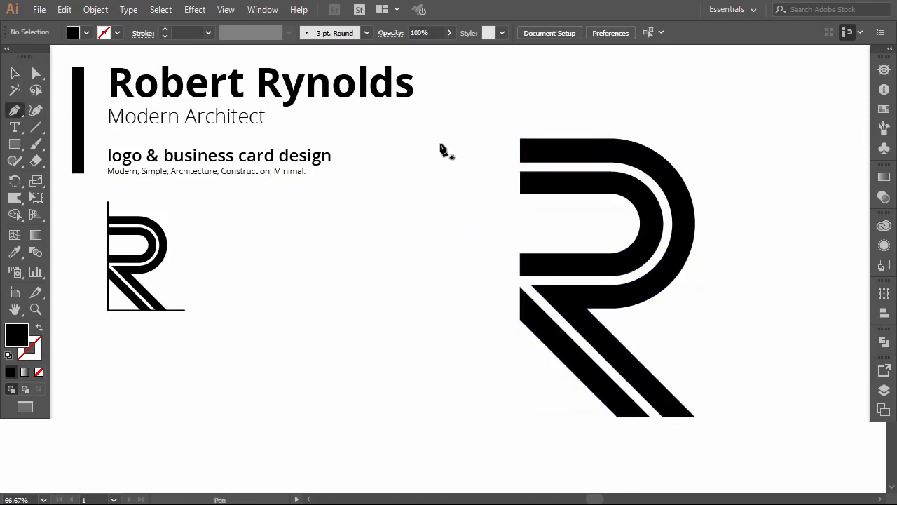
Step: Draw pen filler shapes at the R's top-left corner and over the middle bar's stripe gap
click(520, 139)
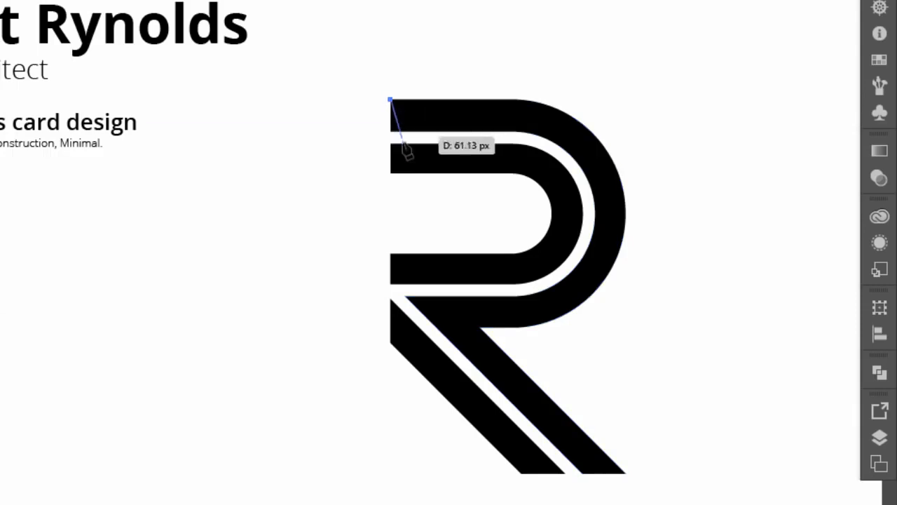
click(390, 172)
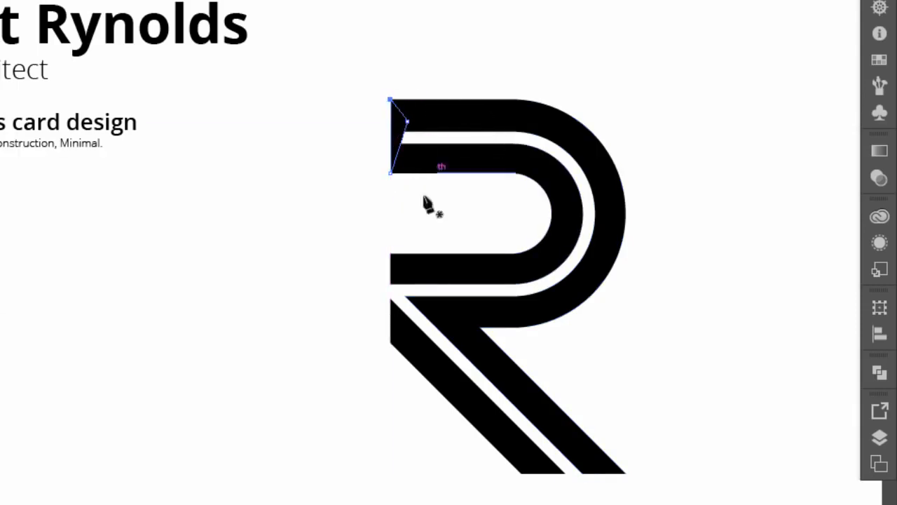
click(390, 254)
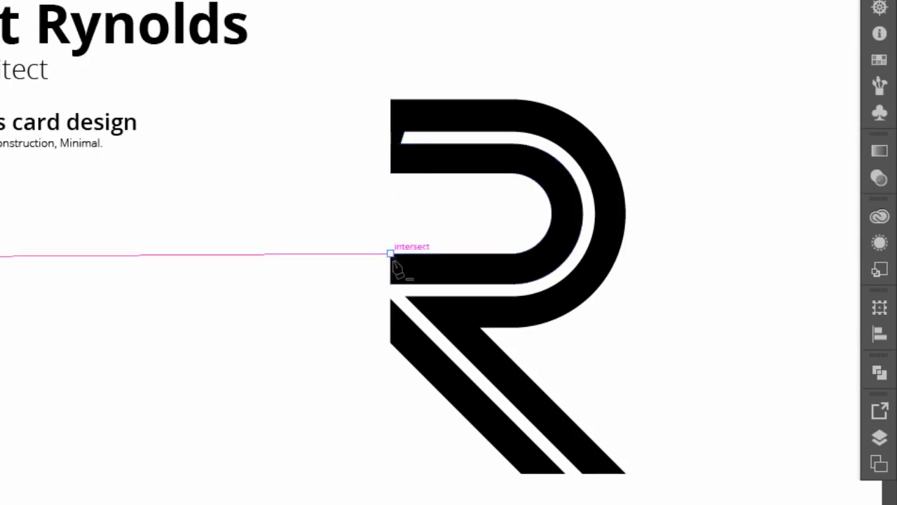
click(390, 343)
click(411, 271)
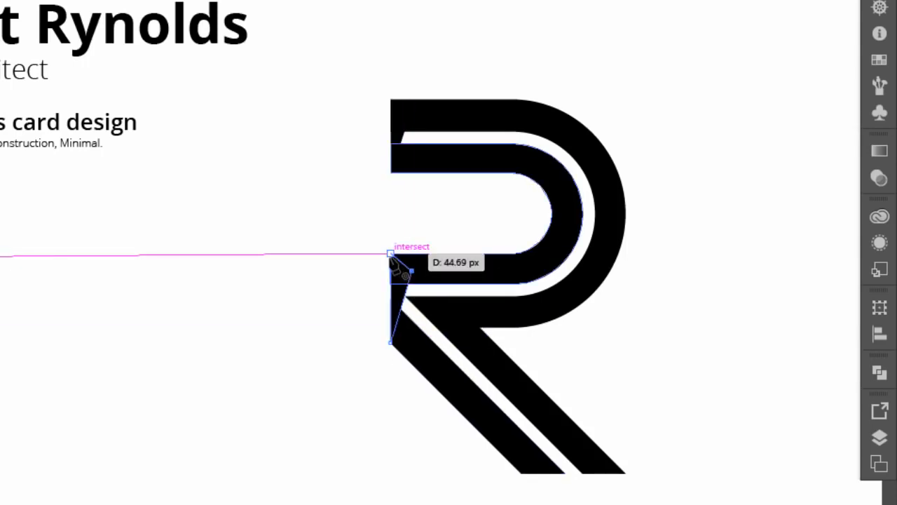
click(390, 253)
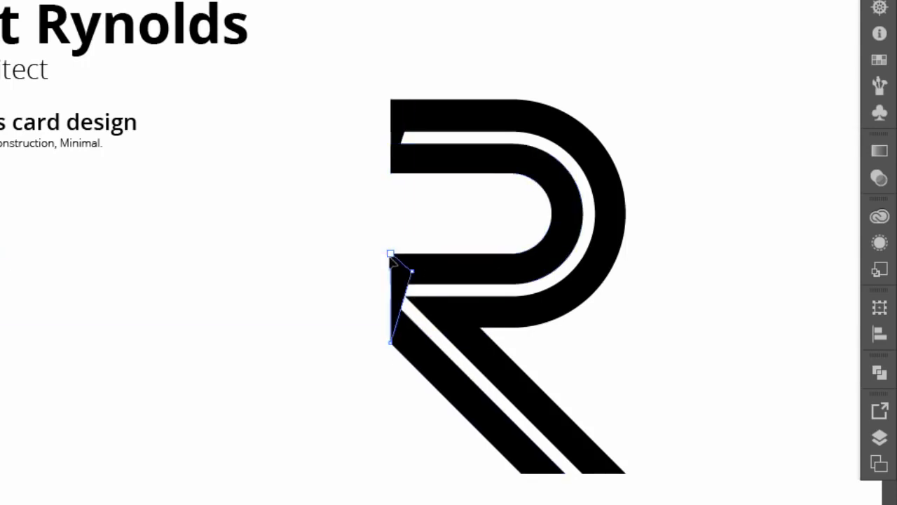
Step: Add a filler edge along the leg's foot, then select all paths of the large R
click(520, 474)
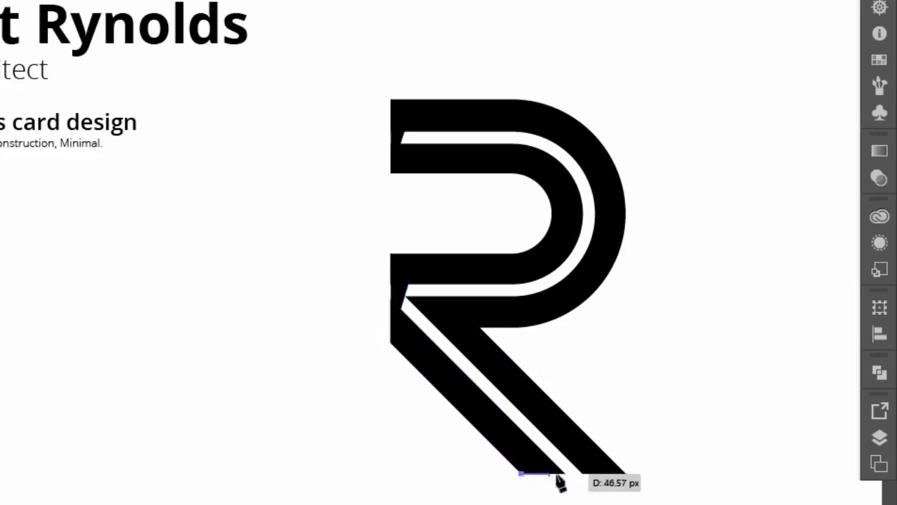
click(626, 474)
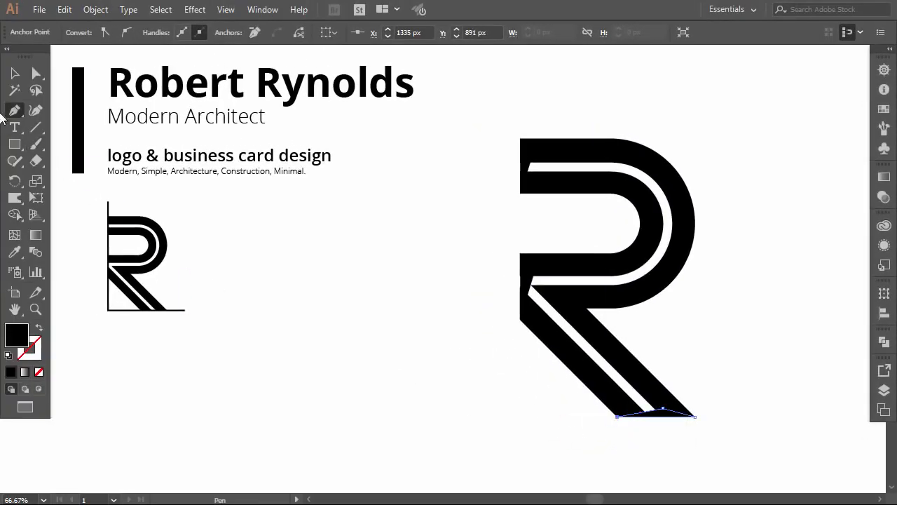
drag(473, 132, 733, 457)
click(16, 216)
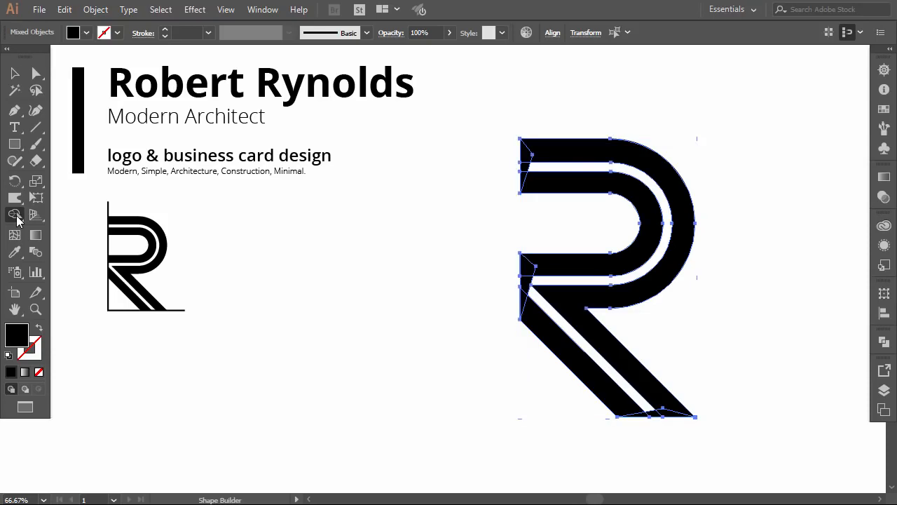
Step: Fill the R's white stripe black with Shape Builder and select every piece of the R
click(405, 301)
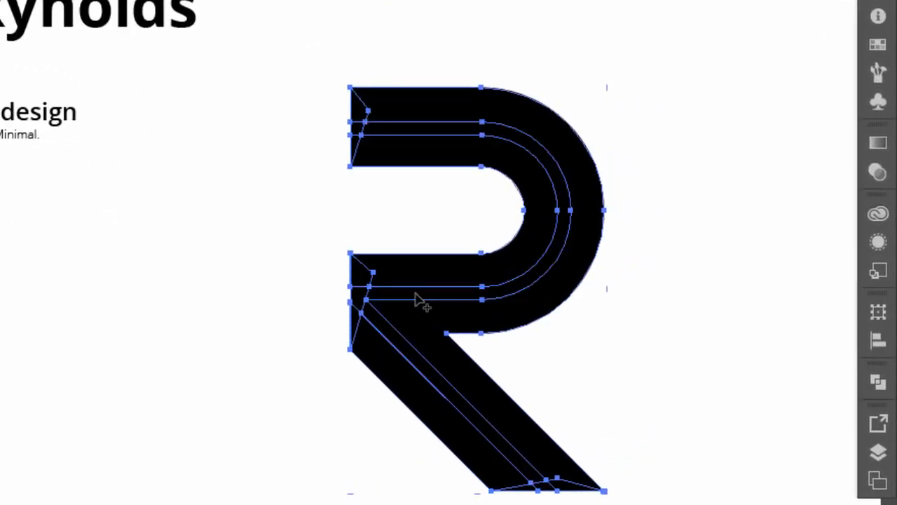
key(v)
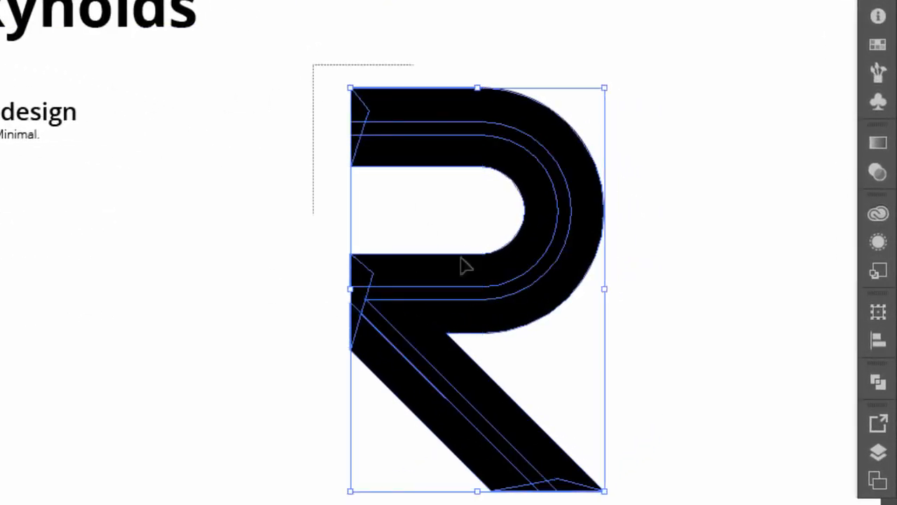
drag(462, 265, 701, 497)
Step: Unite the R's pieces into one shape with Pathfinder and scale it down
click(879, 382)
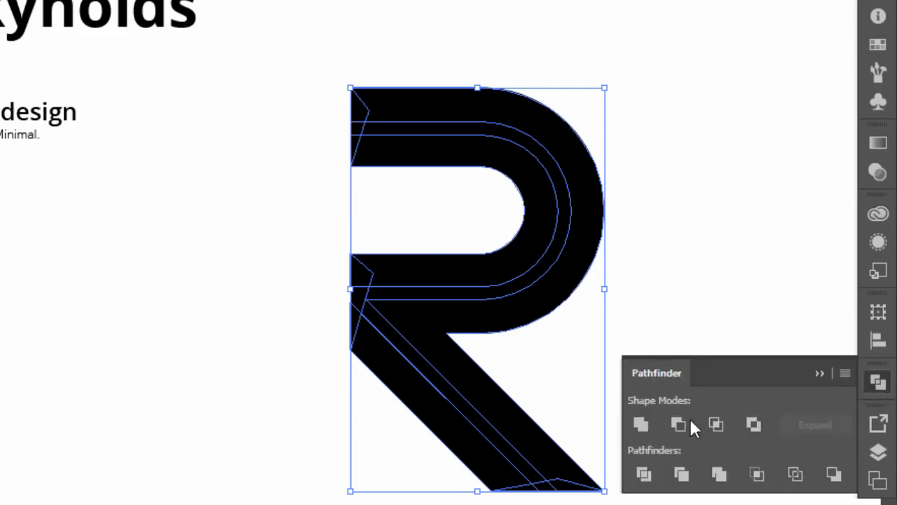
click(646, 427)
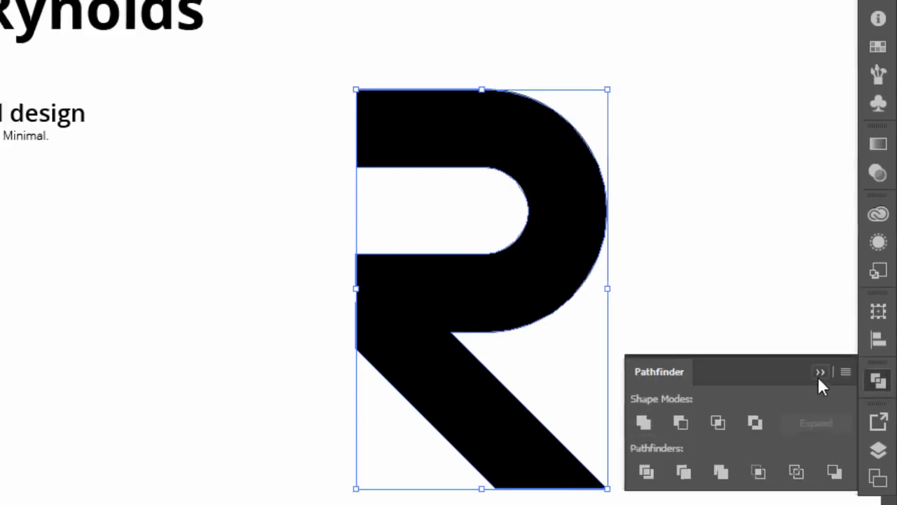
click(819, 374)
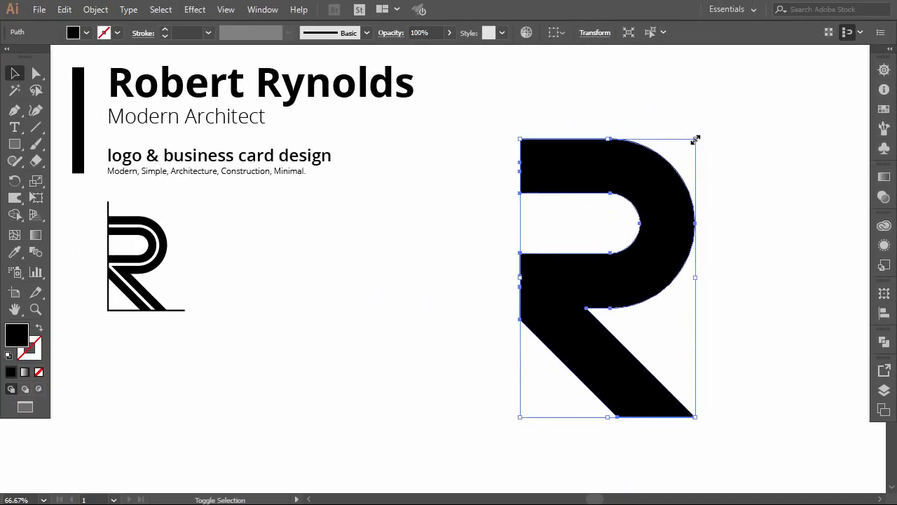
drag(694, 140, 676, 225)
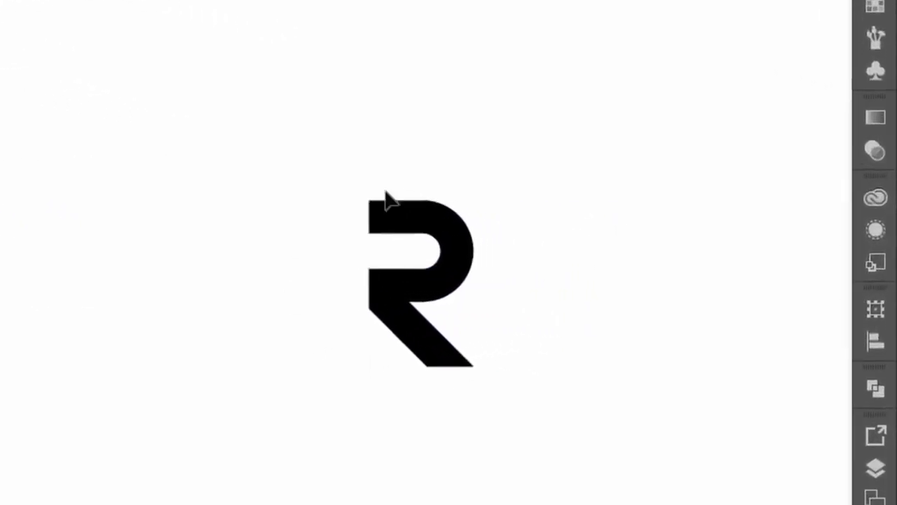
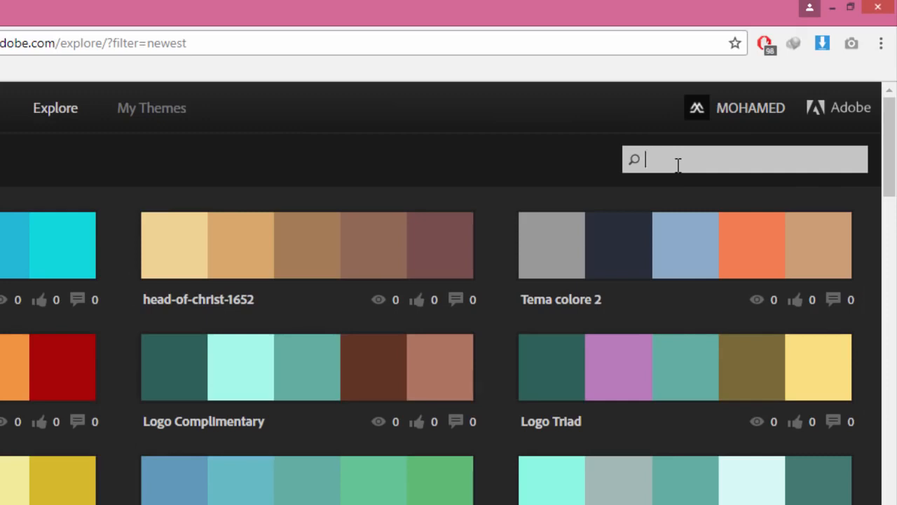
Step: Search Adobe Color themes for 'building' and browse the results
text(uildin)
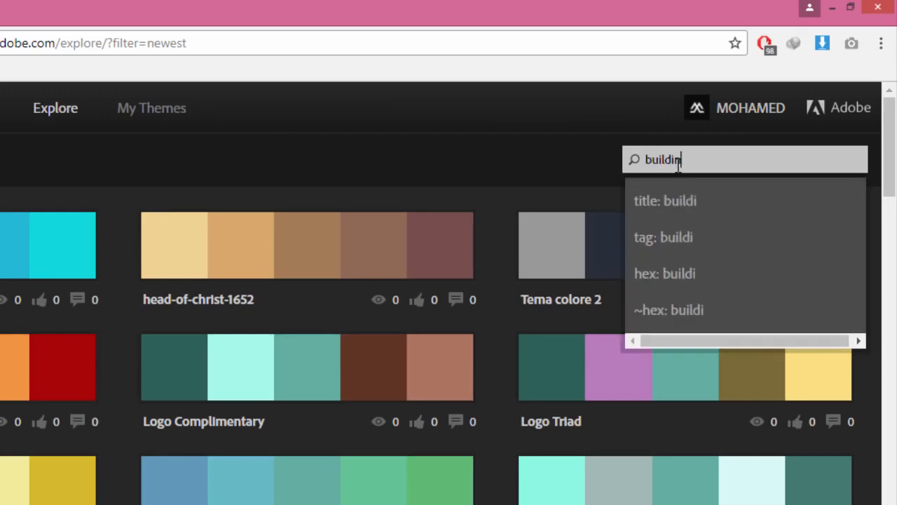
text(g)
key(Return)
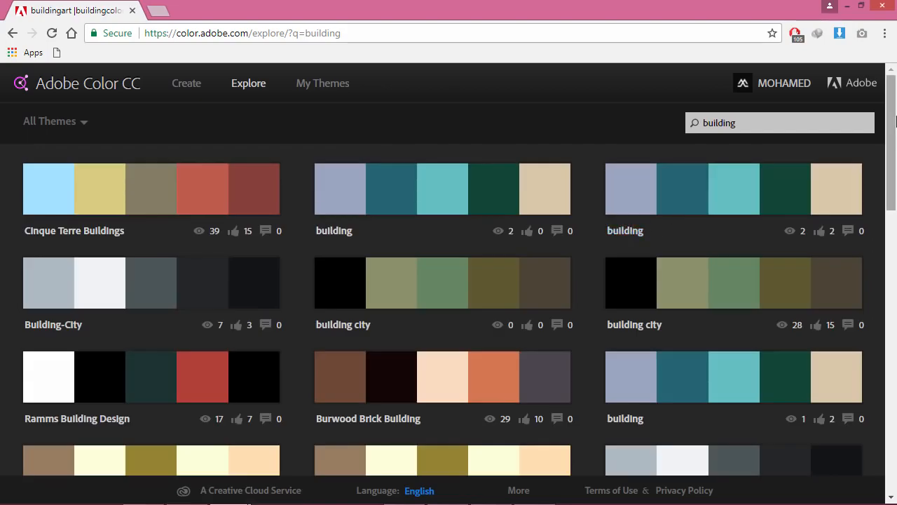
scroll(673, 214, down, 7)
scroll(896, 189, down, 2)
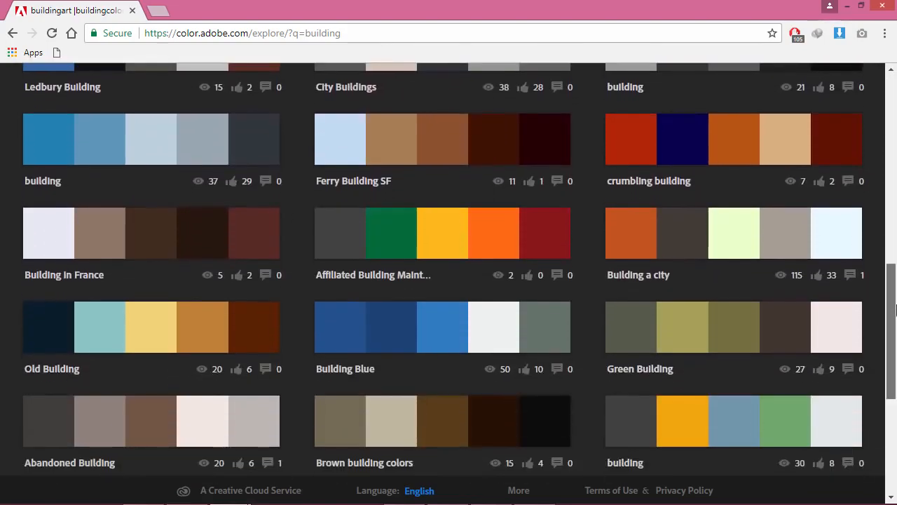
scroll(896, 189, up, 10)
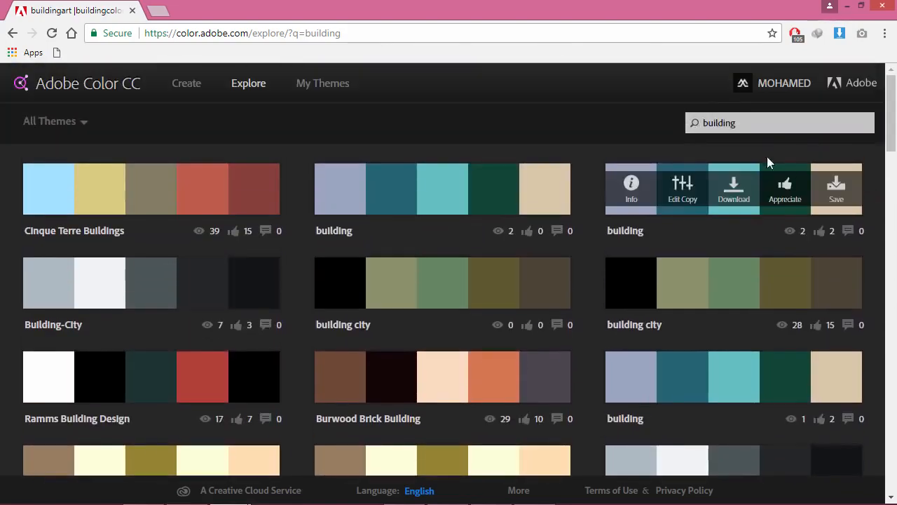
Step: Search for 'architecture' instead and scroll through the matching themes
drag(743, 124, 690, 123)
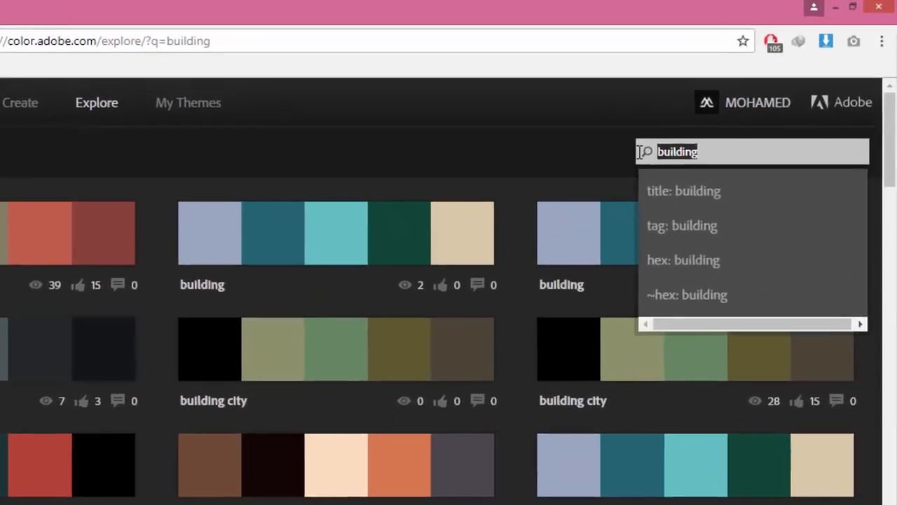
text(archi)
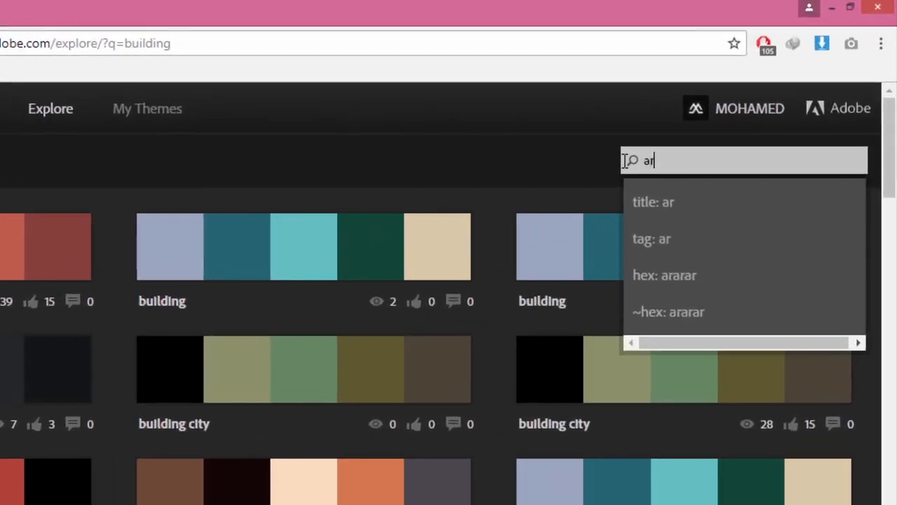
text(tectu)
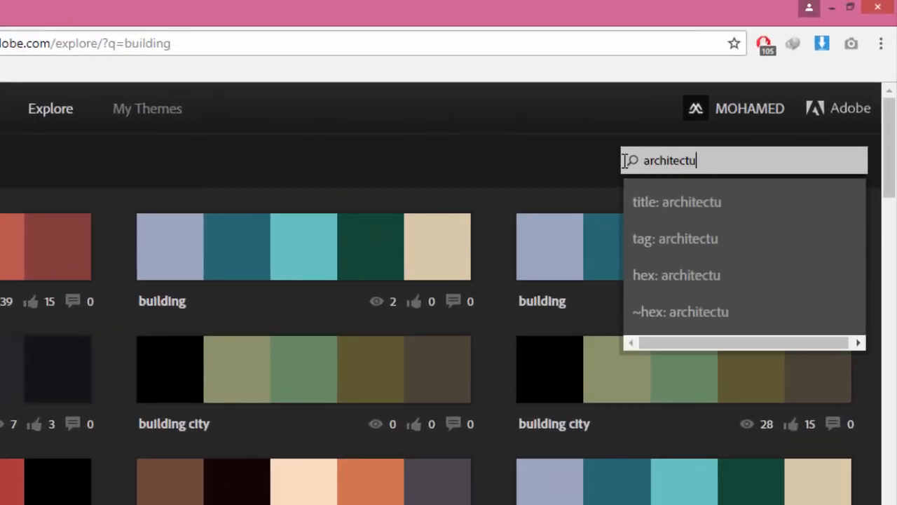
text(re)
key(Return)
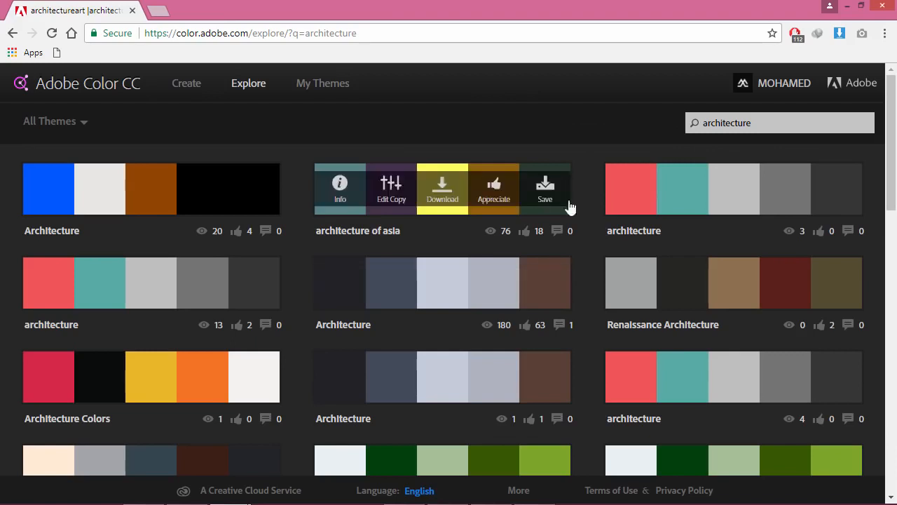
drag(893, 88, 896, 267)
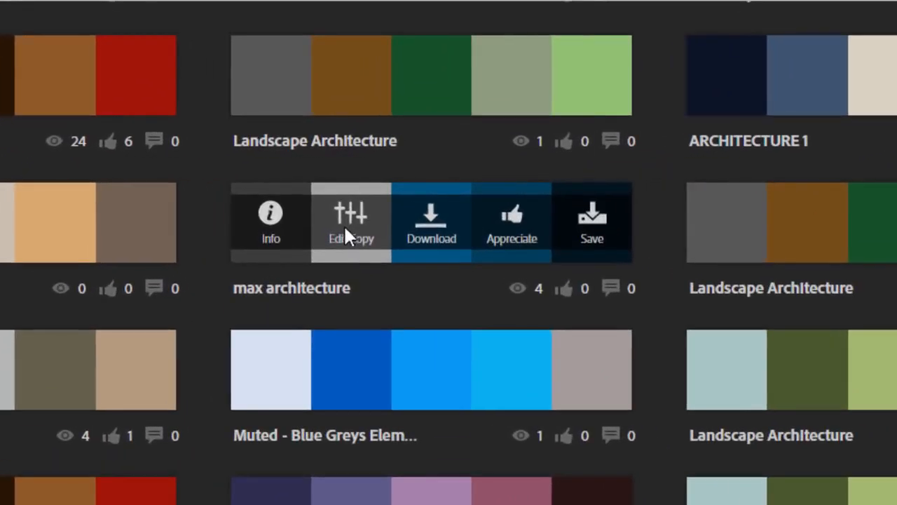
Step: Copy the grey hex A3A3A3 from an editable max architecture theme, then return to Illustrator
click(387, 211)
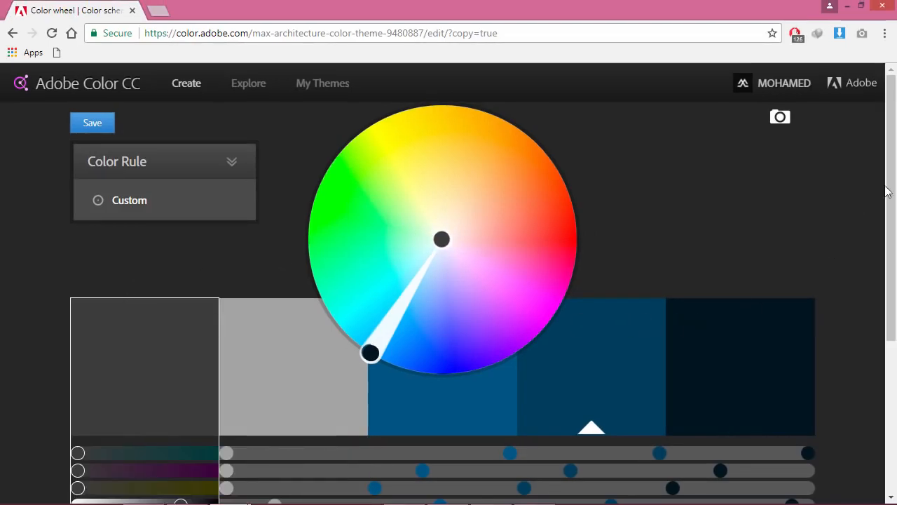
scroll(882, 201, down, 3)
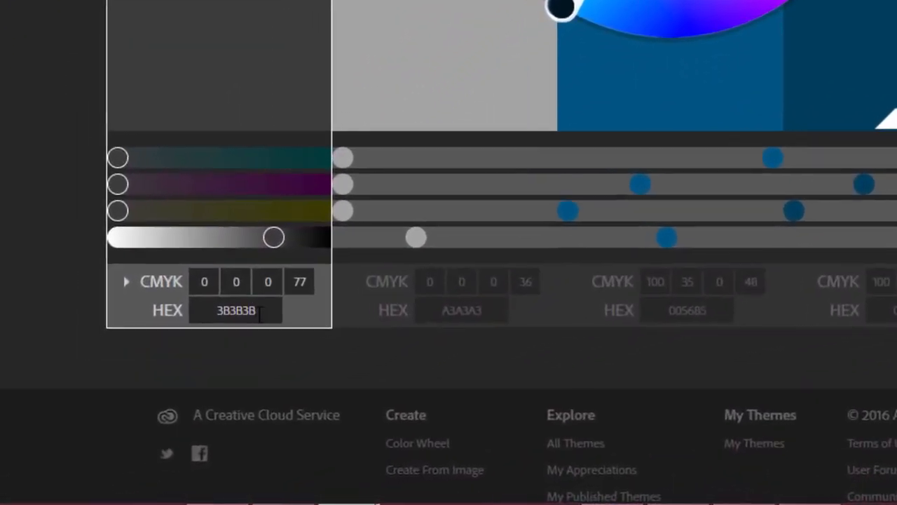
drag(259, 314, 201, 313)
click(442, 309)
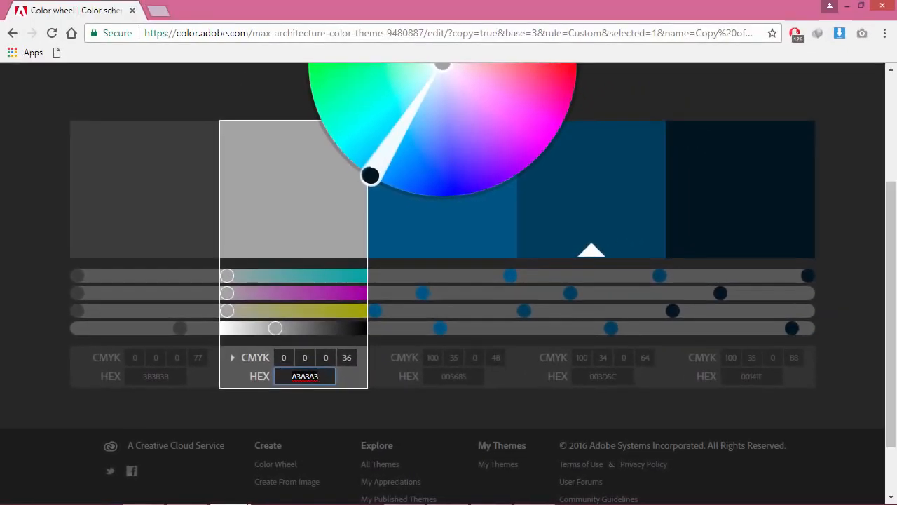
right_click(476, 310)
click(348, 287)
key(alt+Tab)
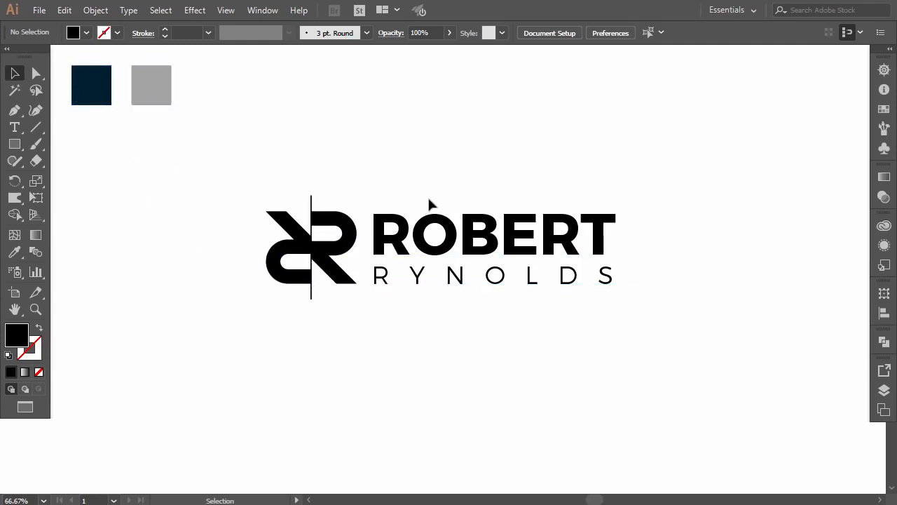
click(429, 204)
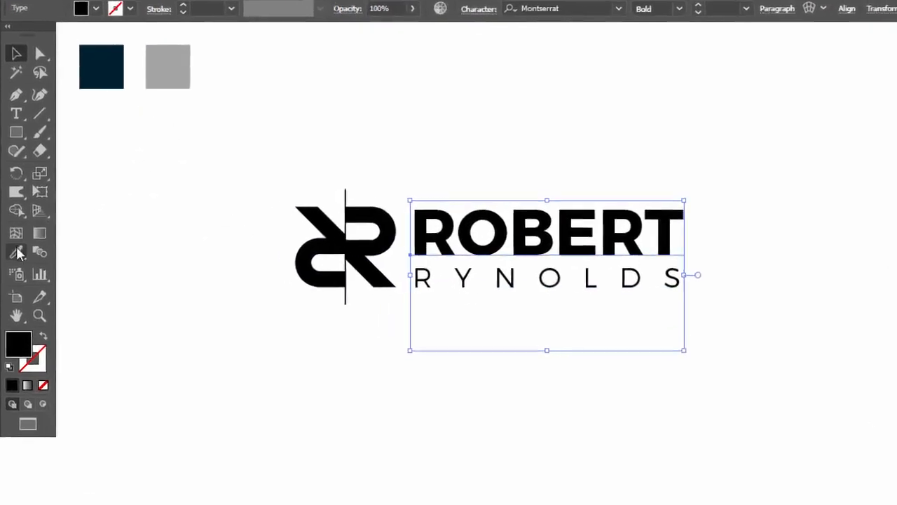
click(18, 253)
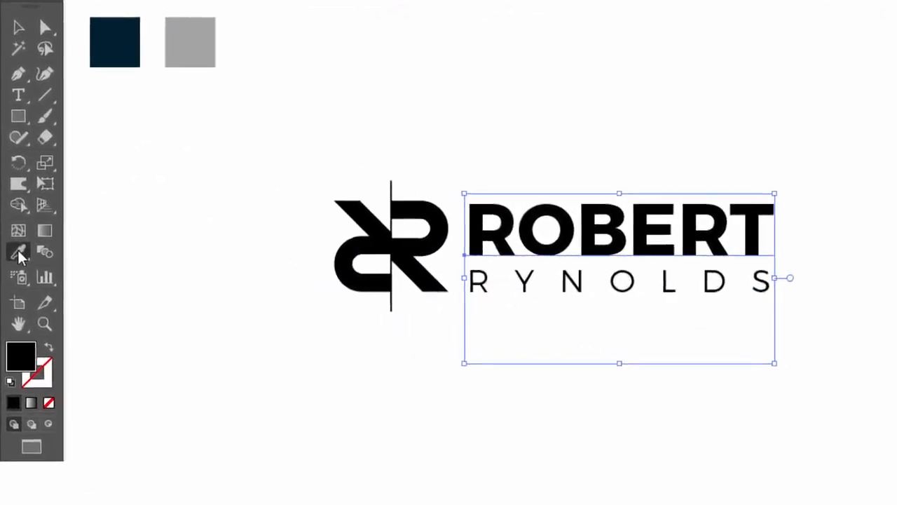
click(105, 70)
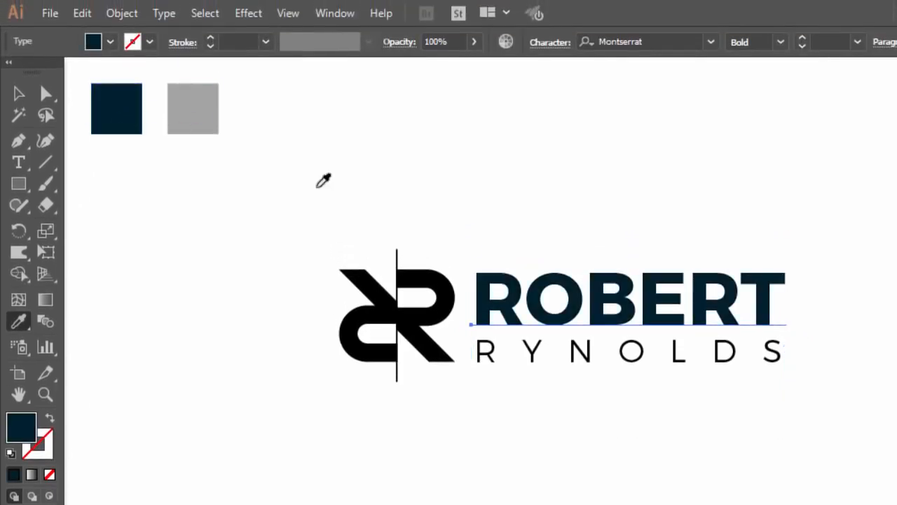
key(v)
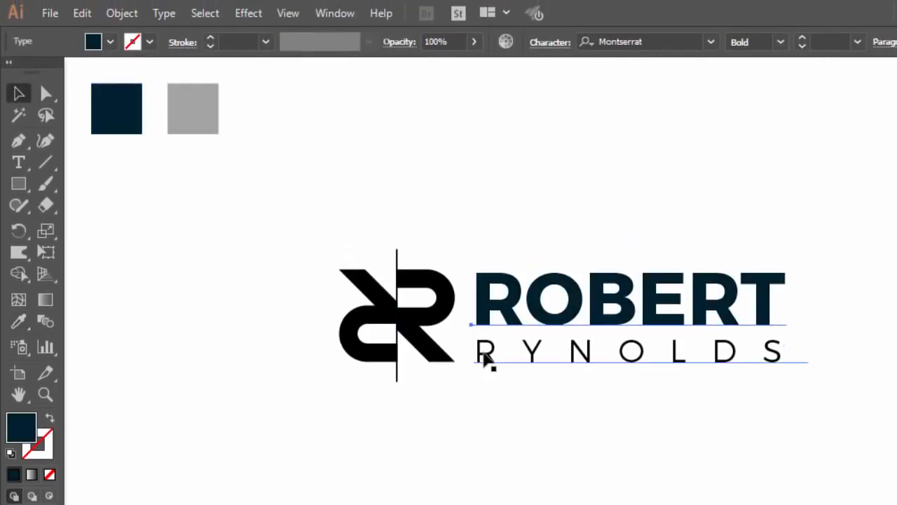
click(484, 358)
click(20, 321)
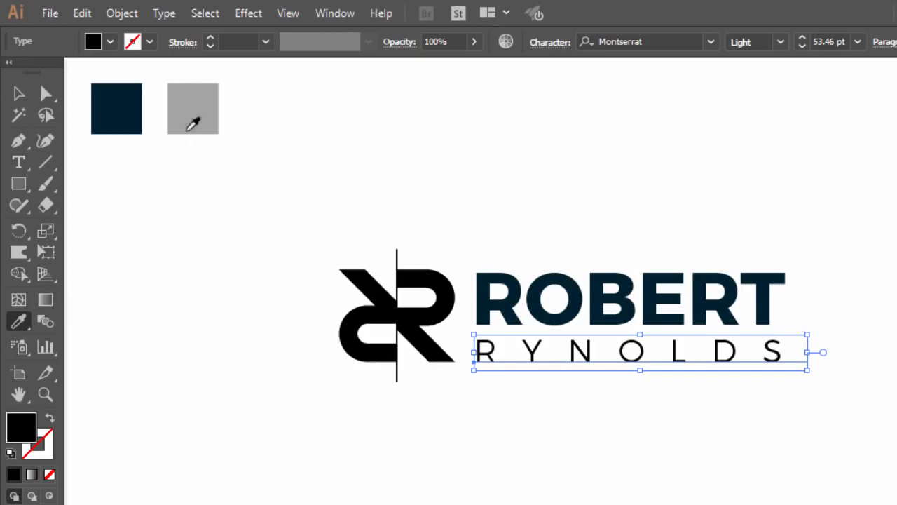
click(192, 120)
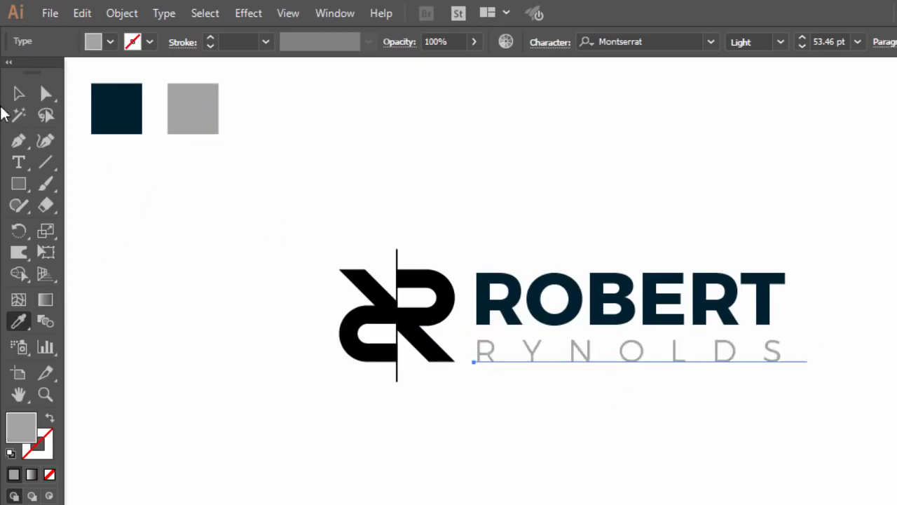
click(19, 93)
click(164, 292)
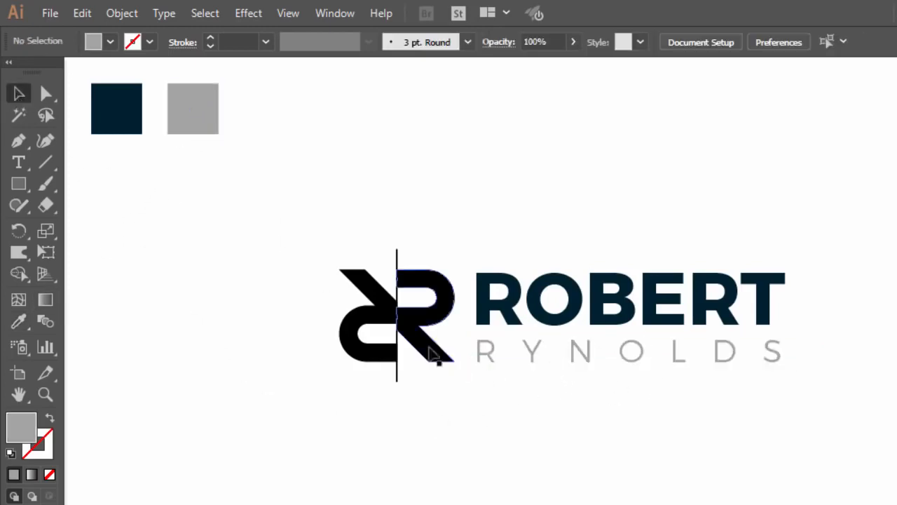
Step: Colour the R mark's right half grey and its left half navy with the Eyedropper
click(426, 351)
click(10, 328)
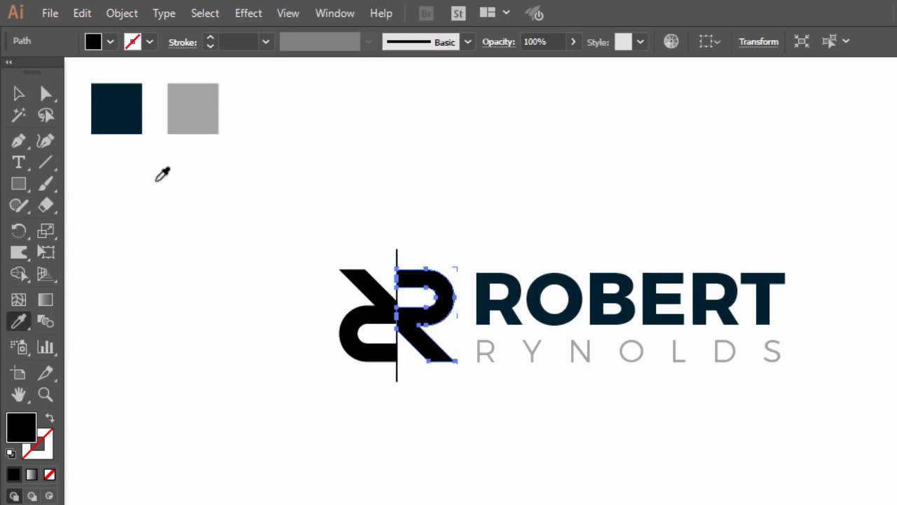
click(191, 123)
click(17, 95)
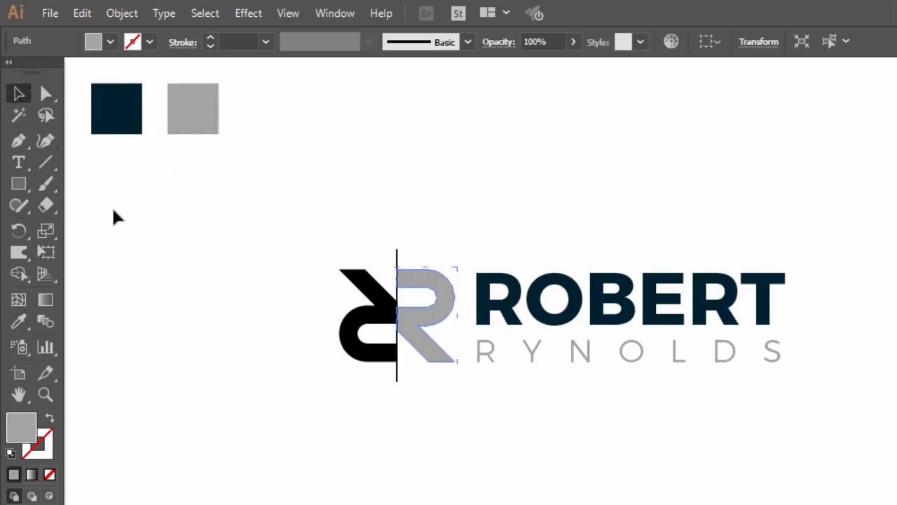
click(116, 217)
click(350, 345)
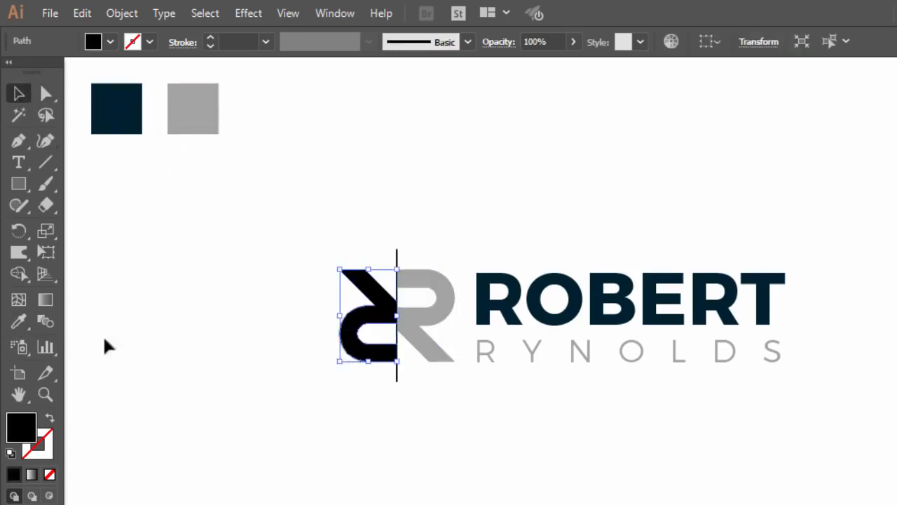
click(18, 321)
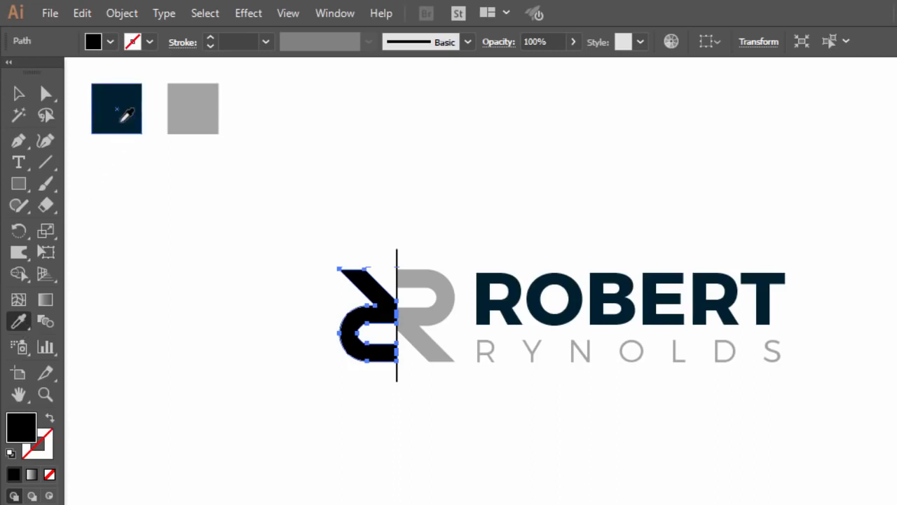
click(122, 121)
click(18, 93)
click(168, 326)
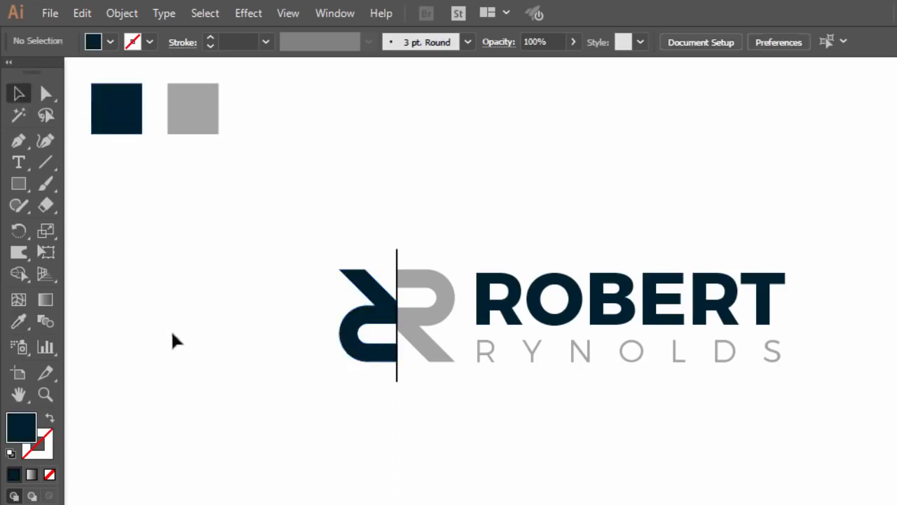
Step: Make the vertical divider line navy by sampling the left R half
click(397, 382)
click(18, 321)
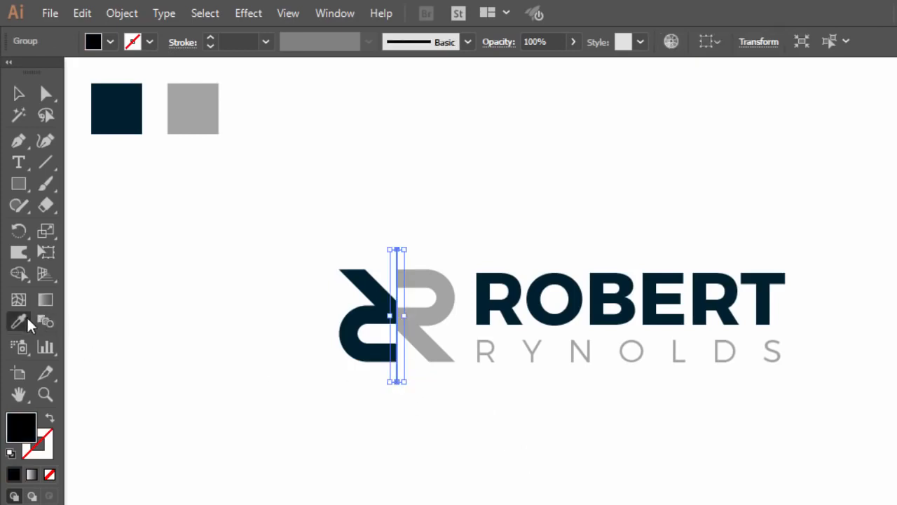
click(350, 315)
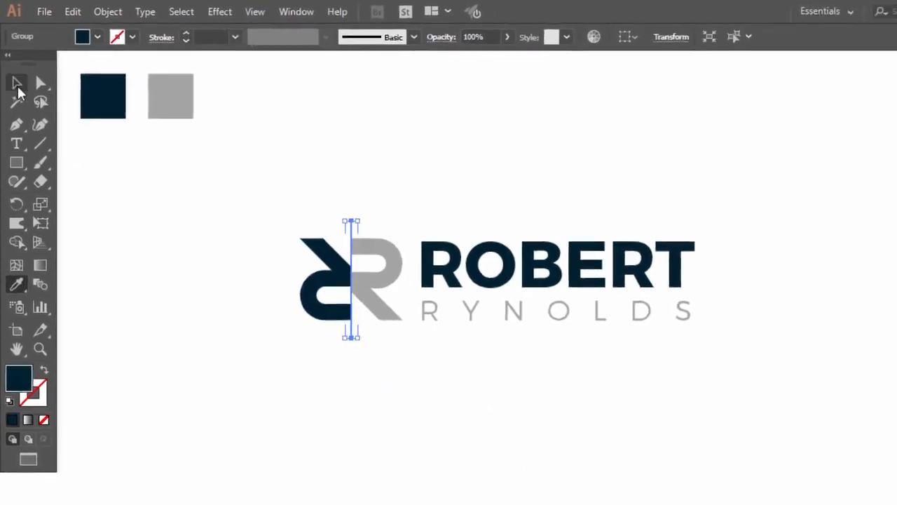
click(19, 93)
click(152, 243)
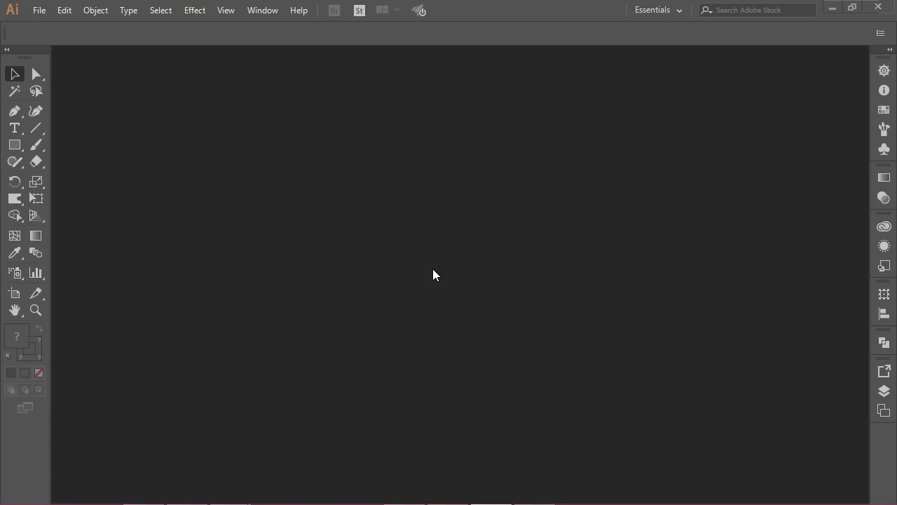
Step: Start a new Web-Large 1920 × 1080 px document and open its More Settings
click(40, 11)
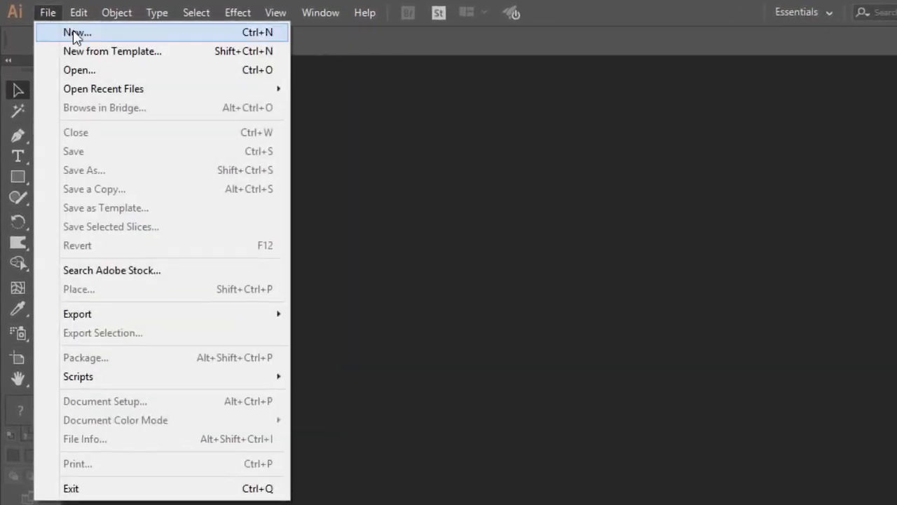
click(75, 33)
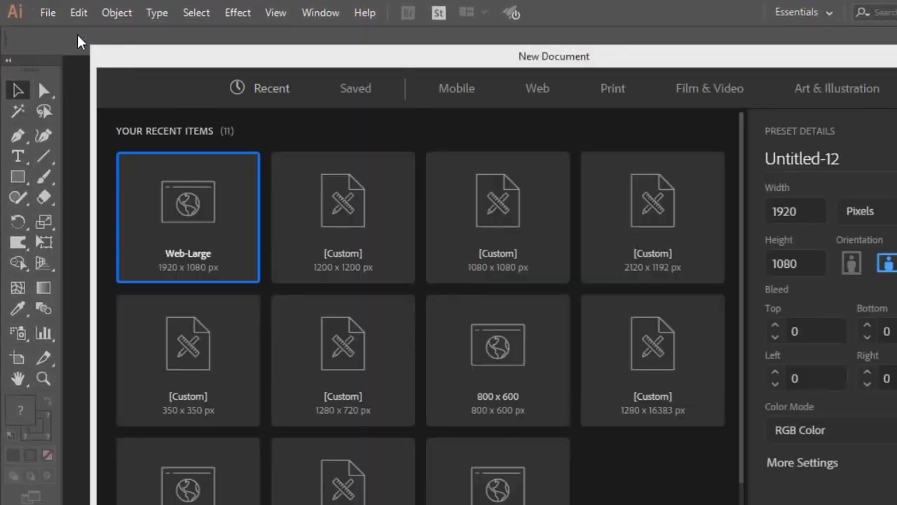
drag(413, 56, 418, 80)
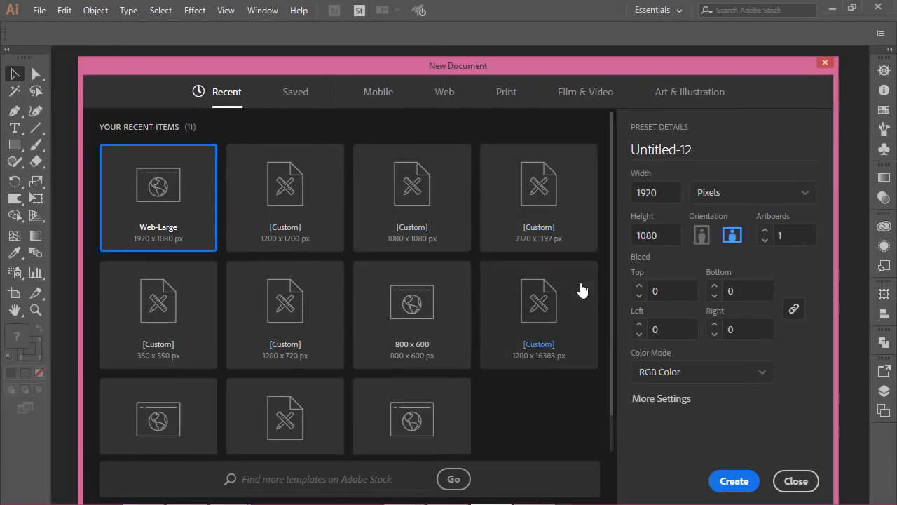
click(661, 398)
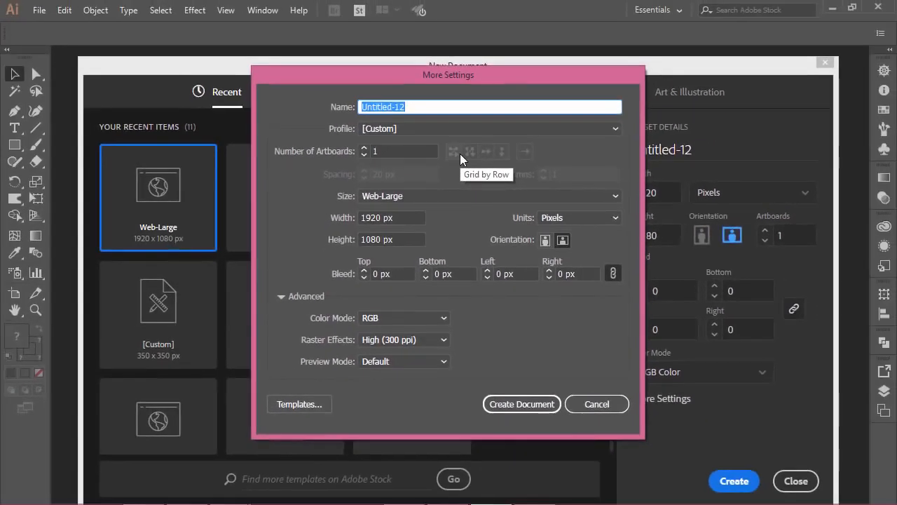
Step: Name the document Business Card, with units in inches and size 3.5 × 2 in
text(Business Card)
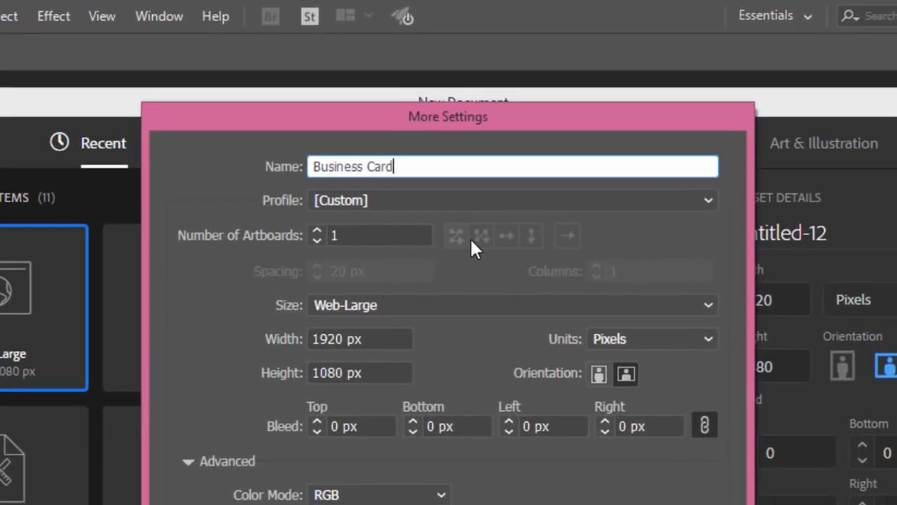
key(Tab)
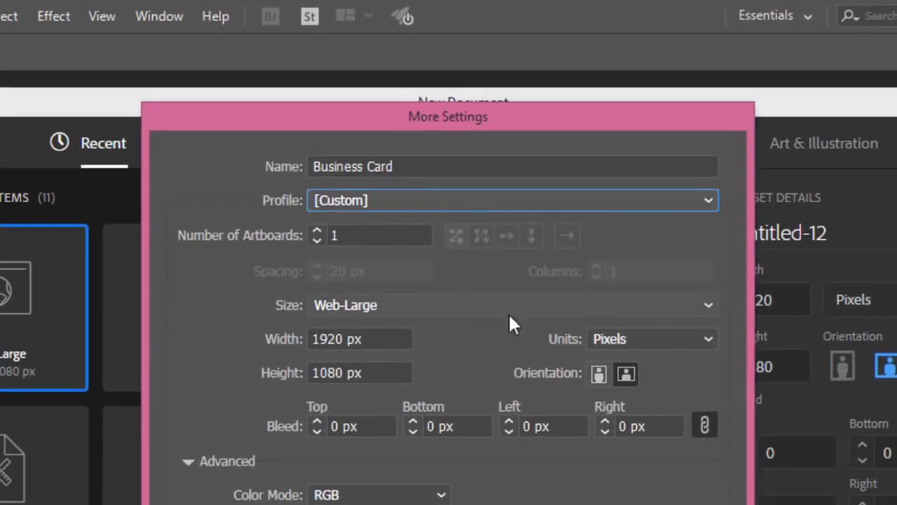
click(631, 339)
key(Escape)
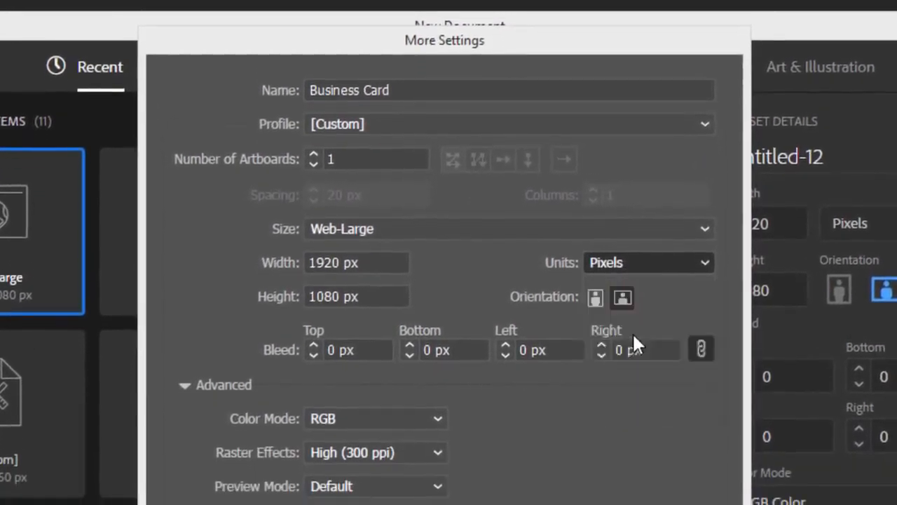
click(633, 335)
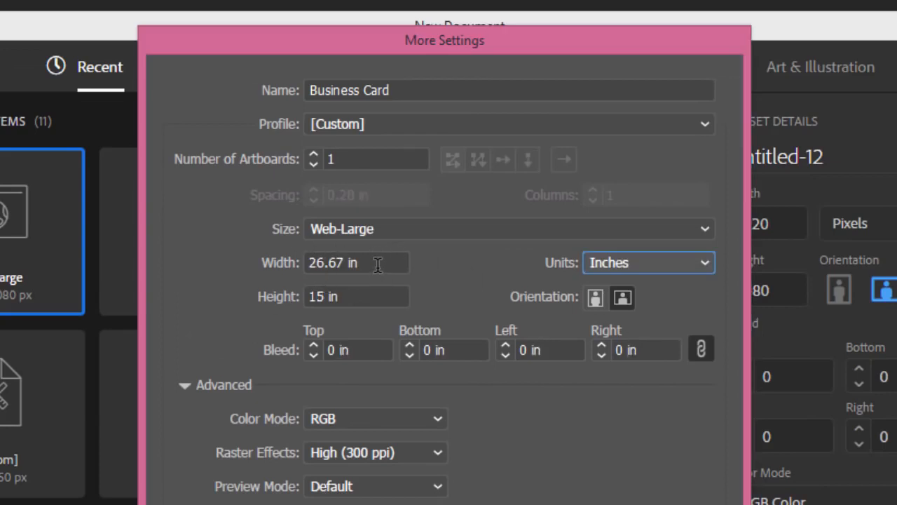
drag(372, 263, 286, 263)
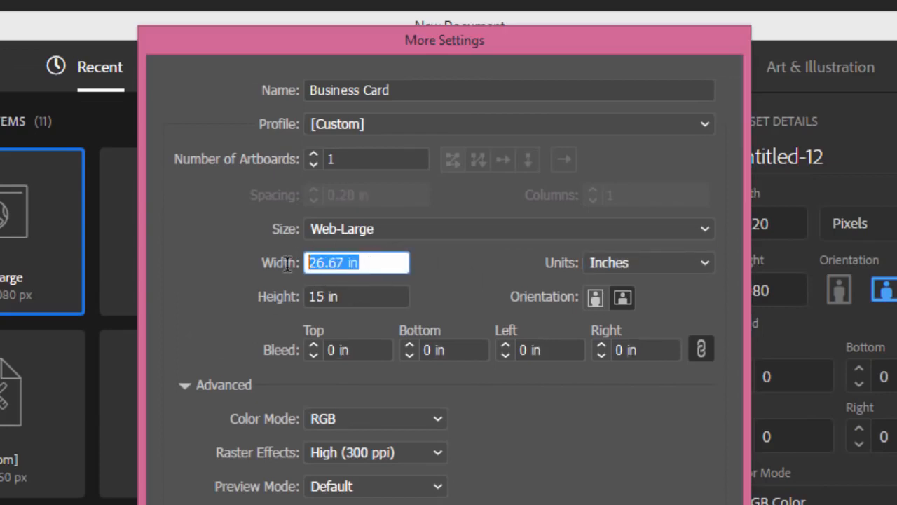
text(3)
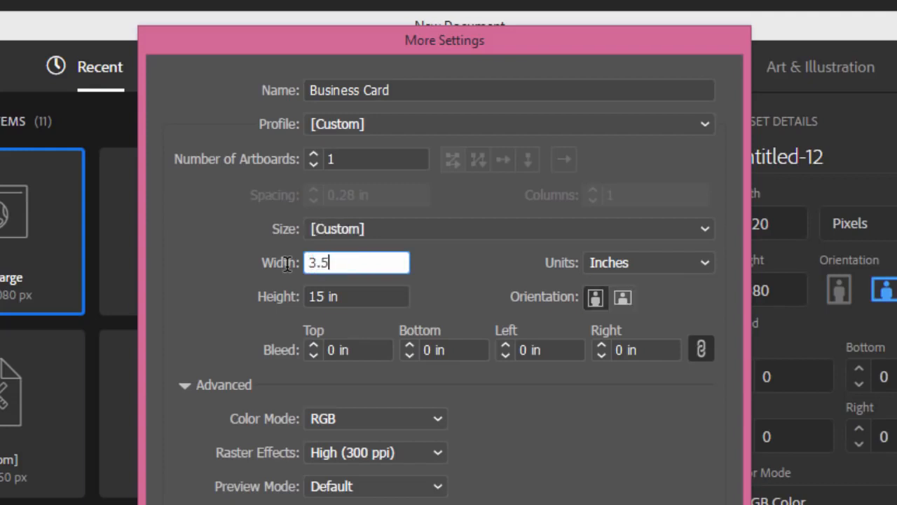
text(.5)
drag(329, 295, 280, 296)
text(2)
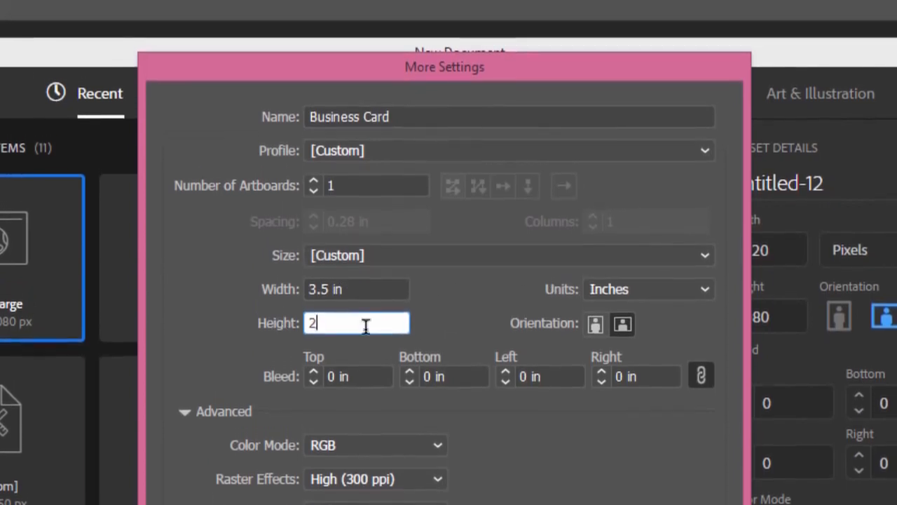
Step: Set 2 artboards, 0.125 in bleed and CMYK colour mode, then create the document
click(344, 183)
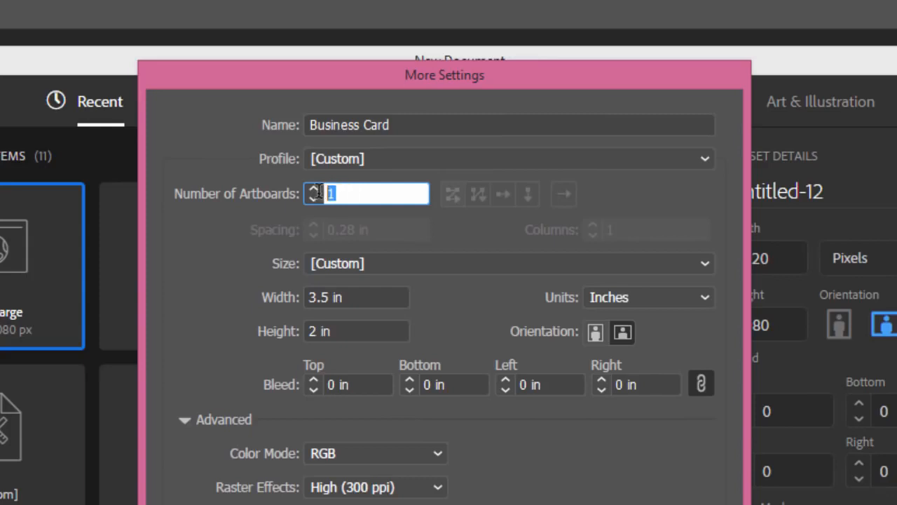
text(2)
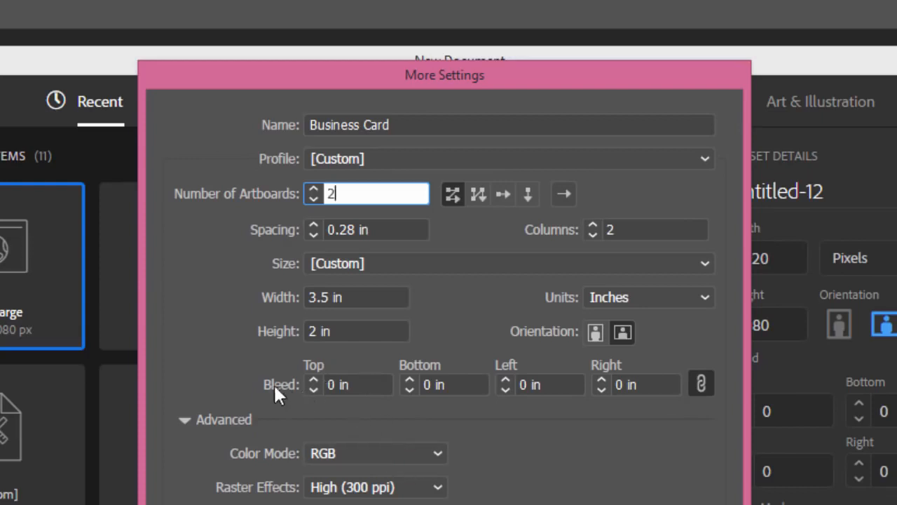
click(327, 384)
double_click(324, 383)
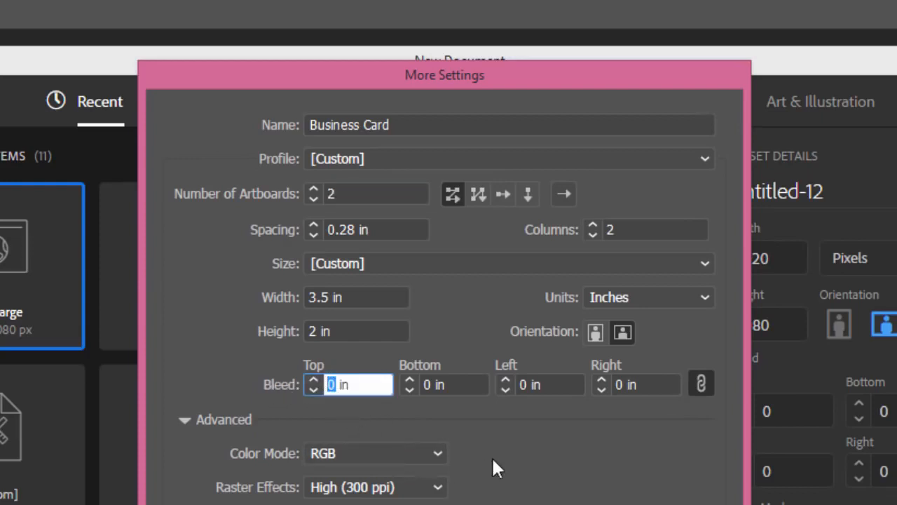
text(.125)
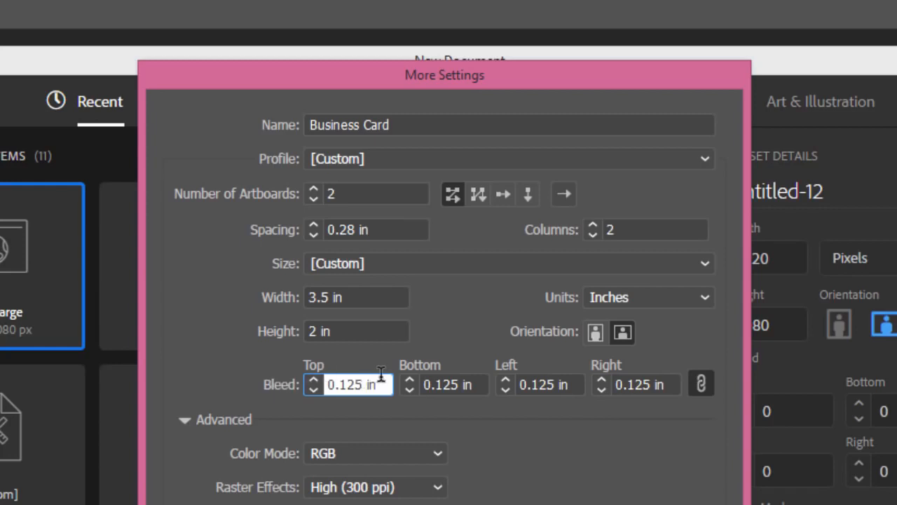
click(345, 457)
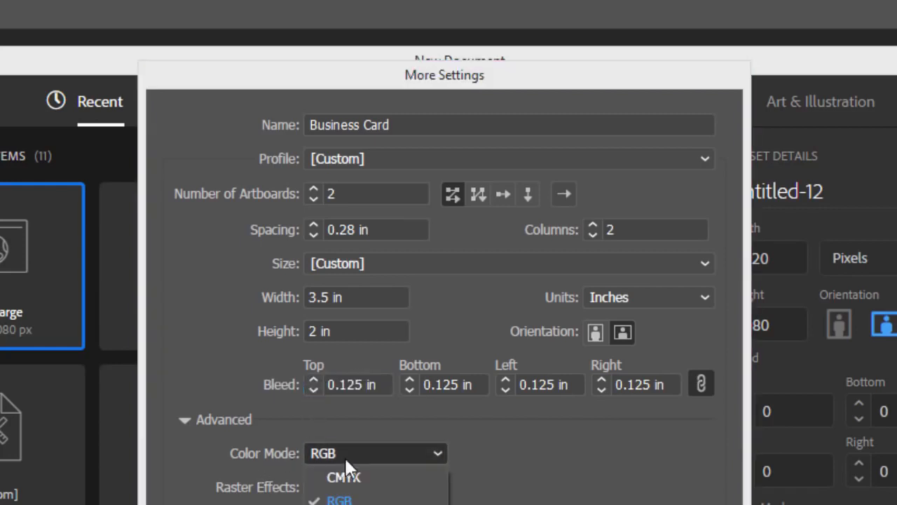
click(344, 478)
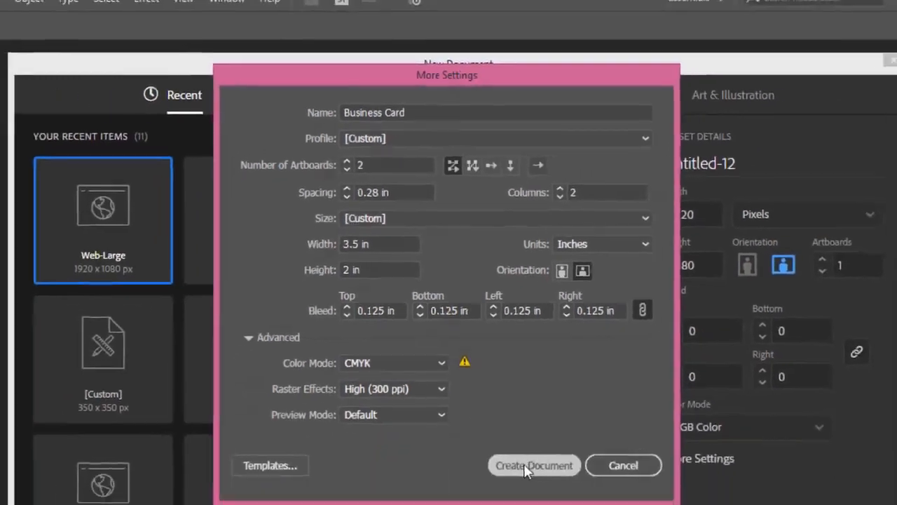
click(525, 466)
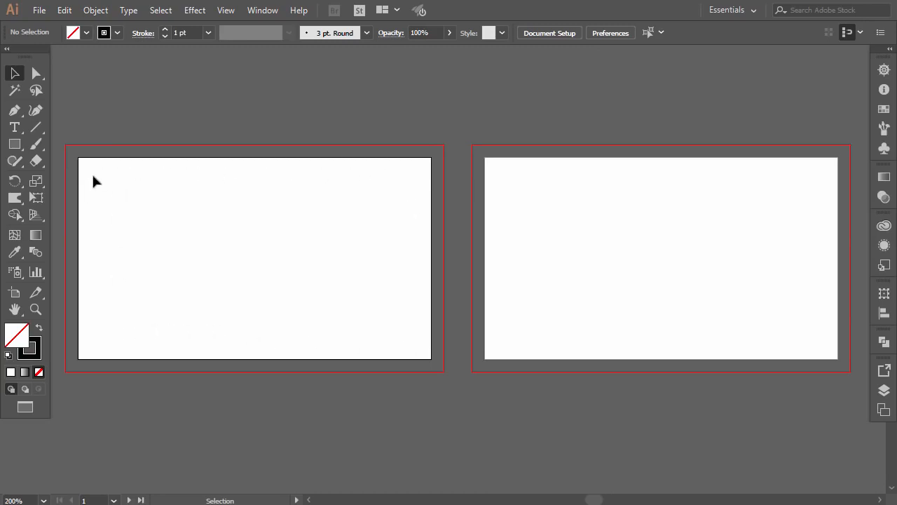
Step: Create a 3.25 × 1.75 in rectangle with the Rectangle tool
key(m)
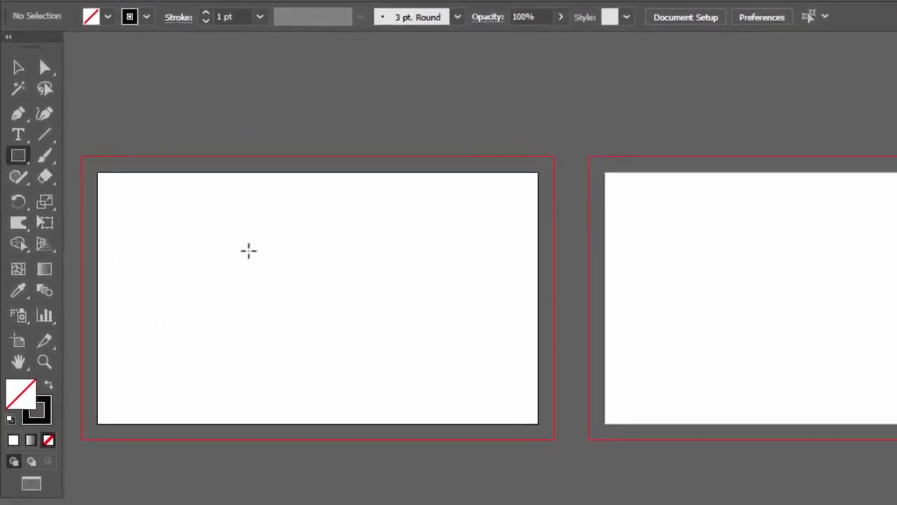
click(302, 288)
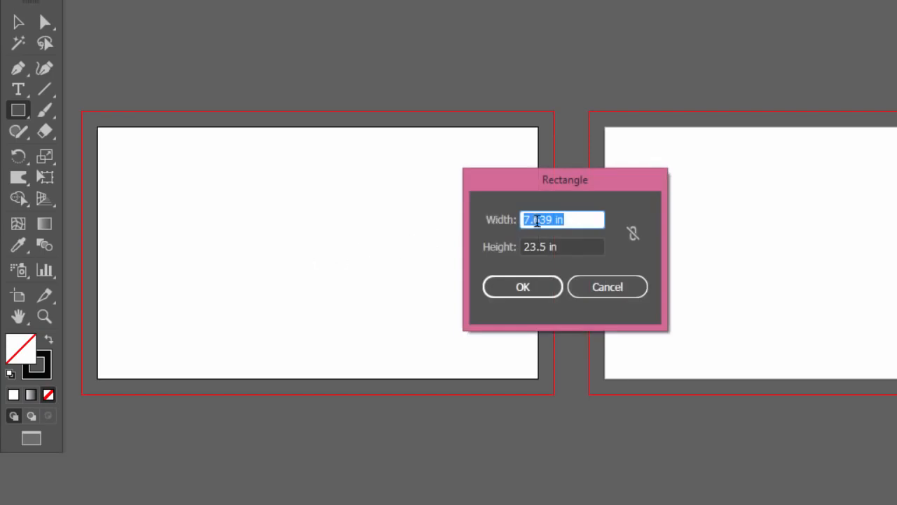
drag(554, 220, 463, 226)
text(3.25)
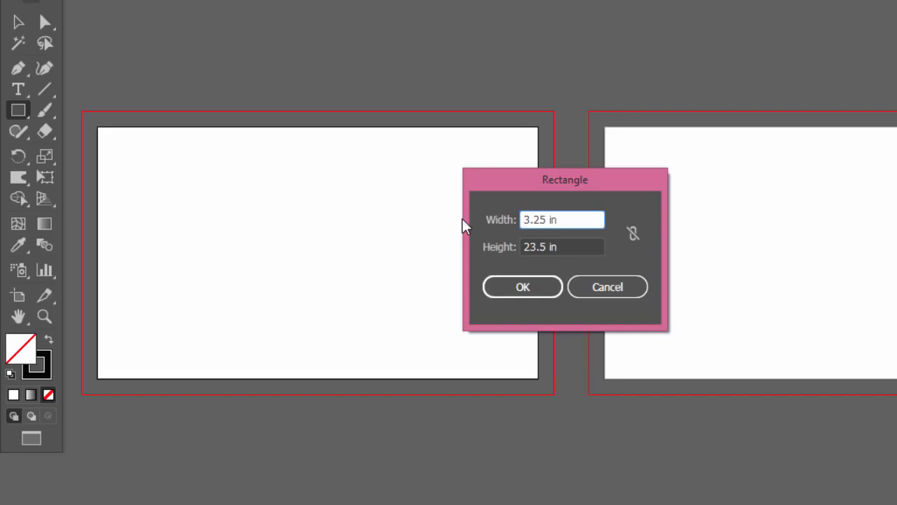
drag(549, 243, 501, 244)
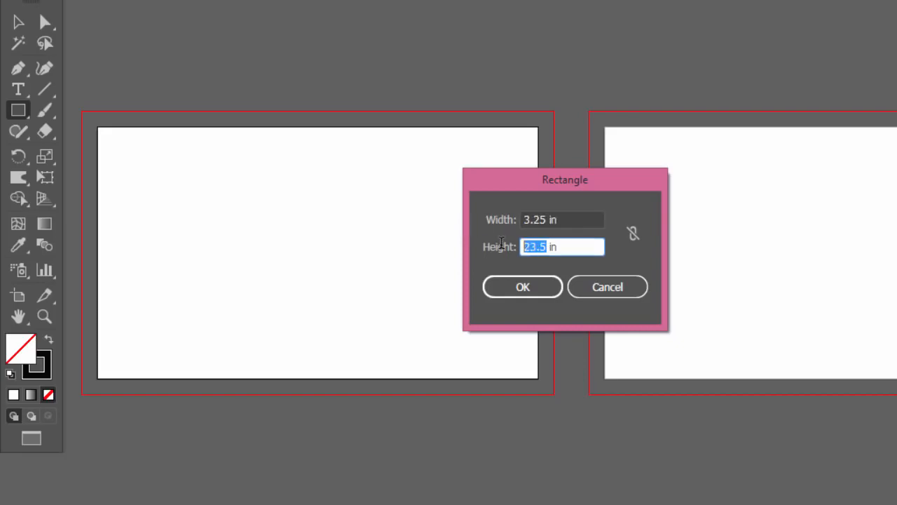
text(1)
text(.75)
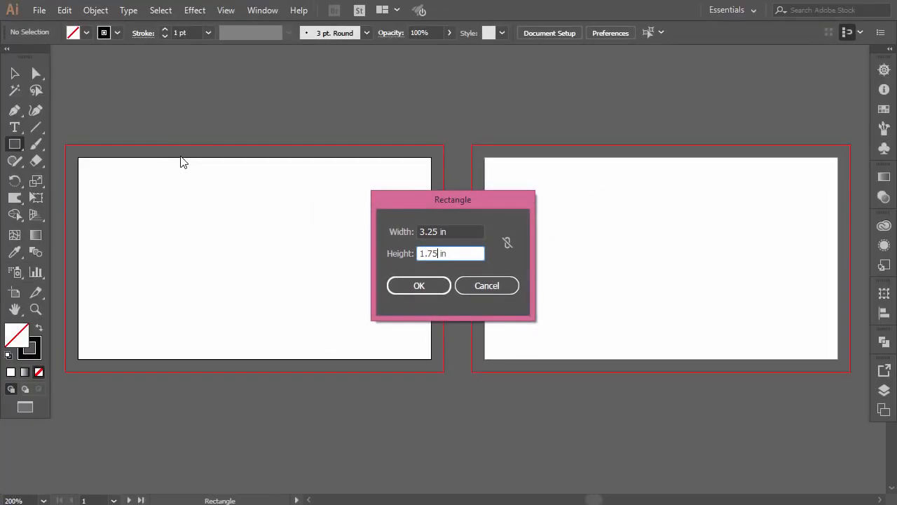
click(419, 284)
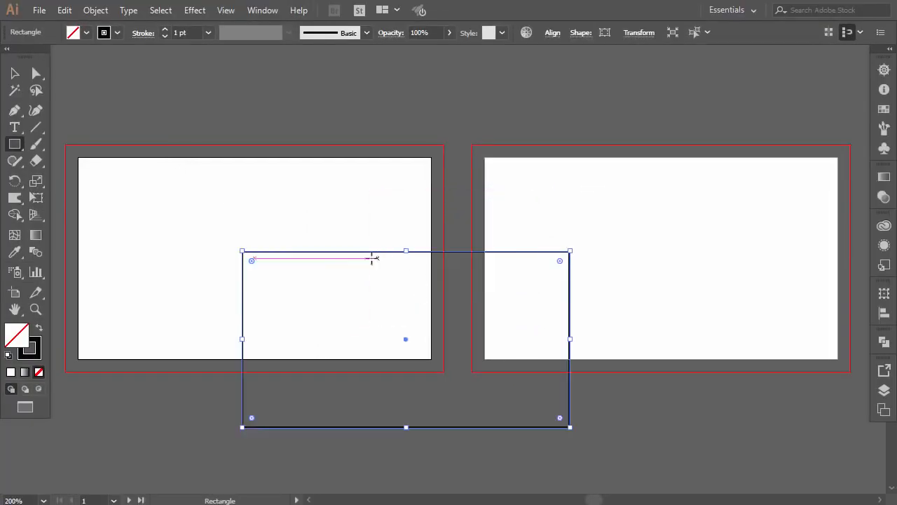
Step: Centre the rectangle on the left artboard and convert it into guides
click(14, 74)
drag(299, 251, 146, 176)
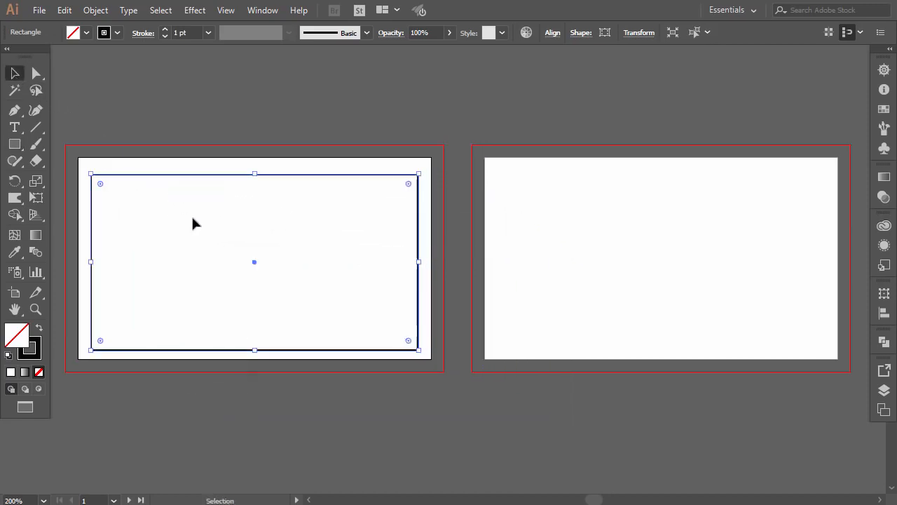
click(198, 220)
click(241, 175)
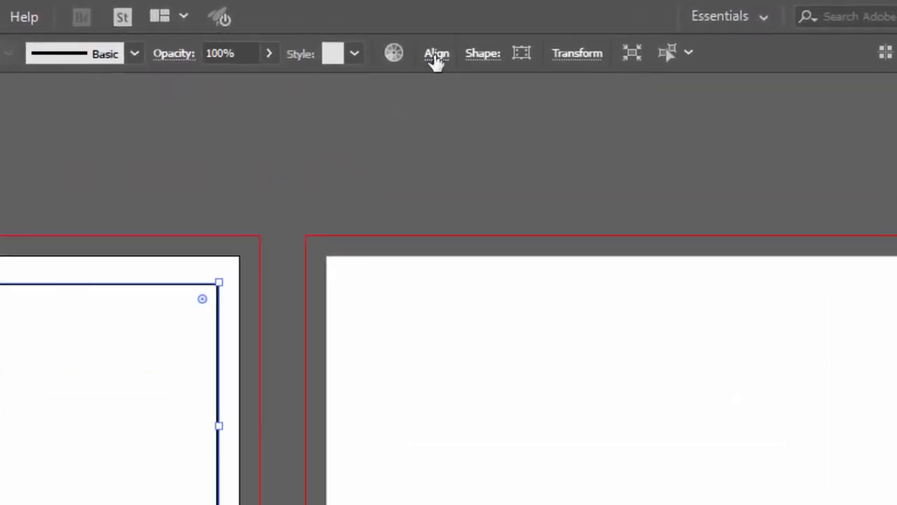
click(436, 56)
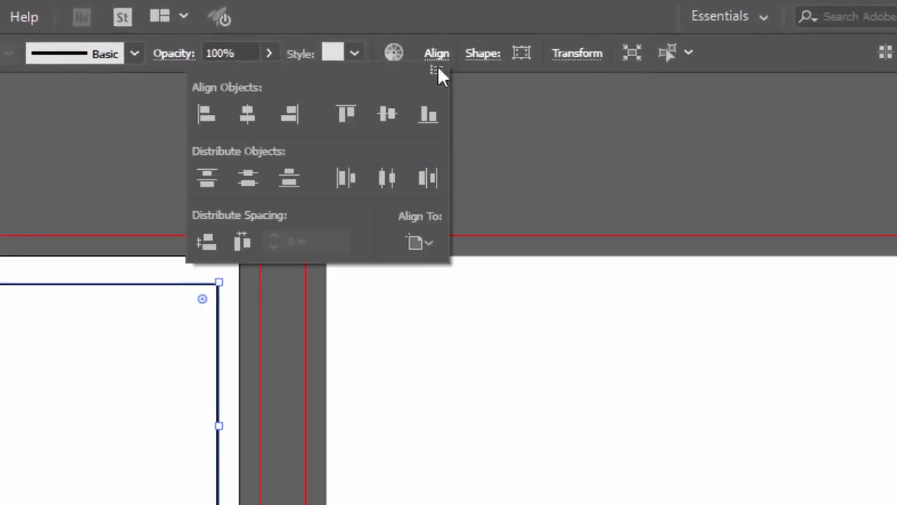
click(427, 245)
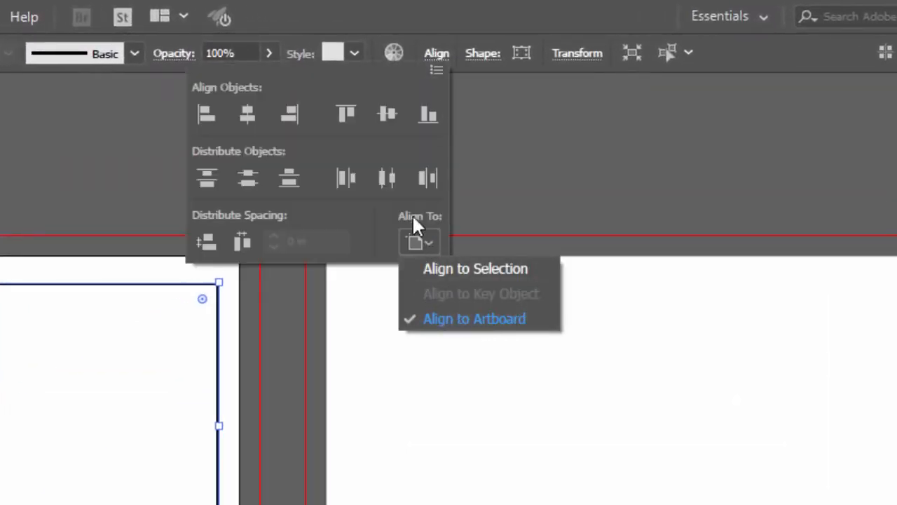
click(254, 119)
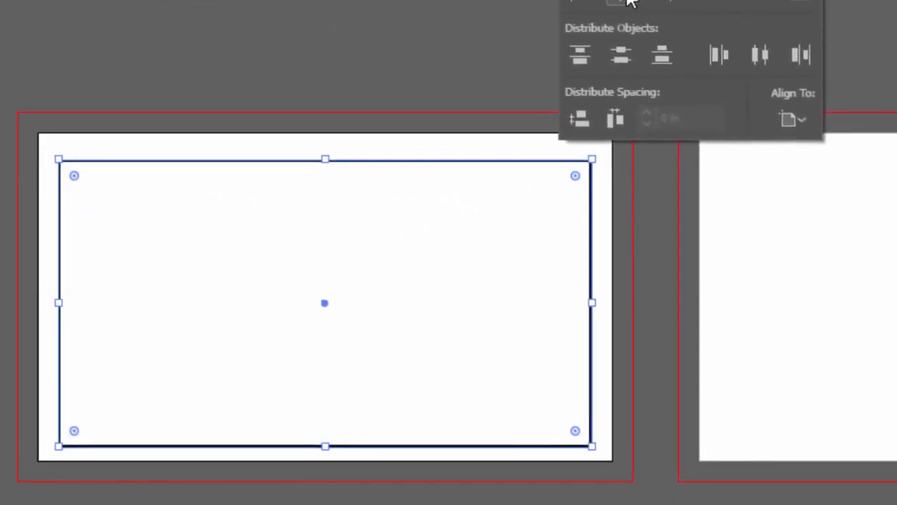
click(762, 3)
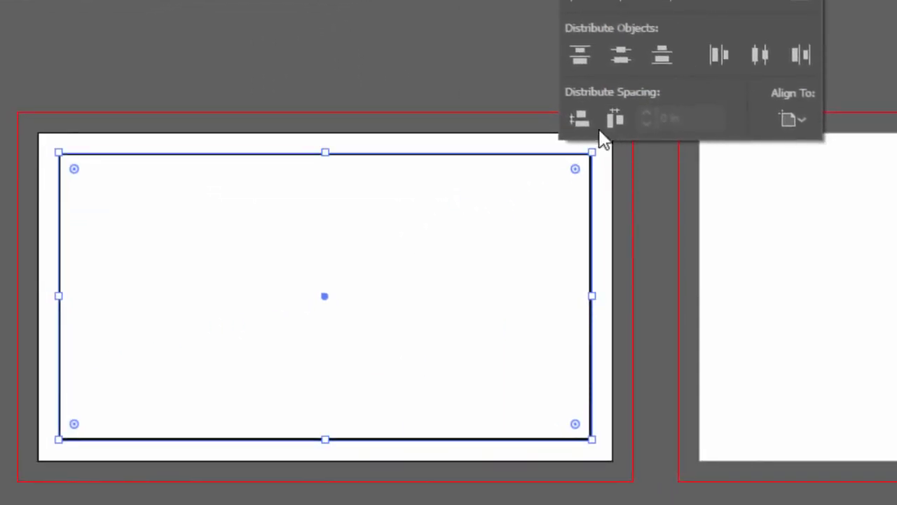
click(455, 39)
click(480, 44)
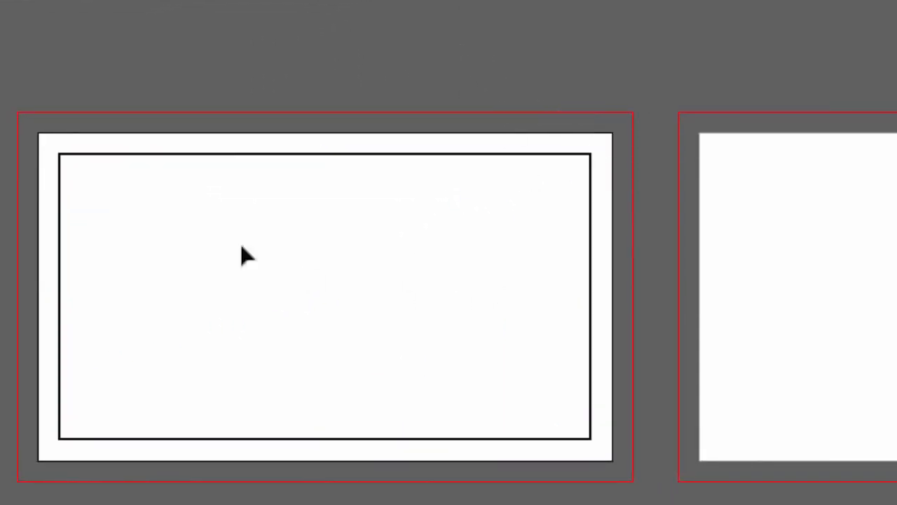
right_click(275, 154)
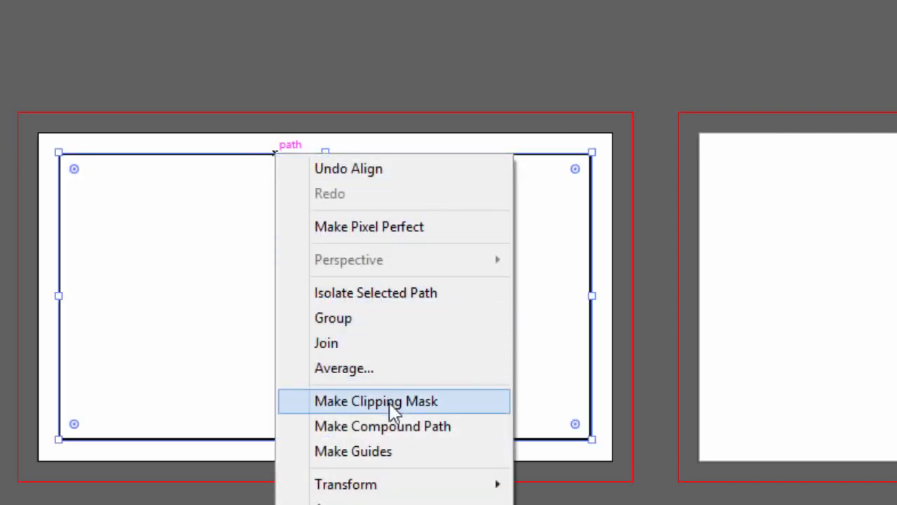
click(388, 451)
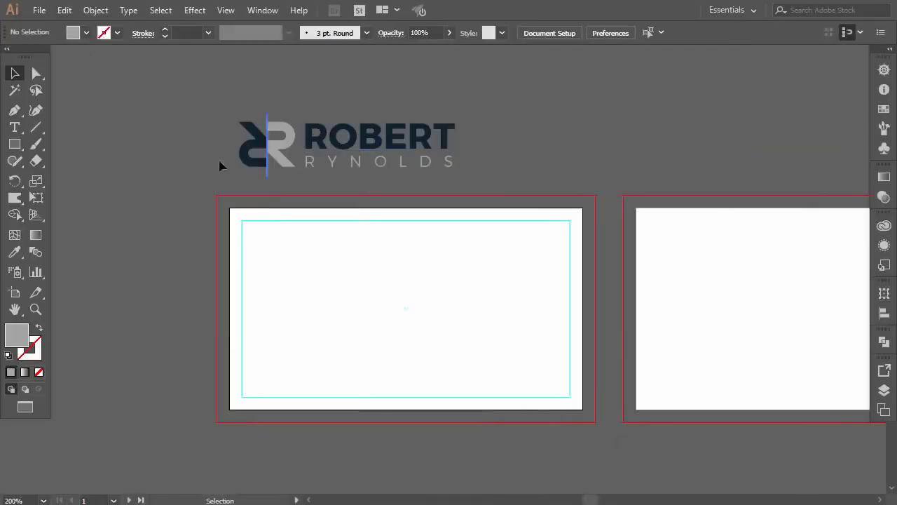
Step: Draw a rectangle over the front card and fill it with the logo's navy
click(14, 144)
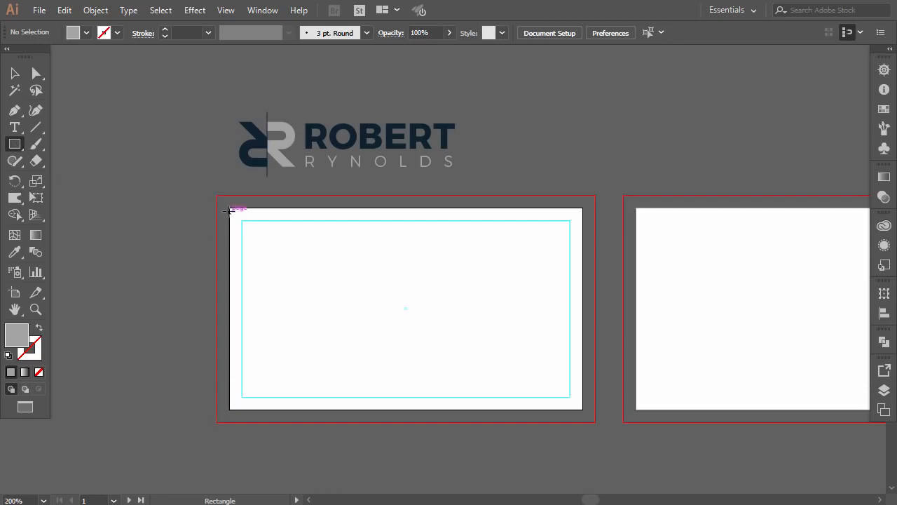
drag(337, 279, 582, 409)
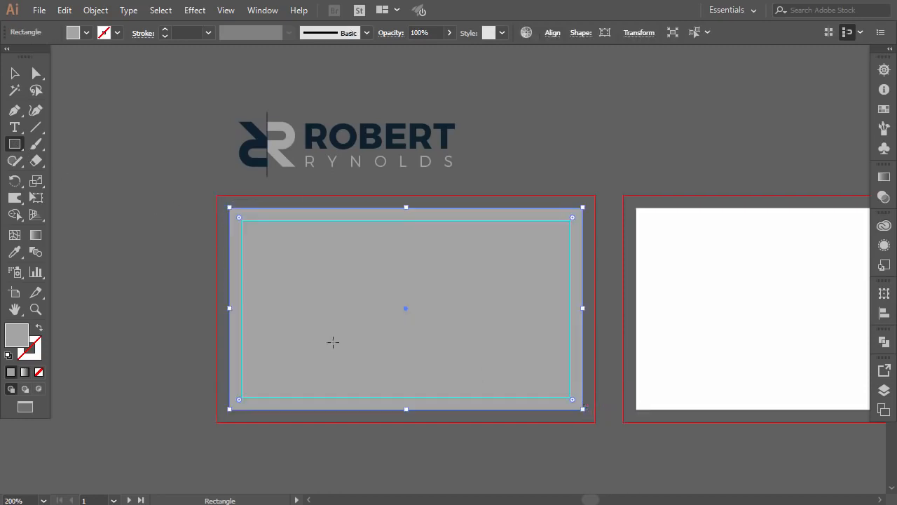
click(14, 252)
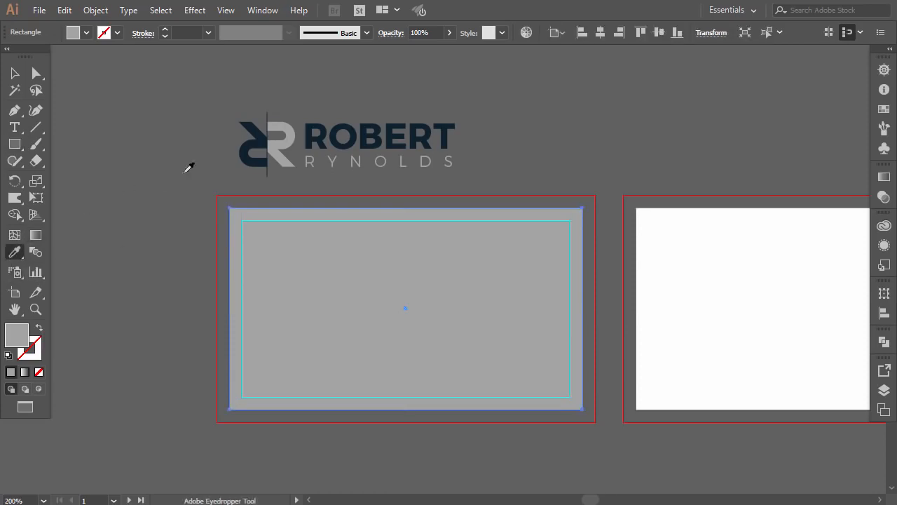
click(311, 132)
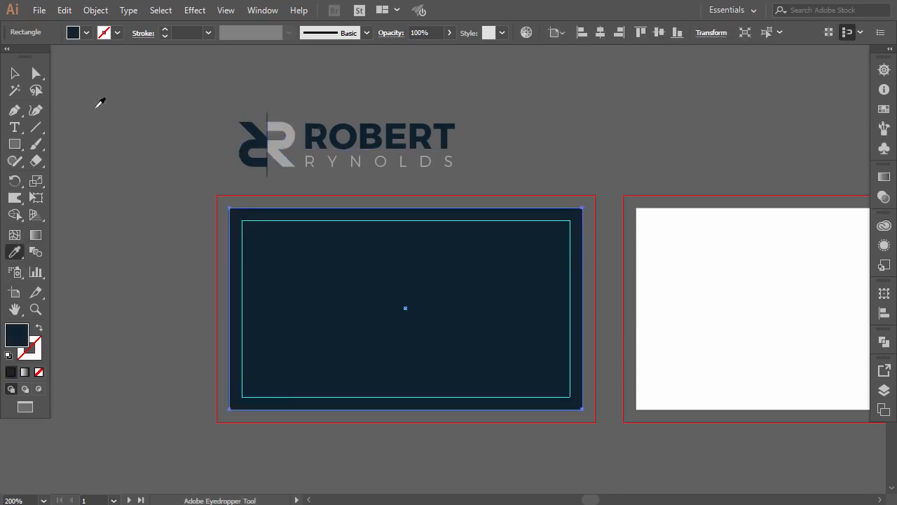
click(14, 73)
click(460, 115)
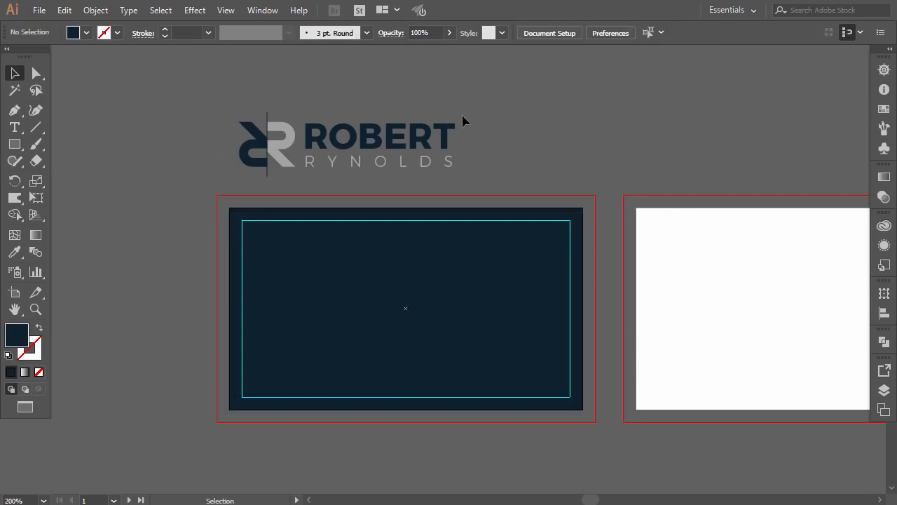
click(451, 135)
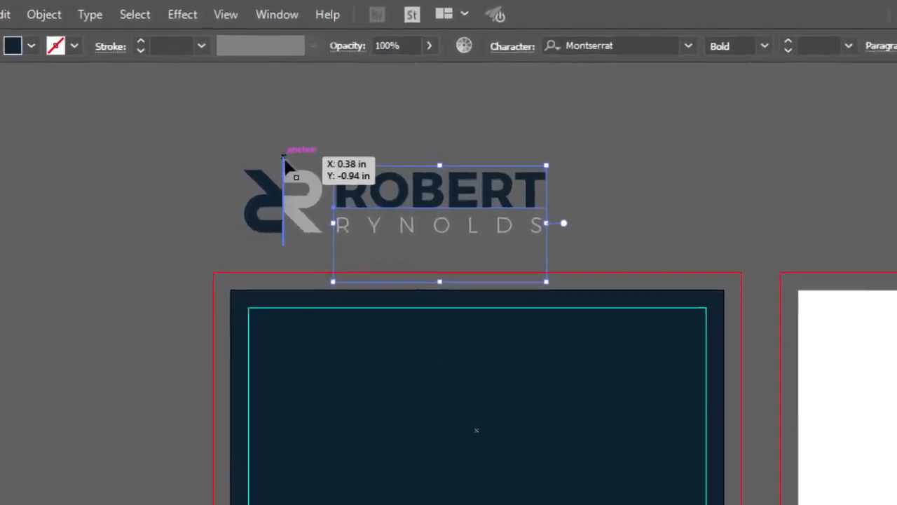
shift+click(272, 231)
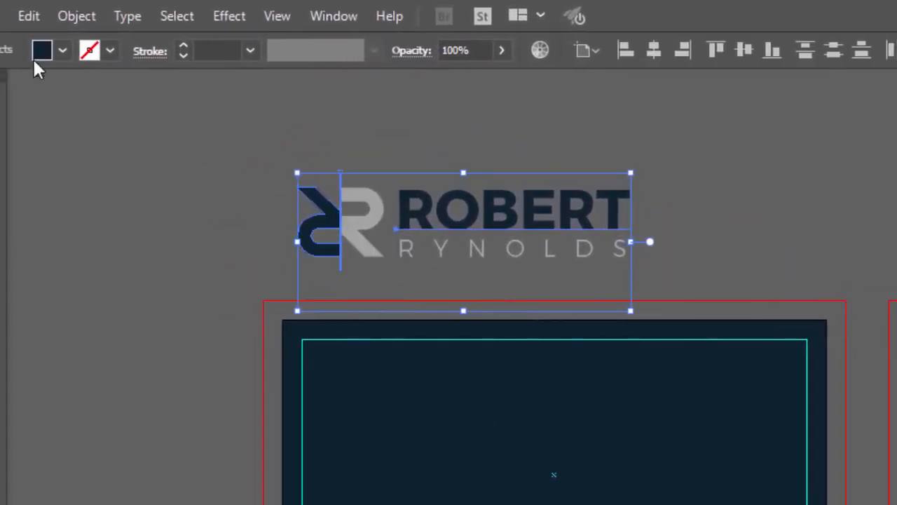
click(63, 51)
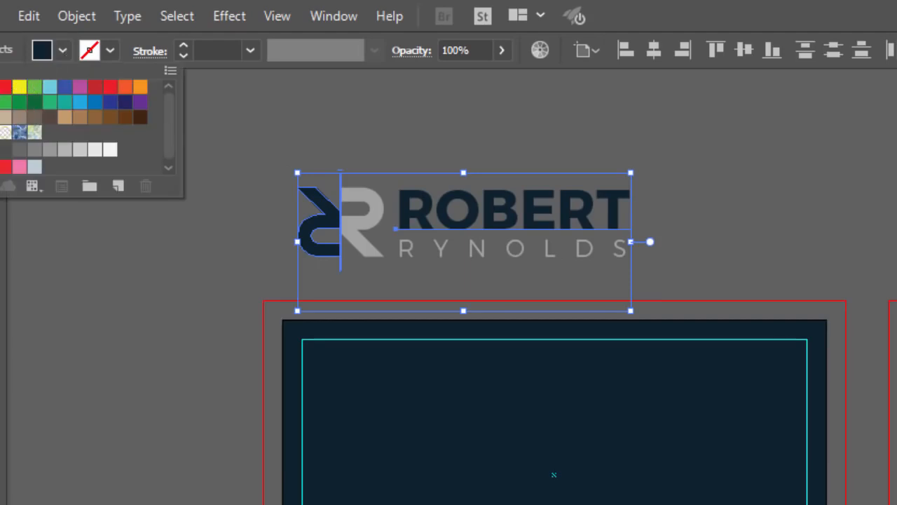
click(0, 87)
click(245, 167)
click(245, 163)
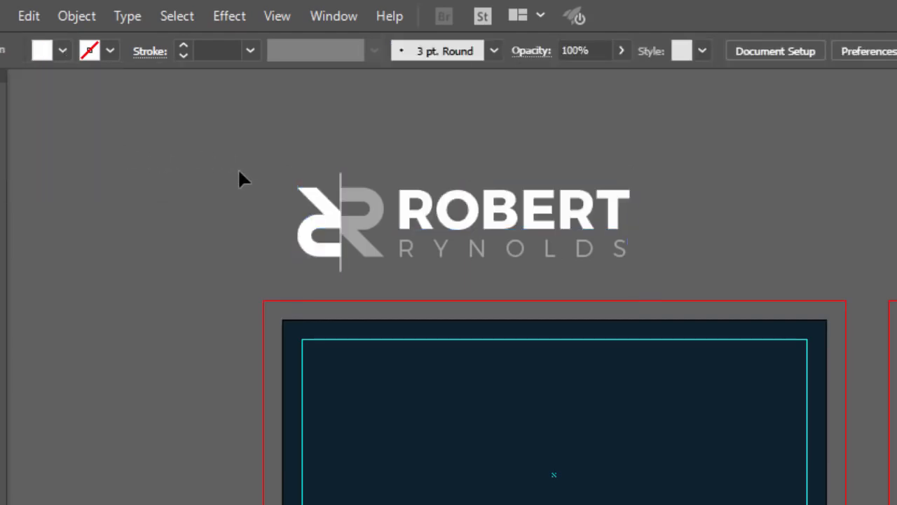
drag(478, 249, 659, 272)
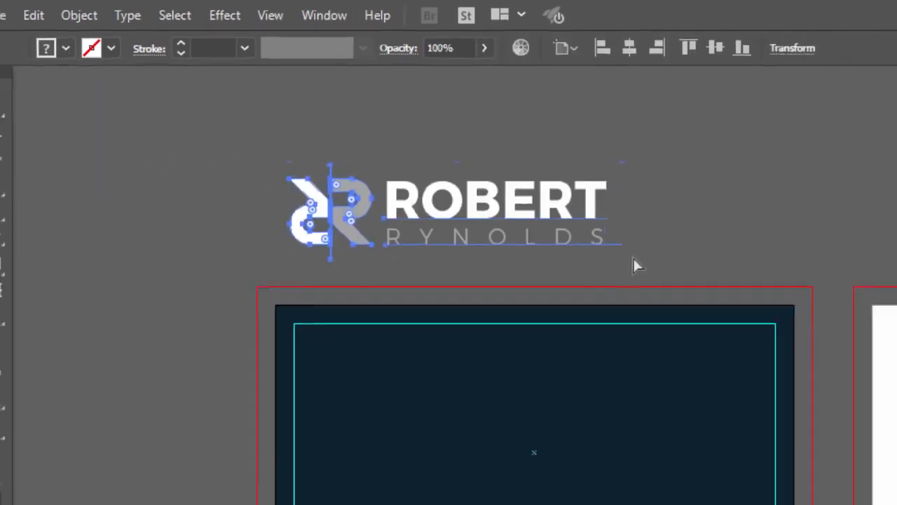
click(539, 180)
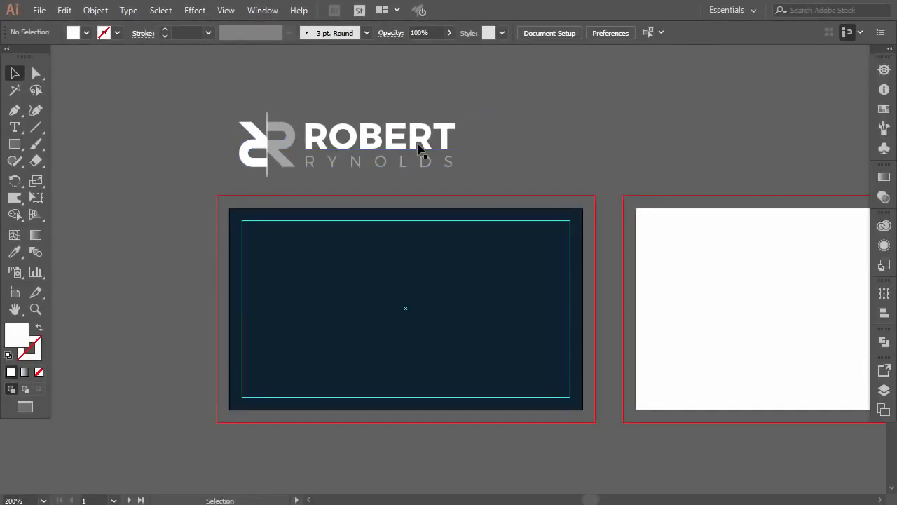
Step: Move the logo onto the navy card, bring it to front, and shrink it to about 1.23 in wide
drag(419, 149, 419, 248)
right_click(355, 248)
mouse_move(407, 385)
click(339, 382)
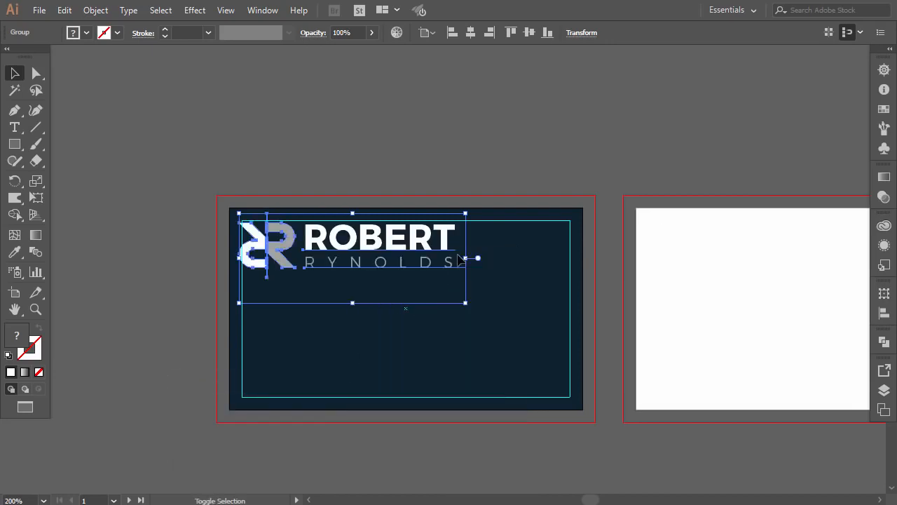
drag(463, 258, 339, 252)
drag(279, 253, 274, 240)
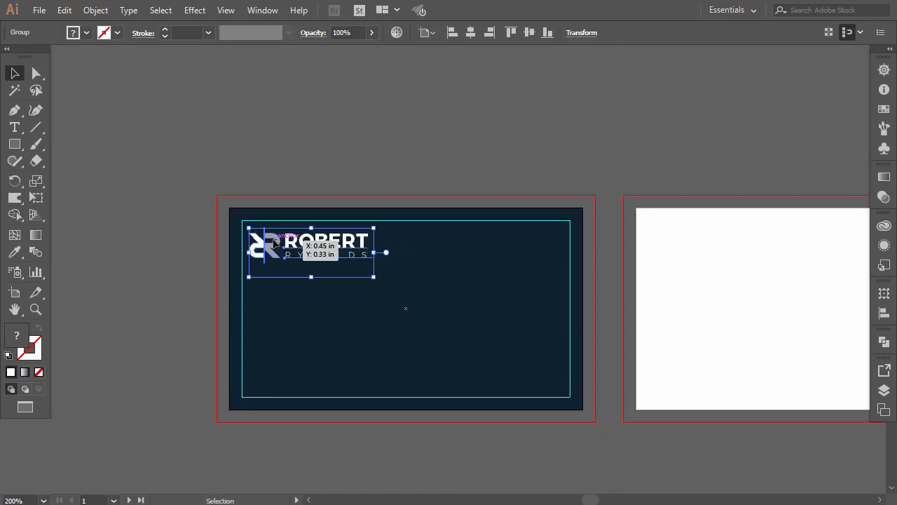
click(177, 164)
scroll(263, 272, up, 1)
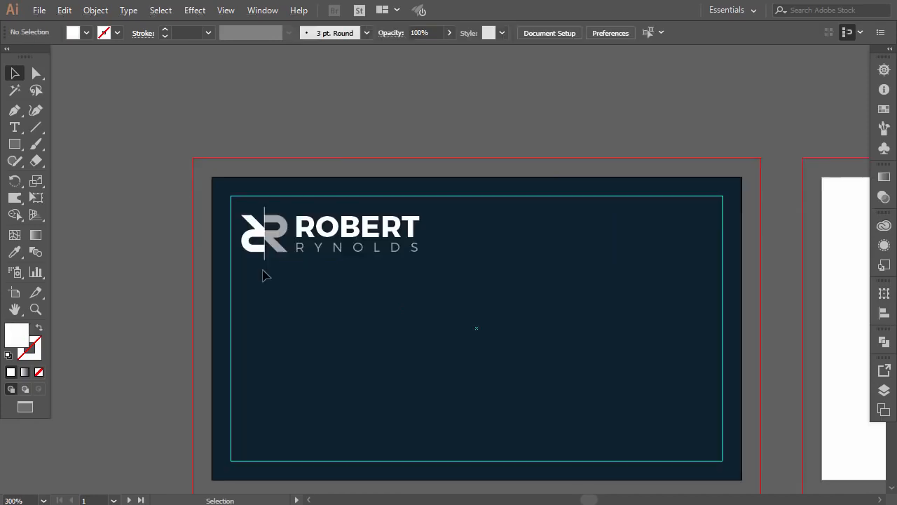
scroll(295, 252, down, 1)
click(276, 234)
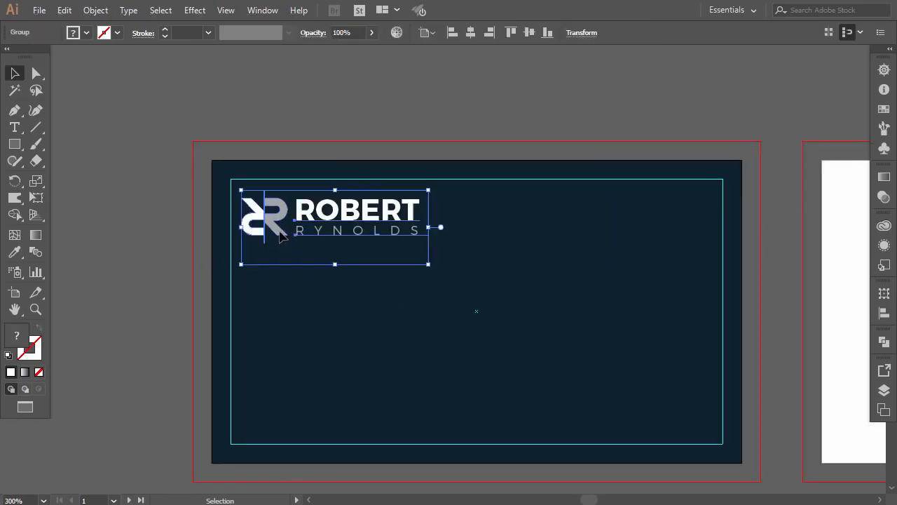
drag(277, 234, 275, 269)
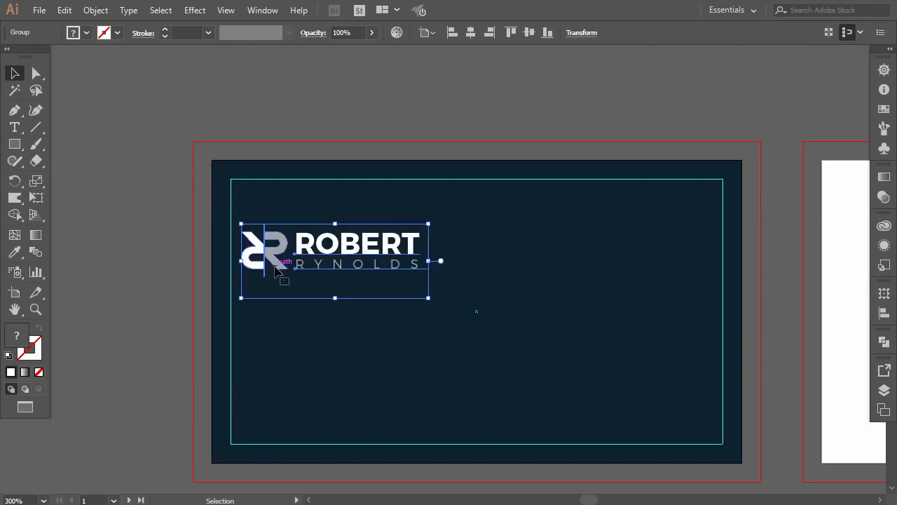
click(171, 300)
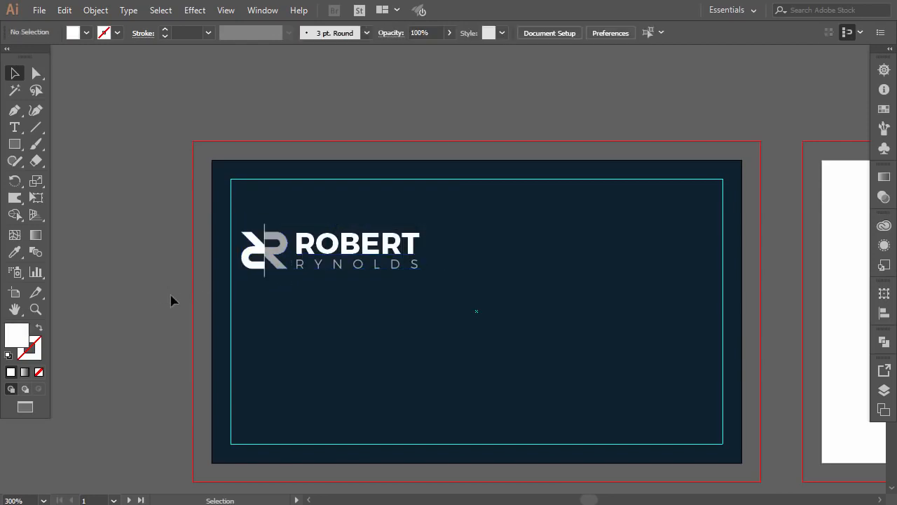
Step: Extend the R icon's vertical divider line downward below the logo
click(266, 278)
double_click(267, 279)
click(267, 279)
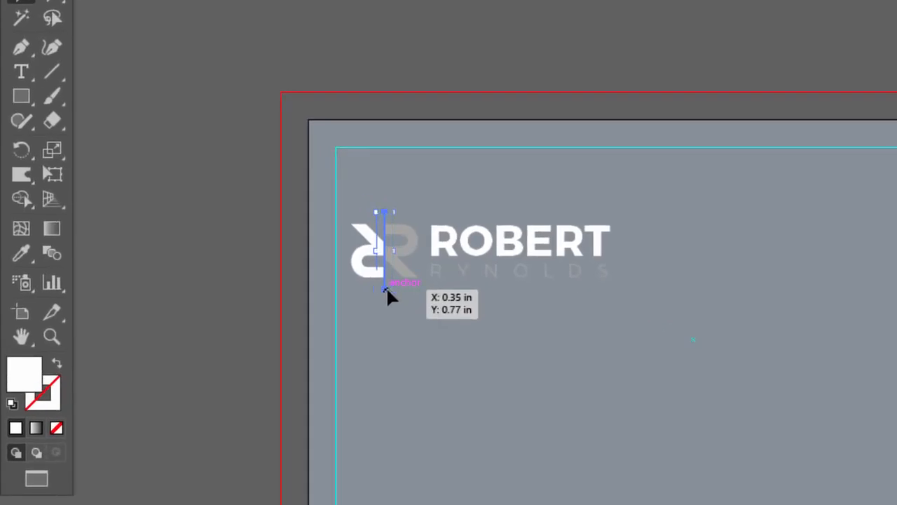
double_click(216, 287)
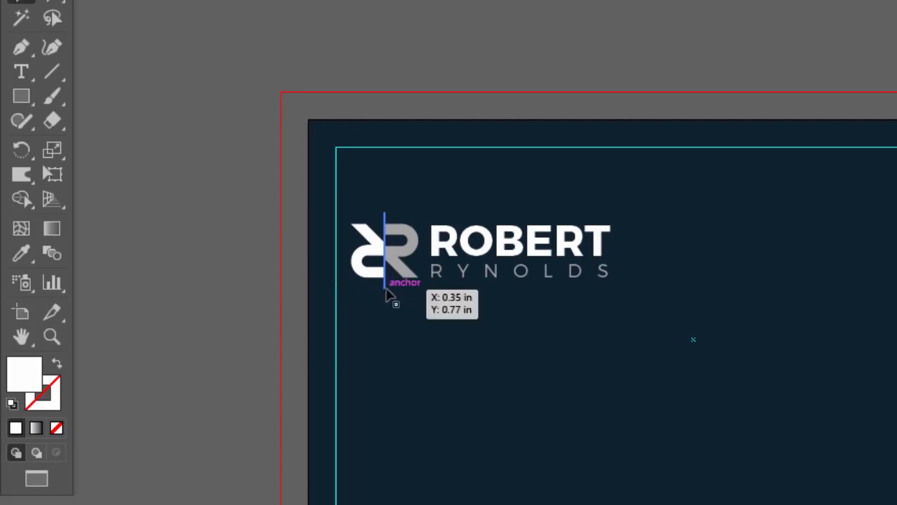
drag(390, 294, 388, 330)
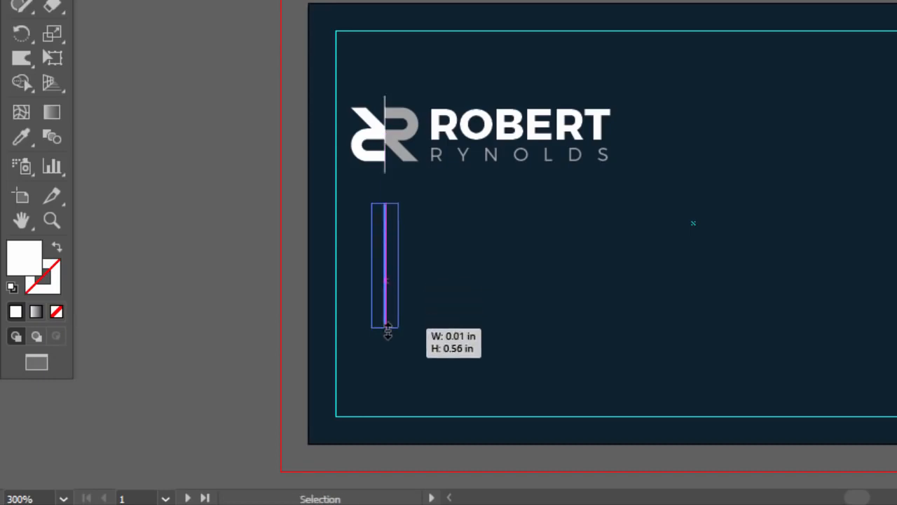
click(240, 302)
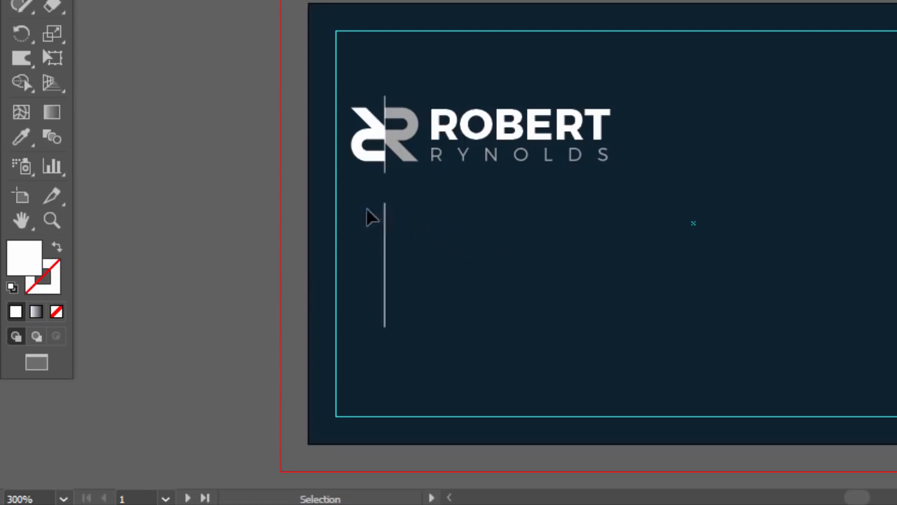
Step: Add a TEL text label below the logo and set it to Montserrat Light
click(479, 167)
click(250, 168)
click(23, 186)
click(482, 473)
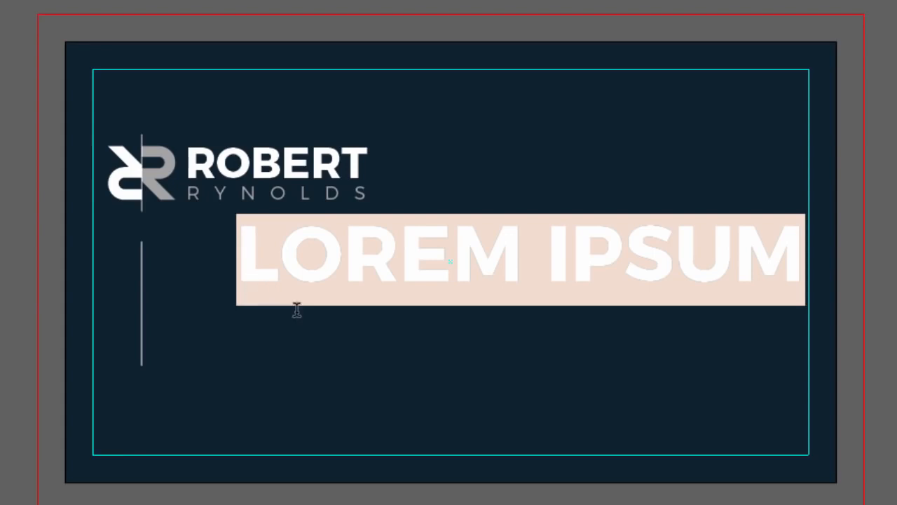
text(TEL)
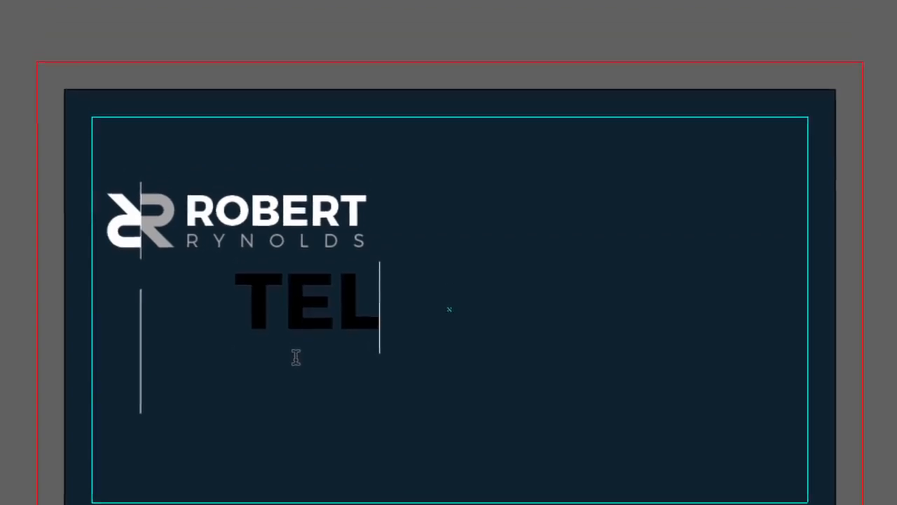
drag(371, 259, 238, 254)
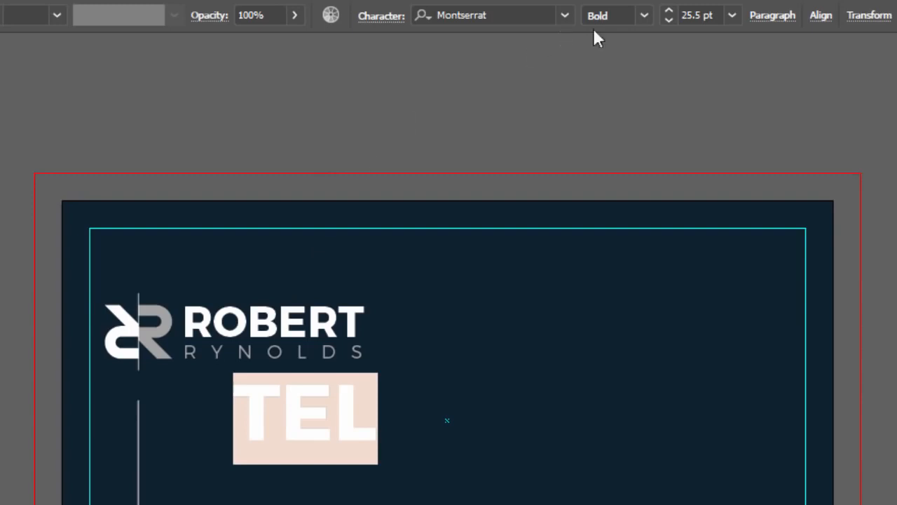
click(645, 17)
click(631, 80)
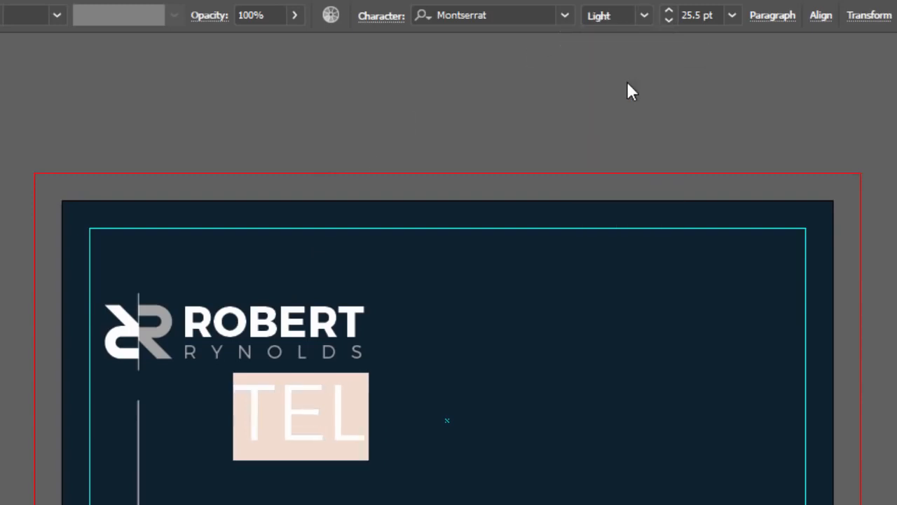
Step: Turn off all caps so it reads Tel, scale it down and make it white
click(382, 17)
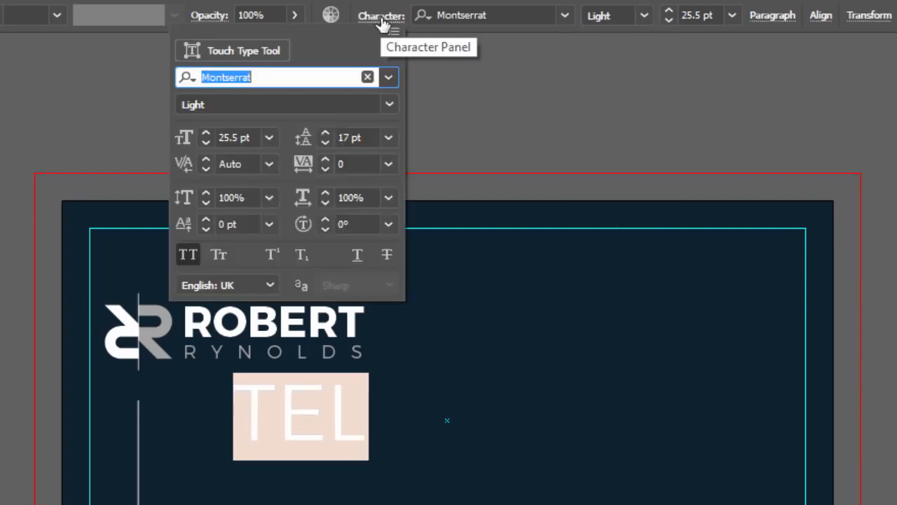
click(184, 259)
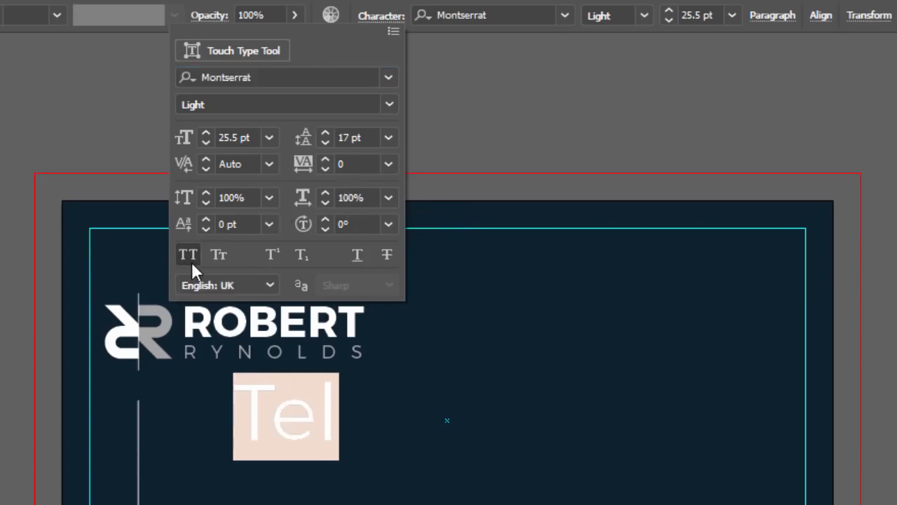
key(Escape)
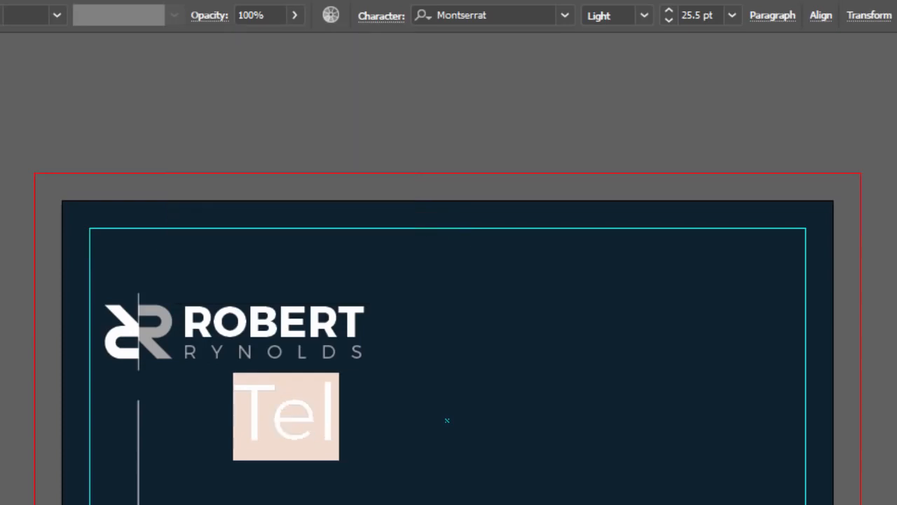
key(Escape)
drag(339, 376, 270, 431)
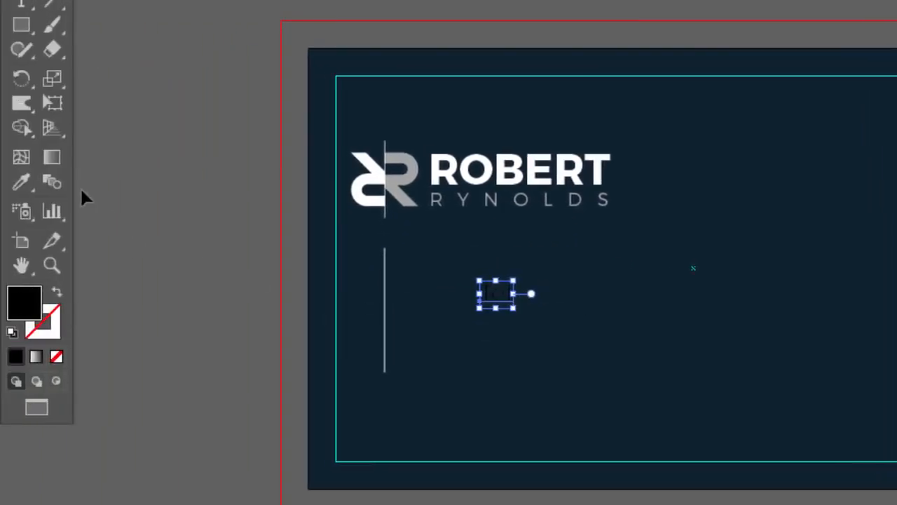
click(359, 183)
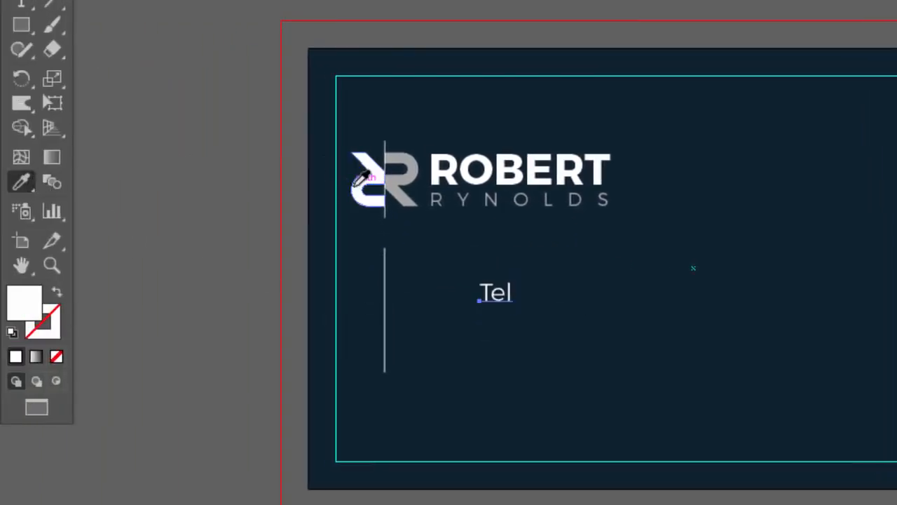
key(v)
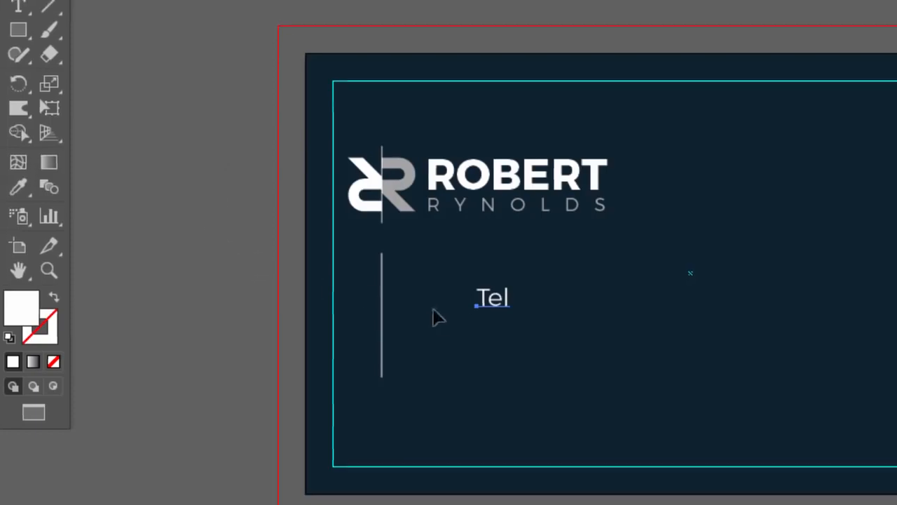
Step: Try a 14 pt font size for Tel, then settle on 8 pt
click(495, 298)
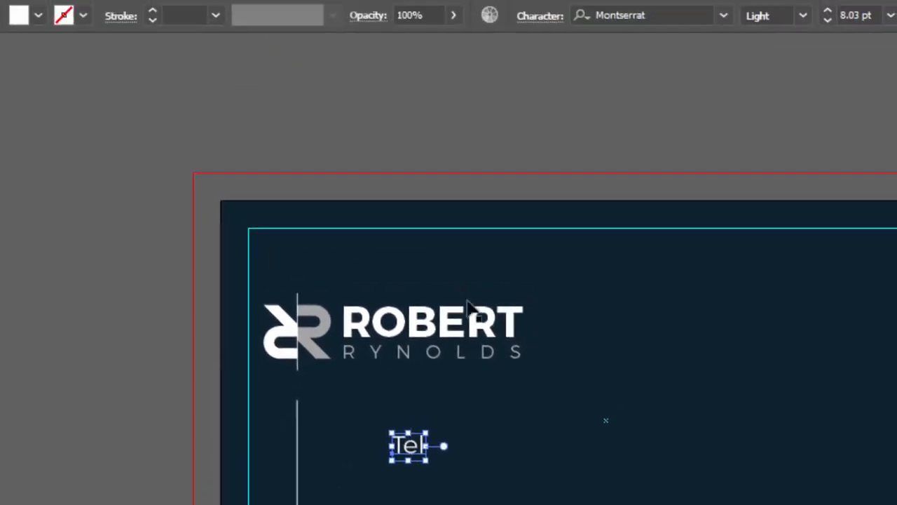
click(534, 18)
click(394, 137)
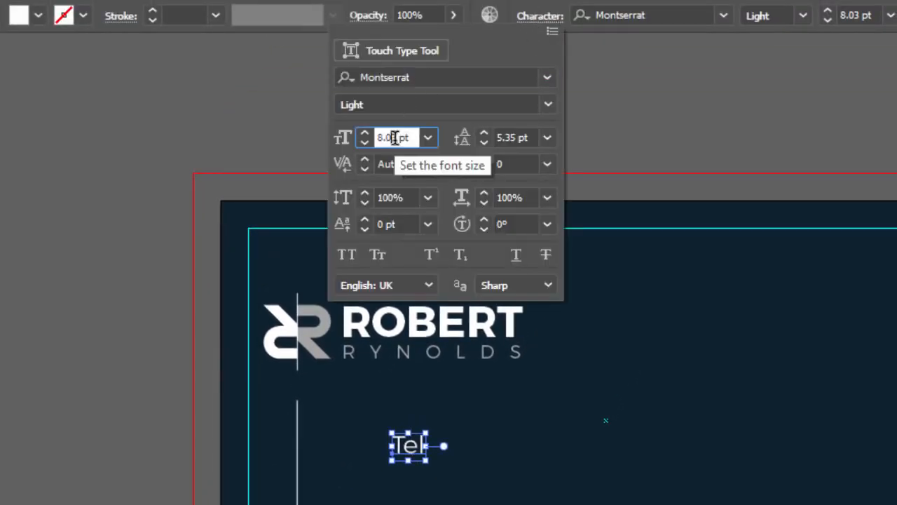
click(428, 137)
click(452, 343)
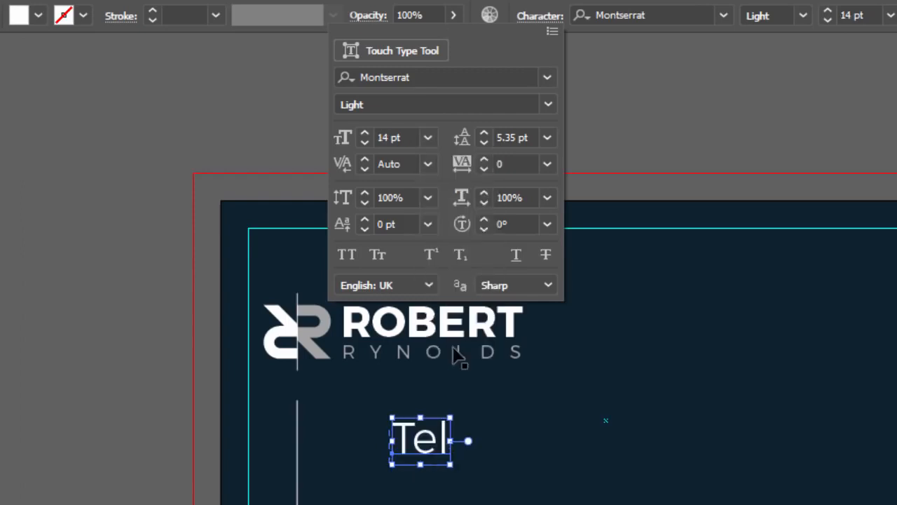
click(424, 140)
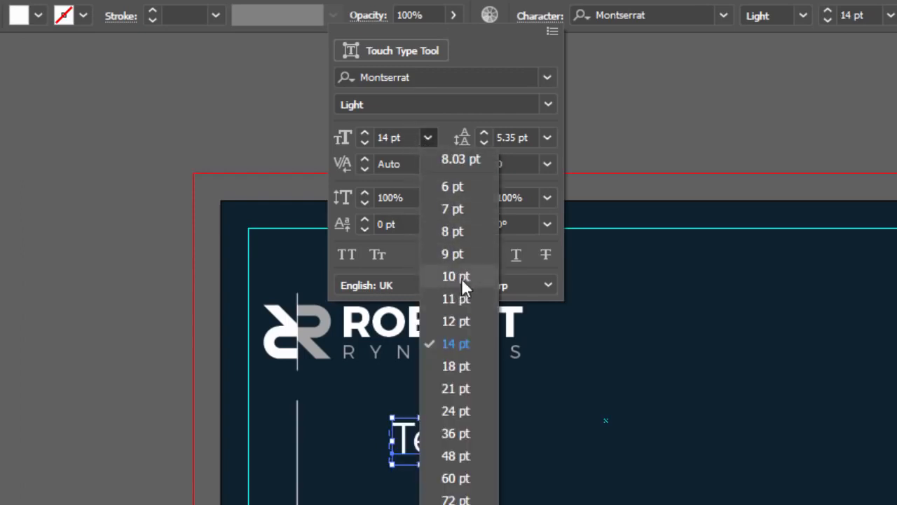
click(404, 203)
Step: Move the Tel label up and left and add a colon after 'Tel'
click(332, 360)
drag(366, 374, 324, 353)
key(t)
click(341, 354)
text(:)
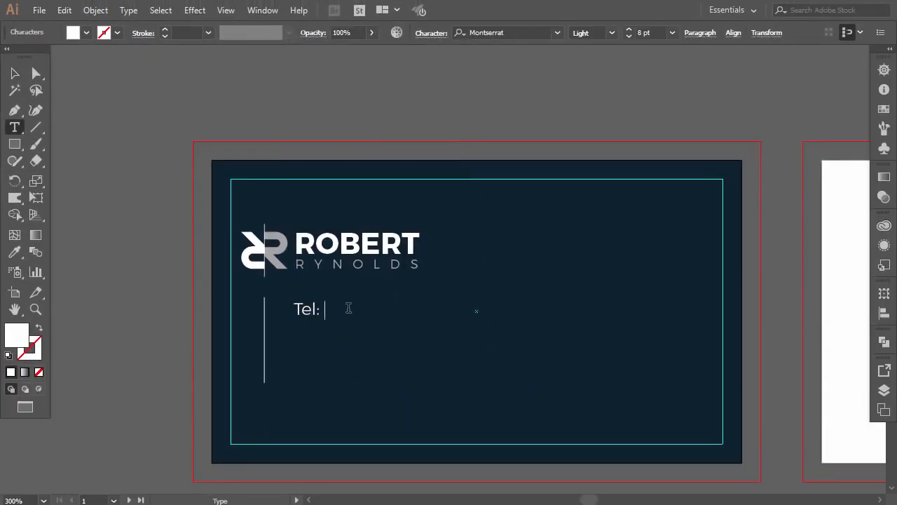
Step: Duplicate the Tel line twice below it, retyping the copies as the Email address and Web address lines
click(14, 73)
drag(359, 315, 359, 340)
key(t)
drag(289, 333, 522, 333)
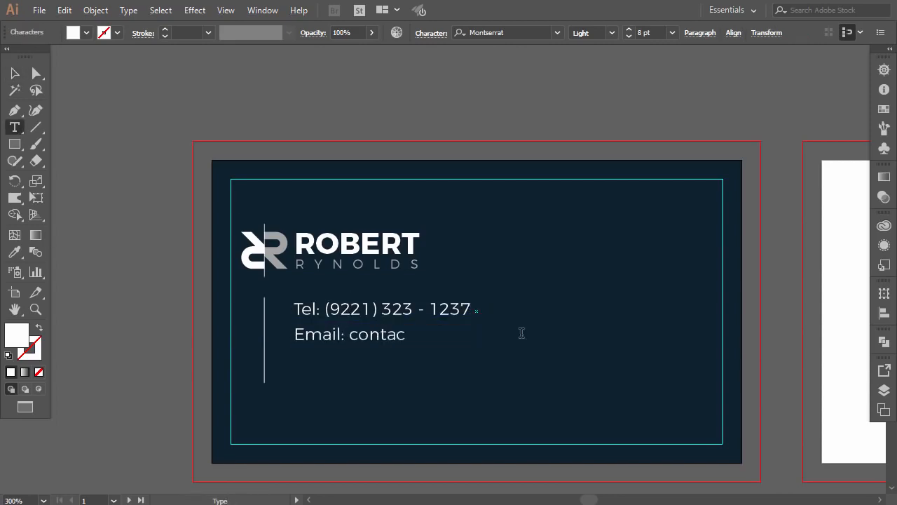
click(14, 72)
drag(343, 333, 343, 356)
key(t)
triple_click(354, 359)
text(Web)
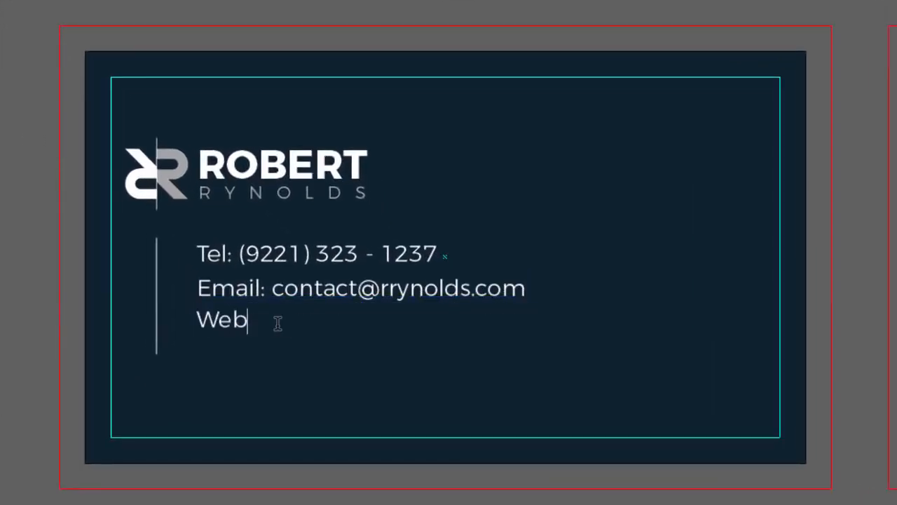
text(: rrynolds.com)
key(Escape)
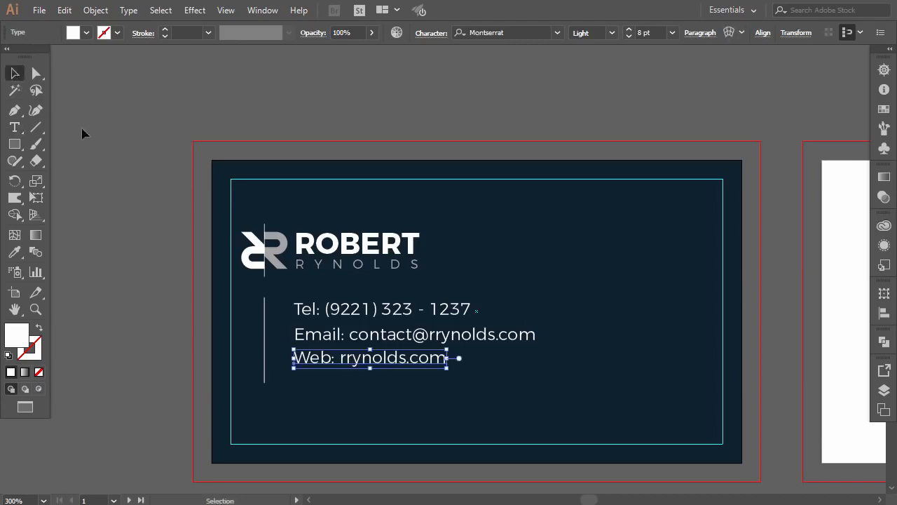
Step: Distribute the Tel, Email and Web lines evenly using the Align options
shift+click(363, 334)
shift+click(370, 311)
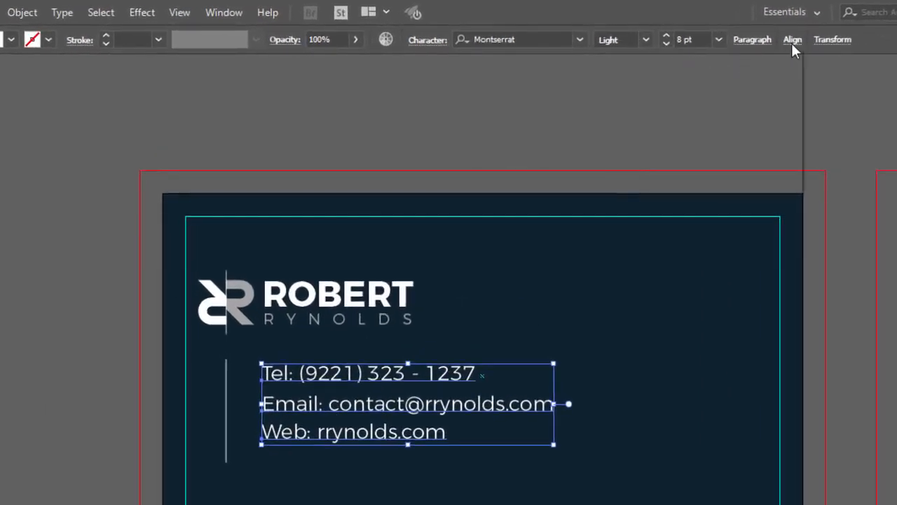
click(793, 41)
click(617, 110)
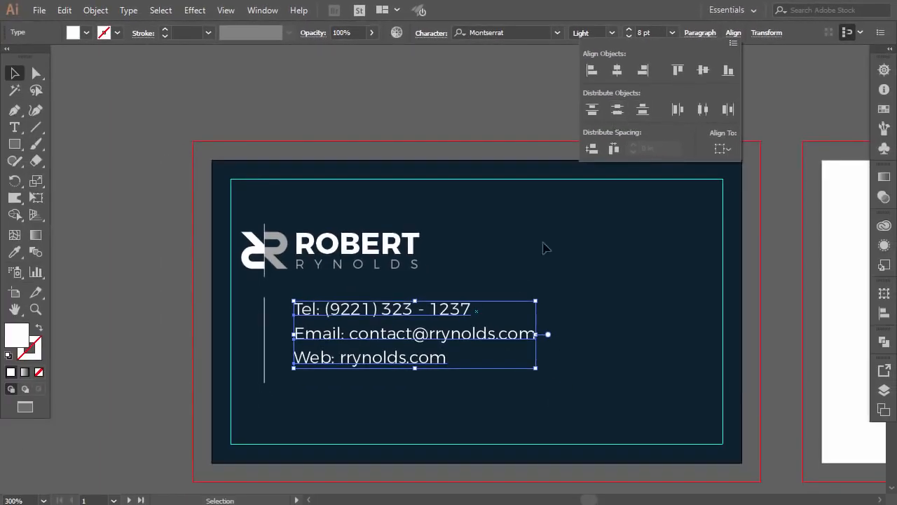
drag(475, 307, 330, 327)
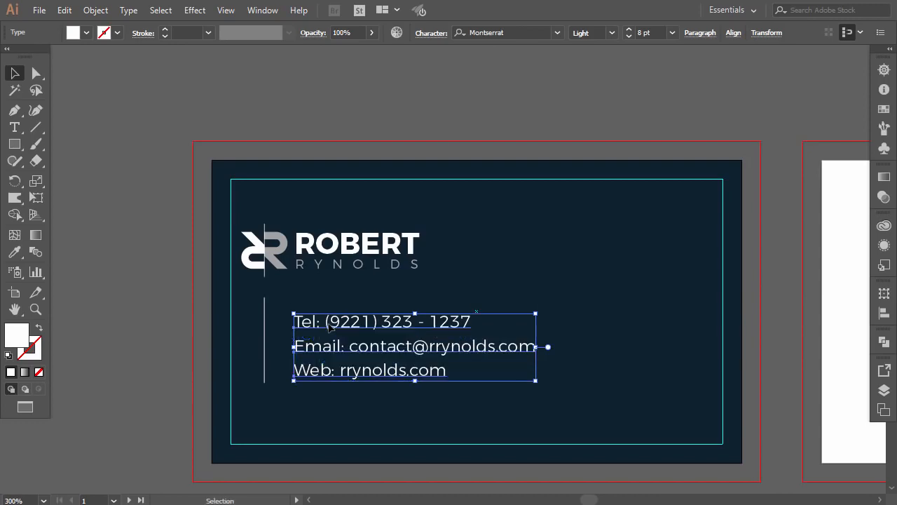
Step: Move the vertical divider line down and shorten it from its bottom end
click(281, 315)
drag(265, 322, 264, 335)
click(278, 365)
click(264, 387)
drag(265, 401, 264, 377)
click(246, 295)
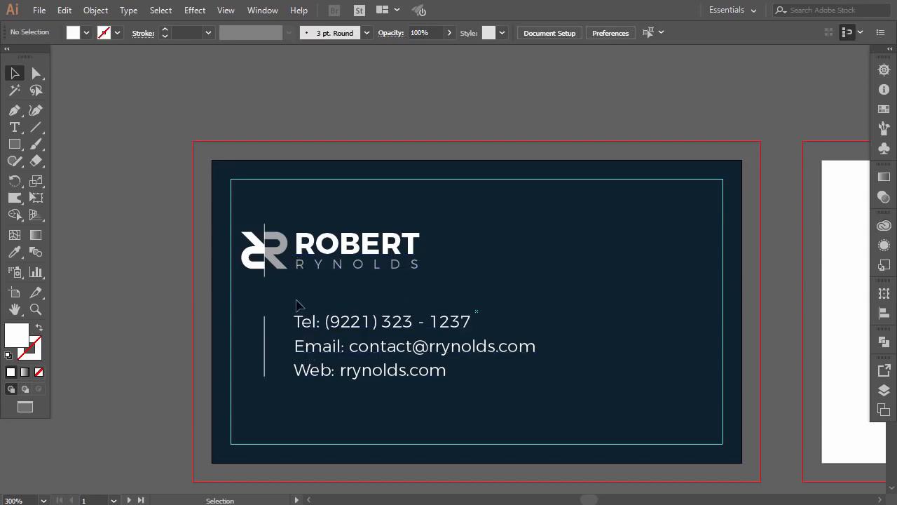
Step: Shift the three contact lines slightly right and show the rulers
click(306, 321)
shift+click(314, 347)
shift+click(315, 370)
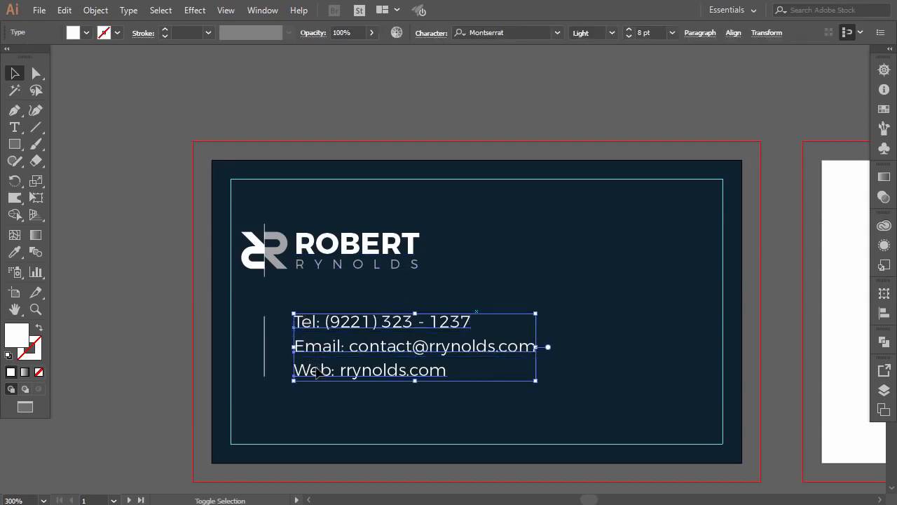
drag(325, 369, 329, 369)
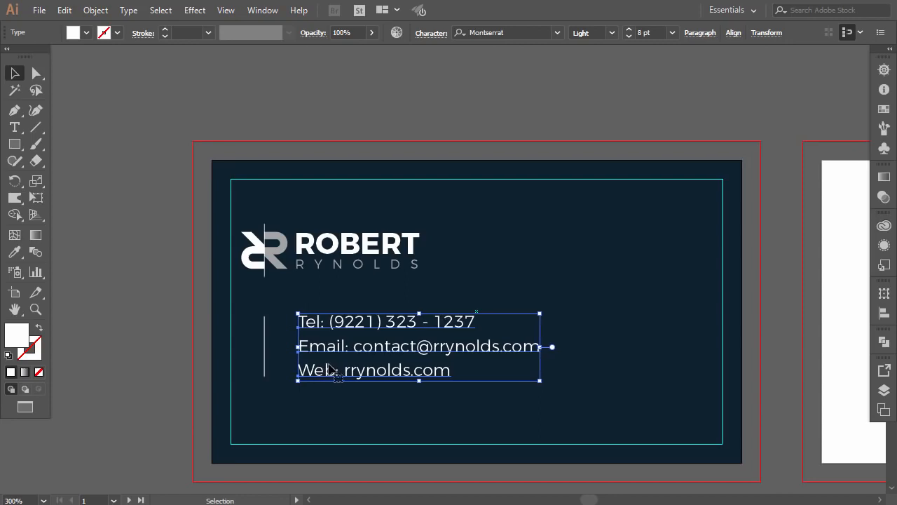
click(139, 325)
key(ctrl+r)
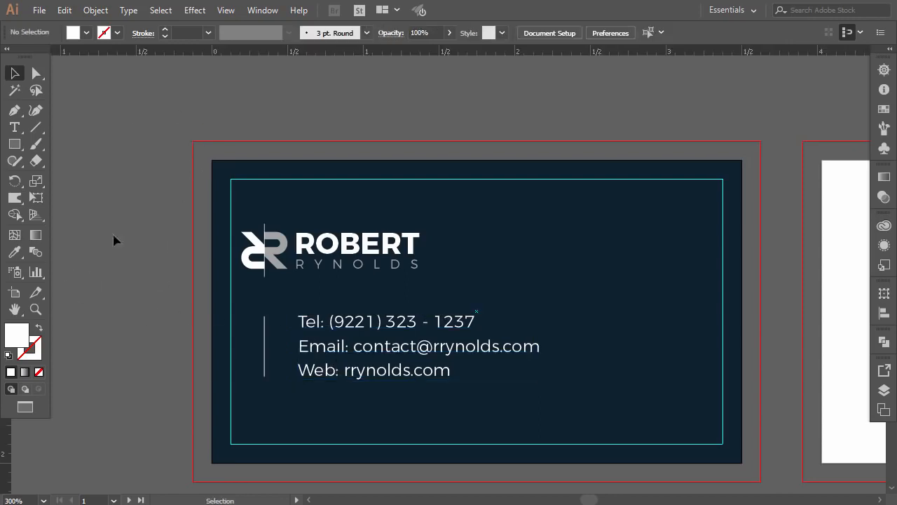
Step: Add a vertical guide at the text's left edge and snap the Tel, Email and Web lines to it
drag(175, 54, 297, 278)
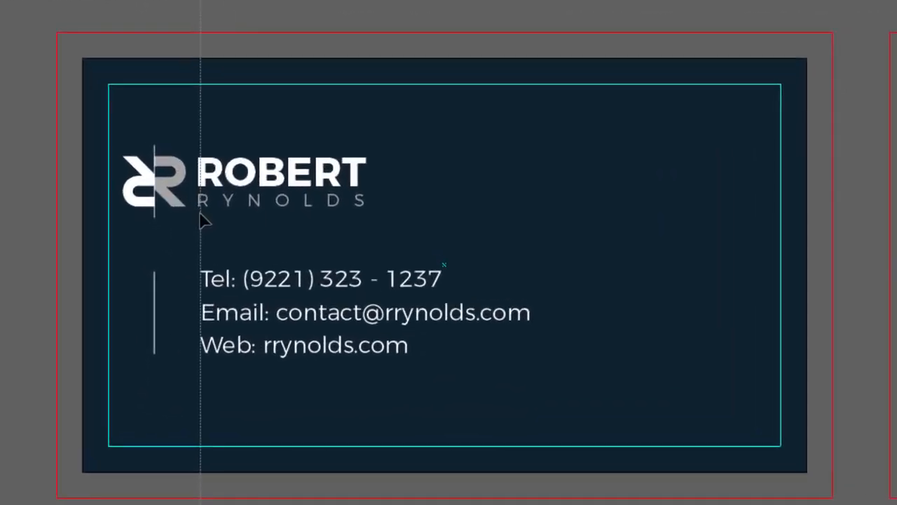
drag(201, 221, 198, 222)
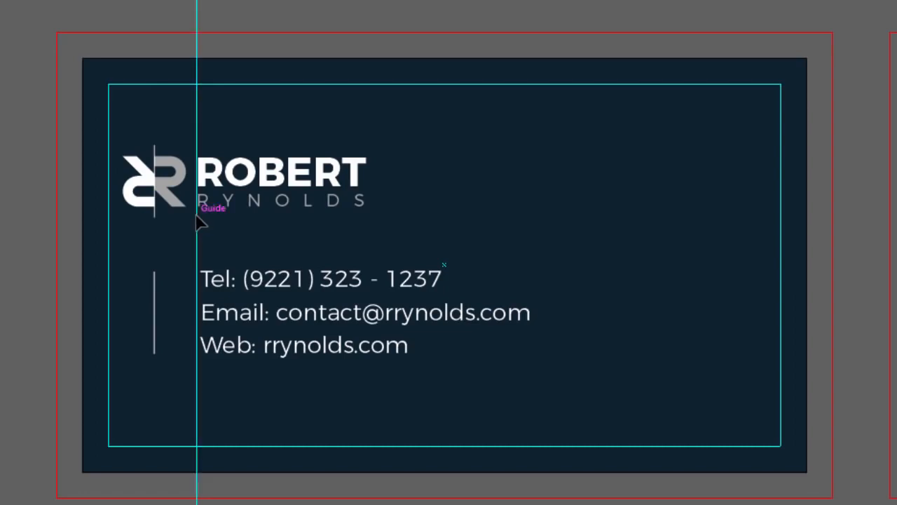
click(255, 281)
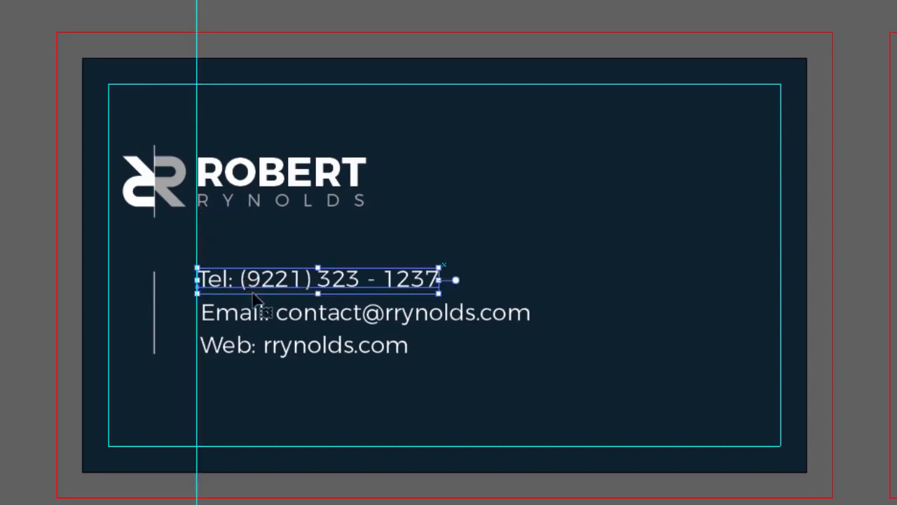
drag(242, 315, 237, 315)
drag(239, 359, 235, 358)
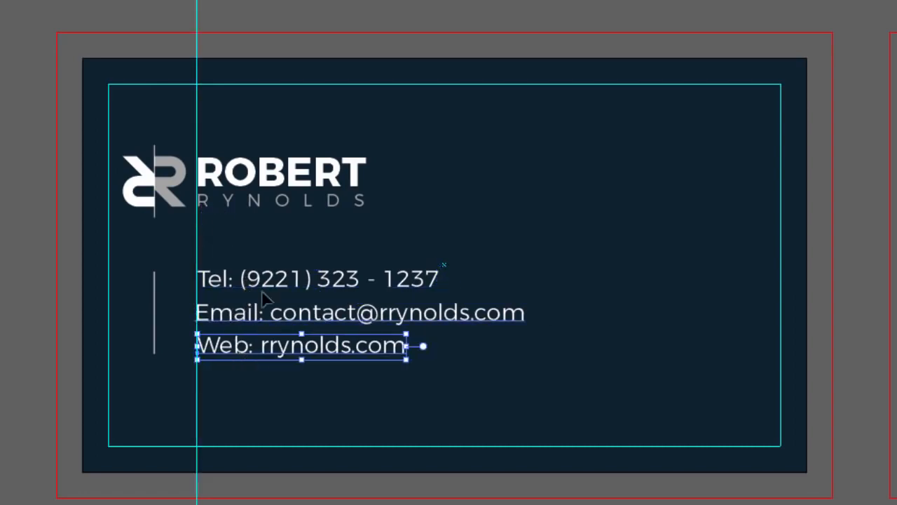
drag(255, 280, 239, 281)
click(50, 385)
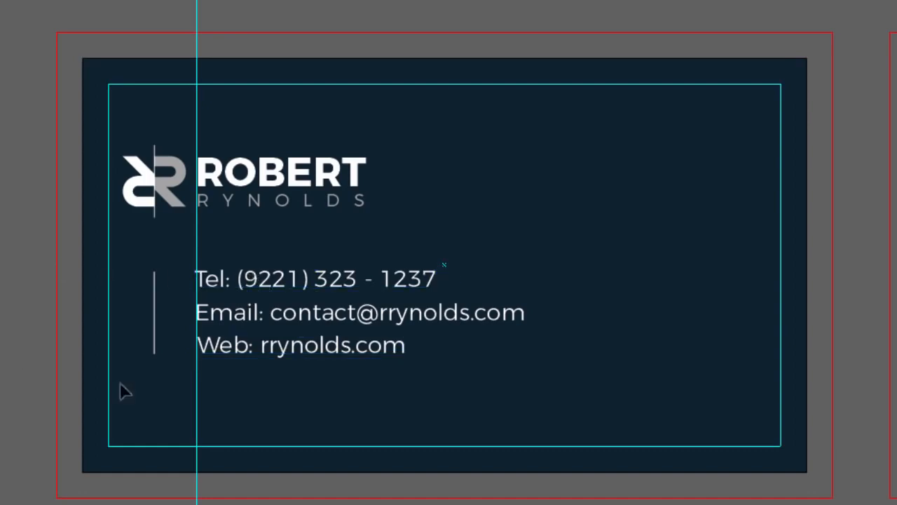
click(252, 293)
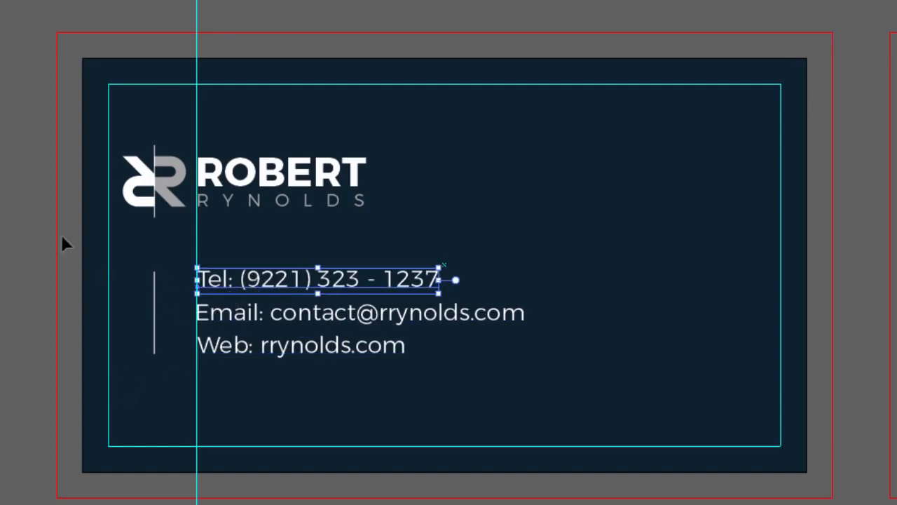
click(6, 210)
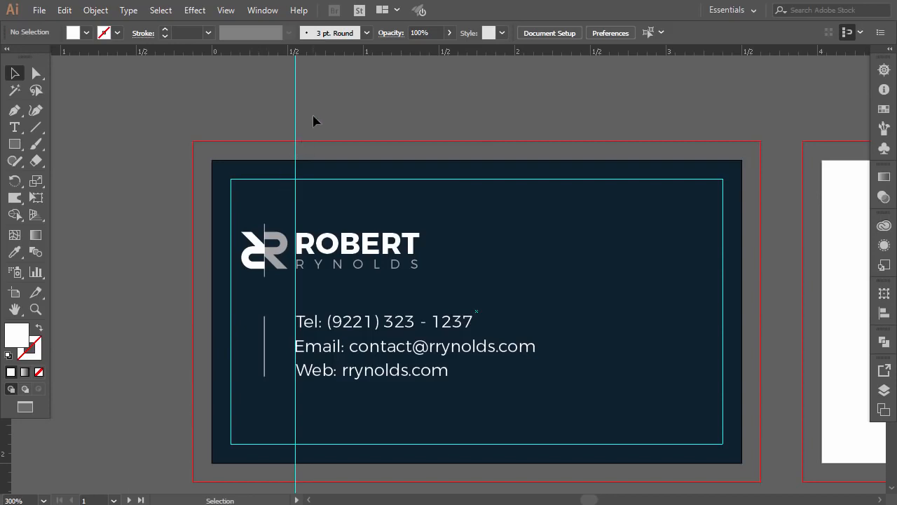
Step: Unlock the guides and delete the vertical guide
right_click(329, 103)
click(376, 232)
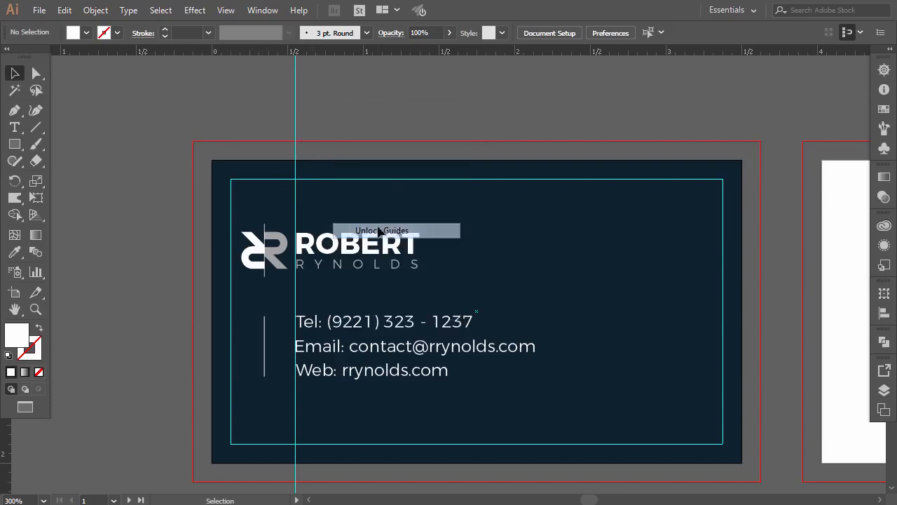
click(295, 111)
key(Delete)
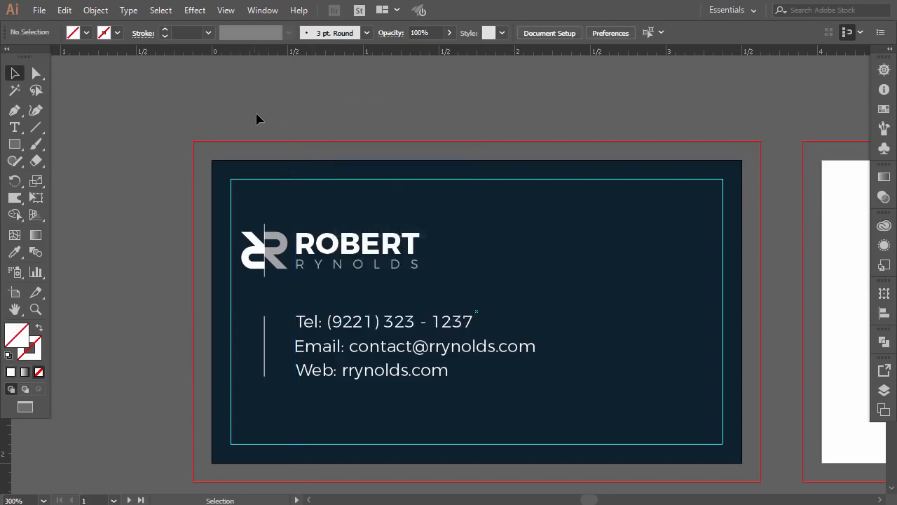
right_click(277, 107)
Step: Relock the guides and nudge the logo, divider and three contact lines down two steps
click(302, 227)
click(255, 244)
shift+click(265, 329)
shift+click(317, 321)
shift+click(327, 345)
shift+click(324, 370)
key(Down)
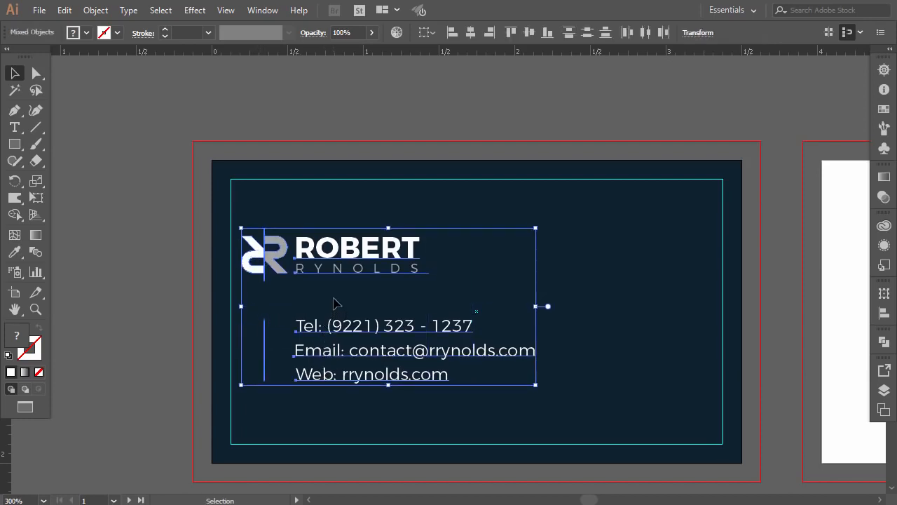
key(Down)
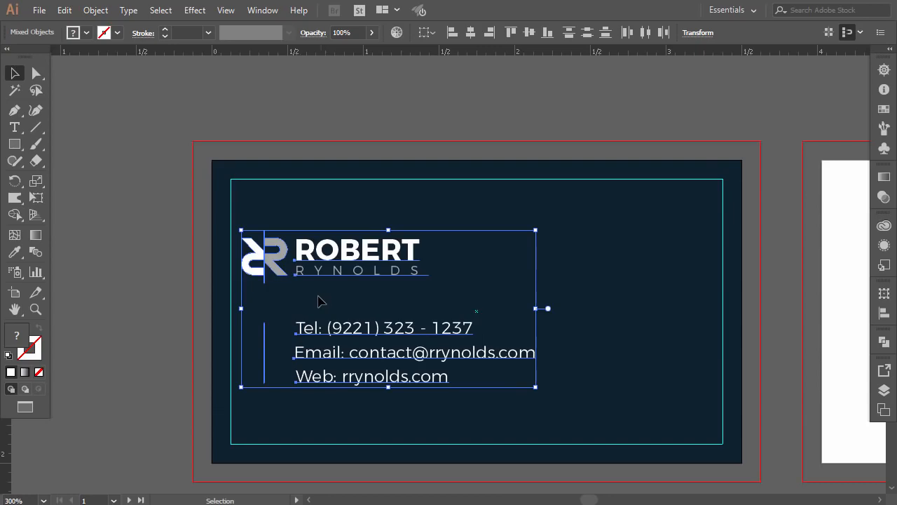
click(107, 285)
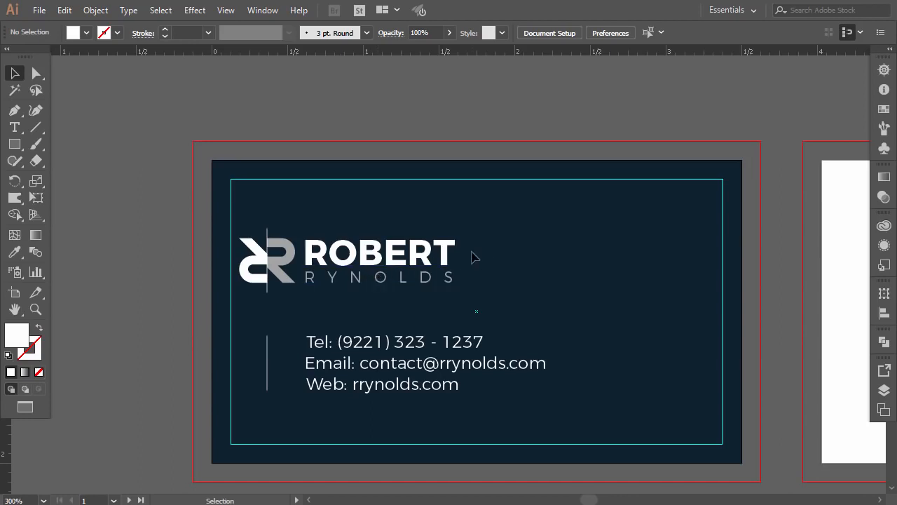
Step: Nudge the logo and contact group back up one step
click(432, 267)
key(Up)
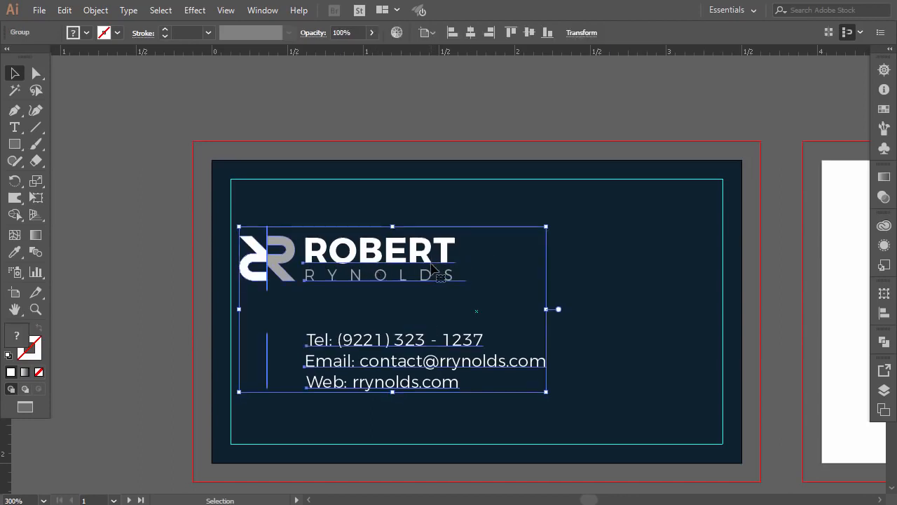
click(378, 117)
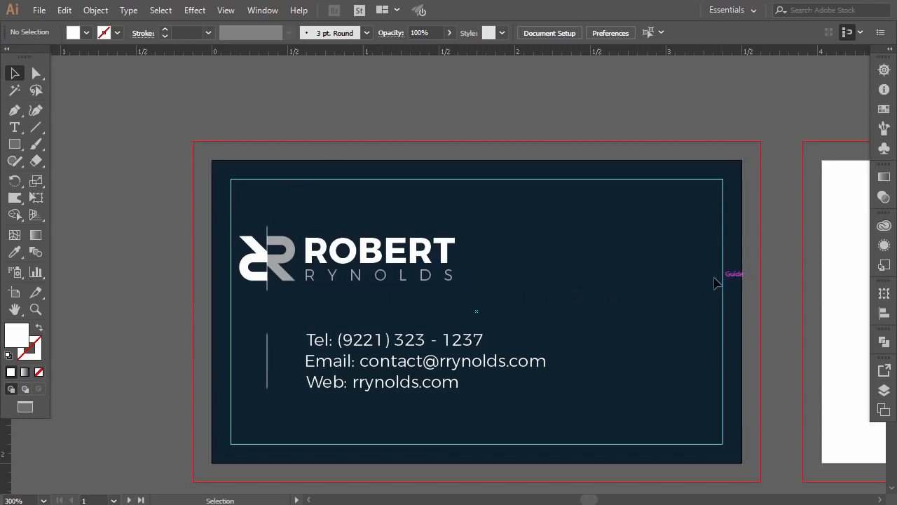
click(15, 112)
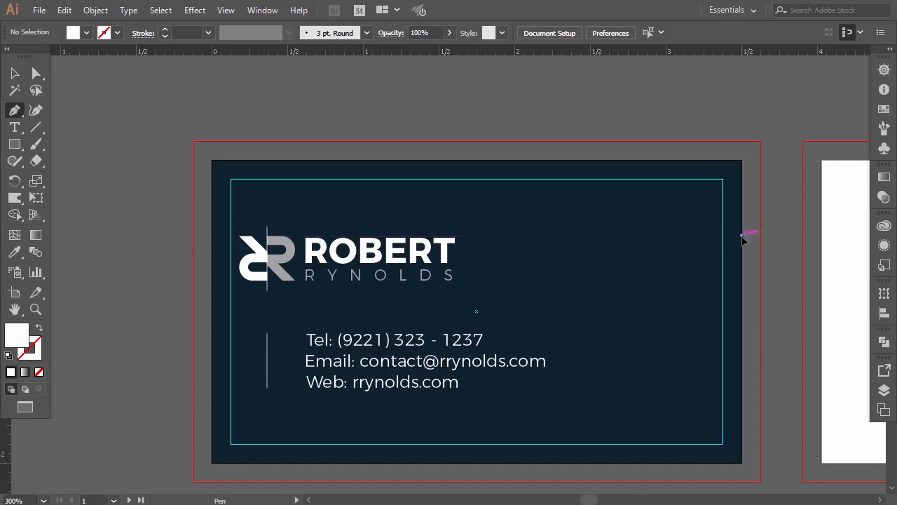
Step: Draw a horizontal line at the card's right edge with a white 0.5 pt stroke
click(742, 235)
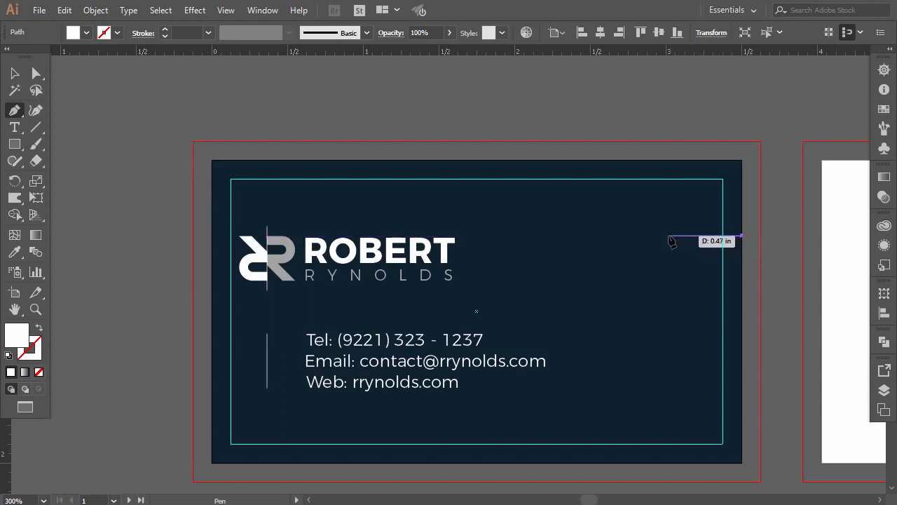
click(662, 237)
key(i)
click(38, 328)
click(15, 73)
click(404, 133)
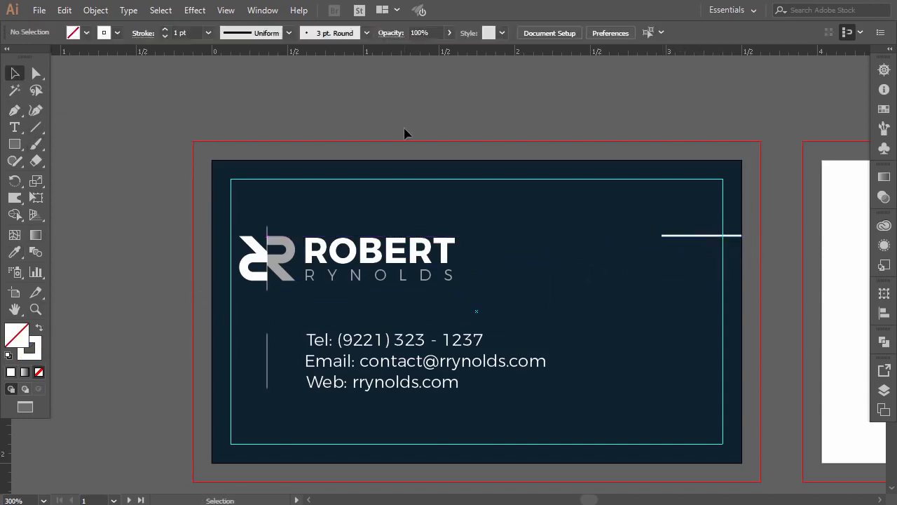
click(700, 237)
click(208, 33)
click(389, 109)
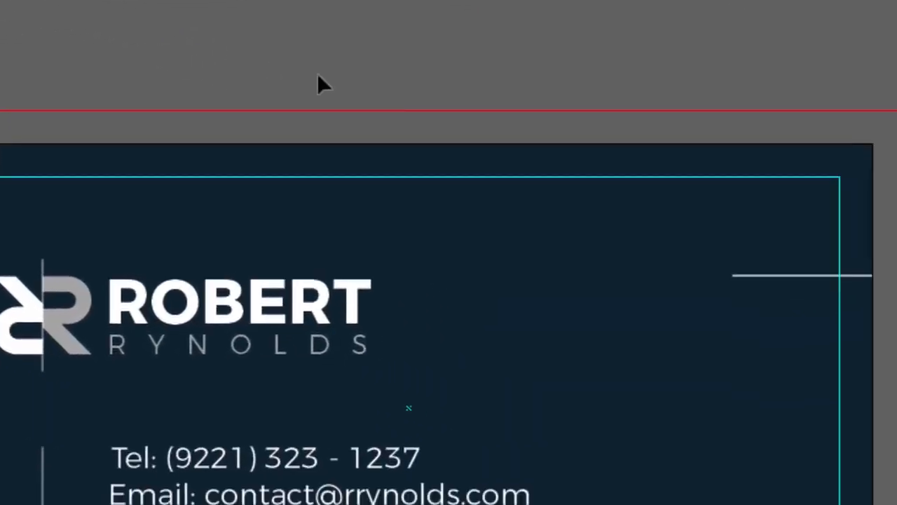
Step: Add a shorter copy below the line, then repeat the long/short pair down the card
drag(740, 141, 738, 163)
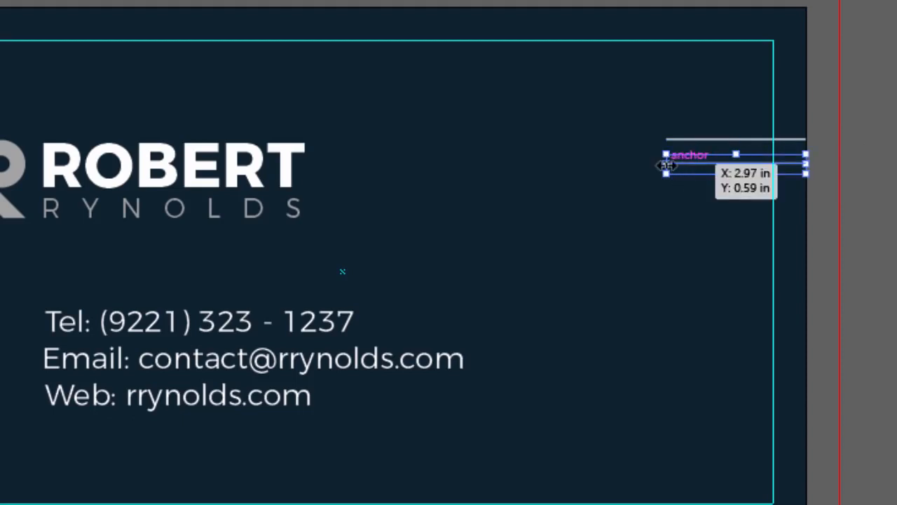
drag(667, 166, 729, 168)
click(823, 112)
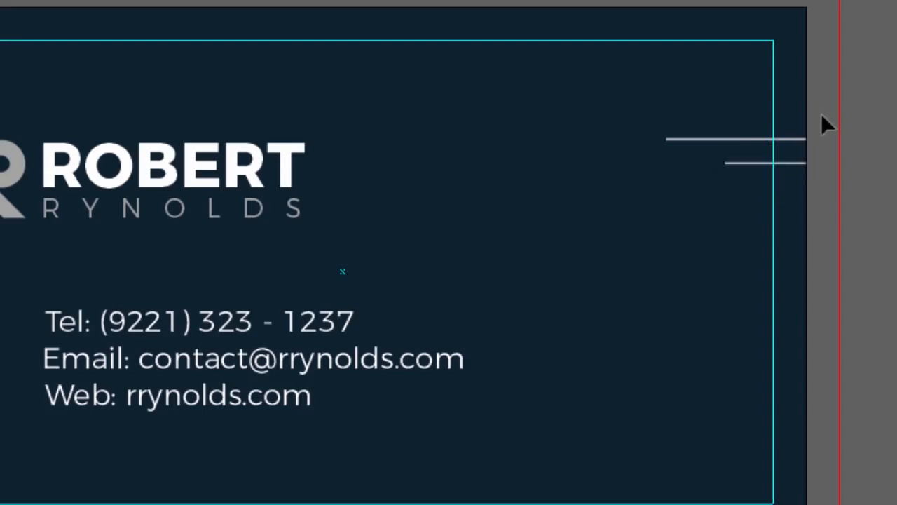
click(800, 140)
shift+click(782, 164)
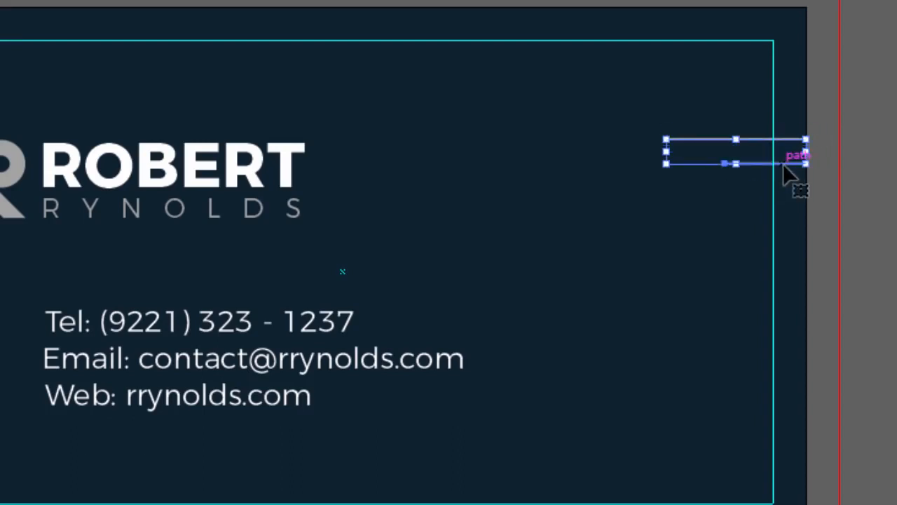
drag(786, 165, 793, 220)
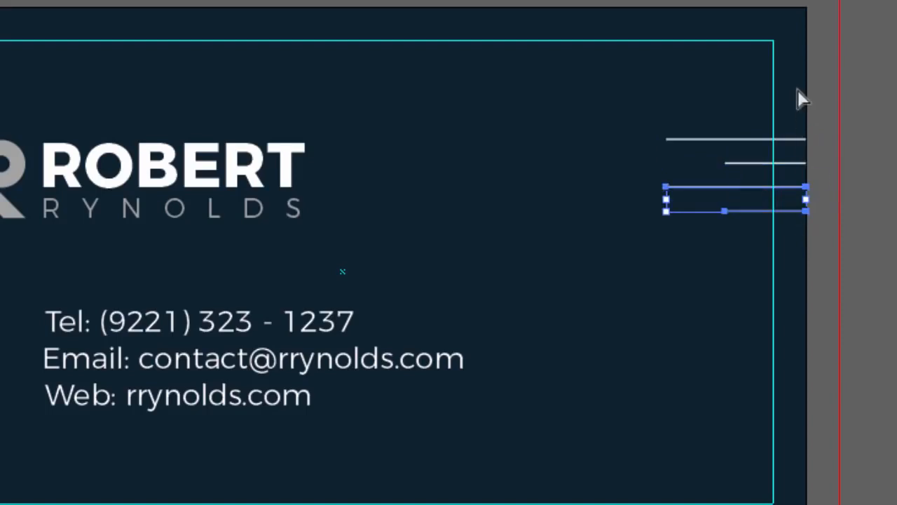
key(ctrl+d)
key(ctrl+d)
key(ctrl+d)
key(ctrl+d)
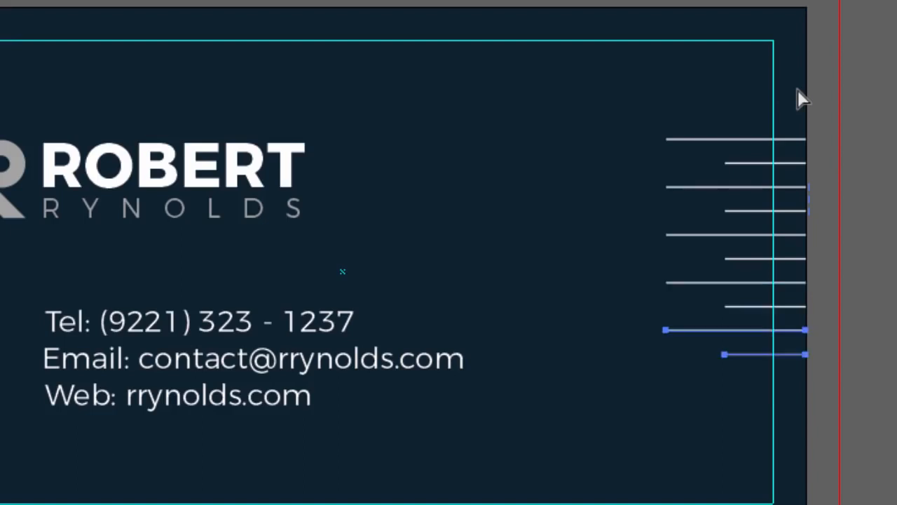
key(ctrl+d)
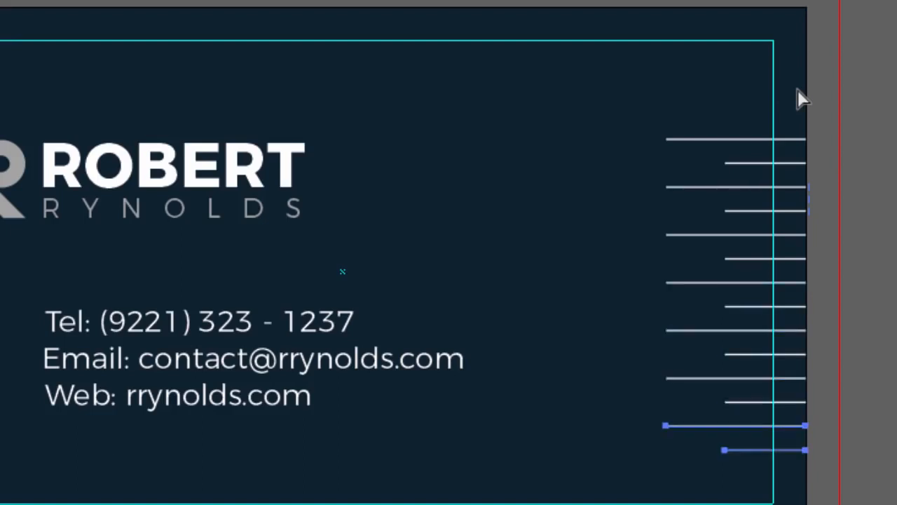
Step: Delete the extra bottom short line and select all remaining right-edge lines
click(817, 15)
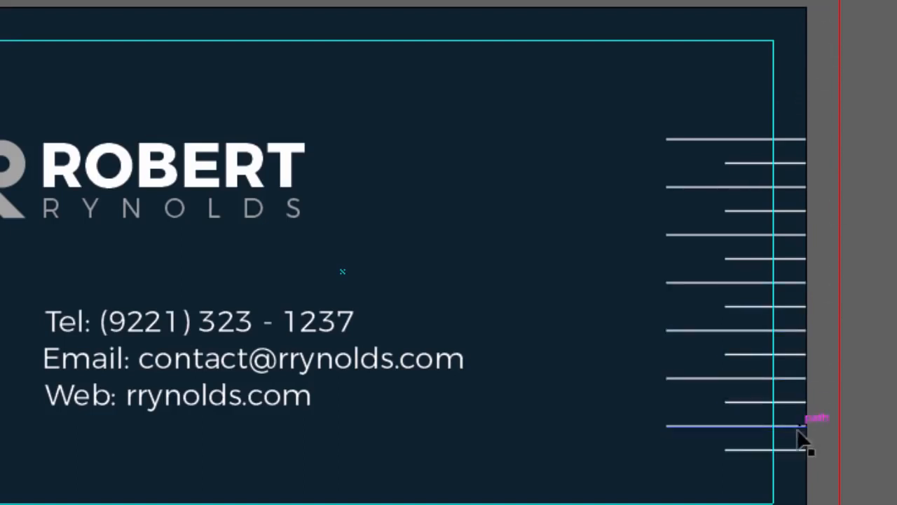
click(787, 449)
key(Delete)
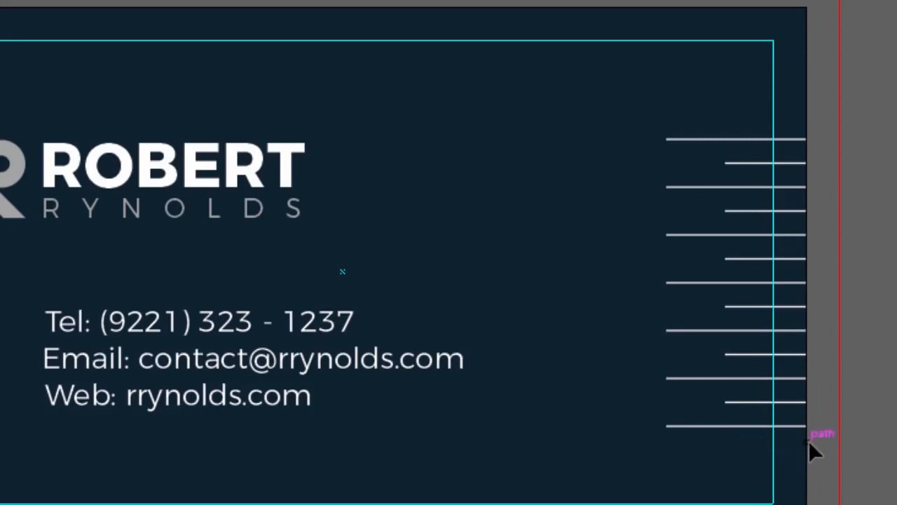
click(794, 139)
shift+click(785, 188)
shift+click(792, 210)
drag(829, 125, 796, 455)
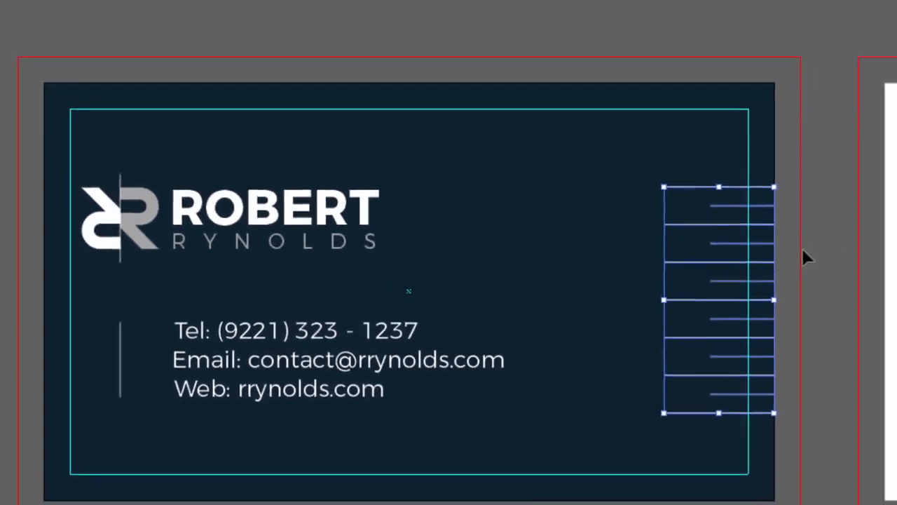
Step: Group the lines and add horizontal guides at the logo's top and contact text's bottom
key(a)
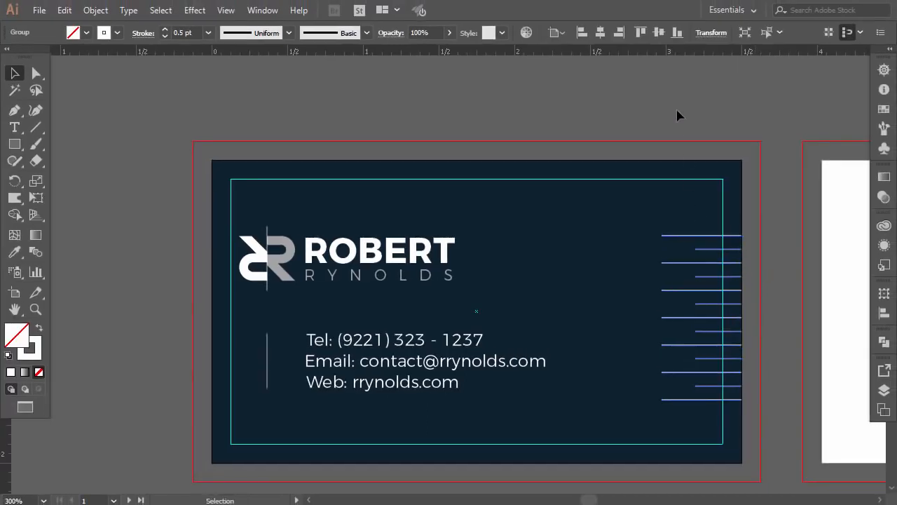
key(v)
click(656, 113)
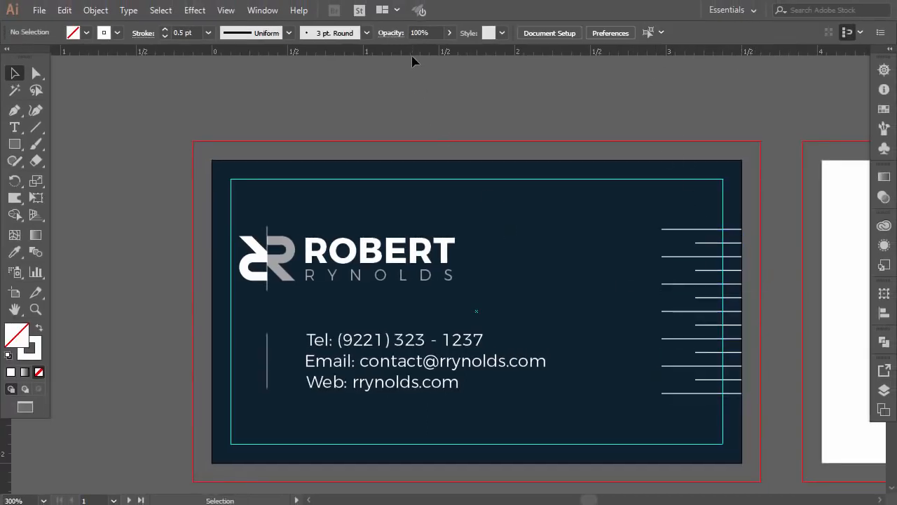
drag(412, 62, 431, 237)
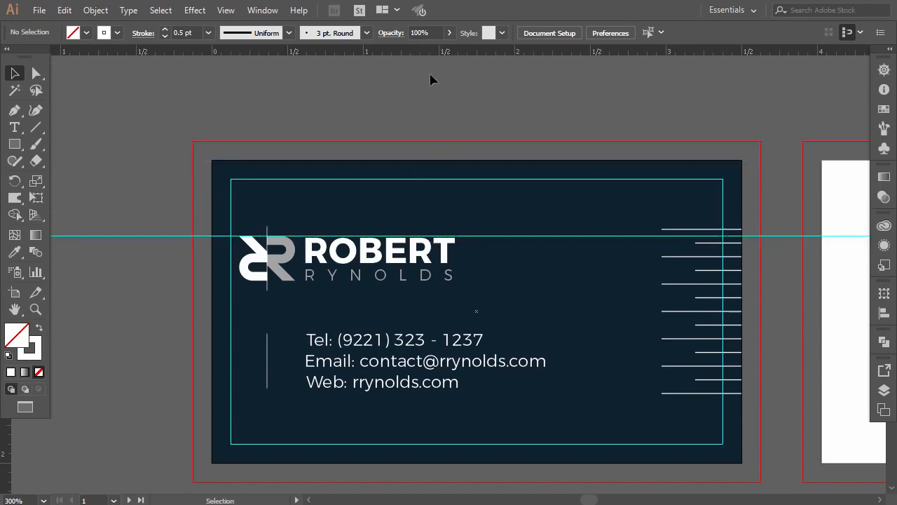
drag(420, 57, 422, 390)
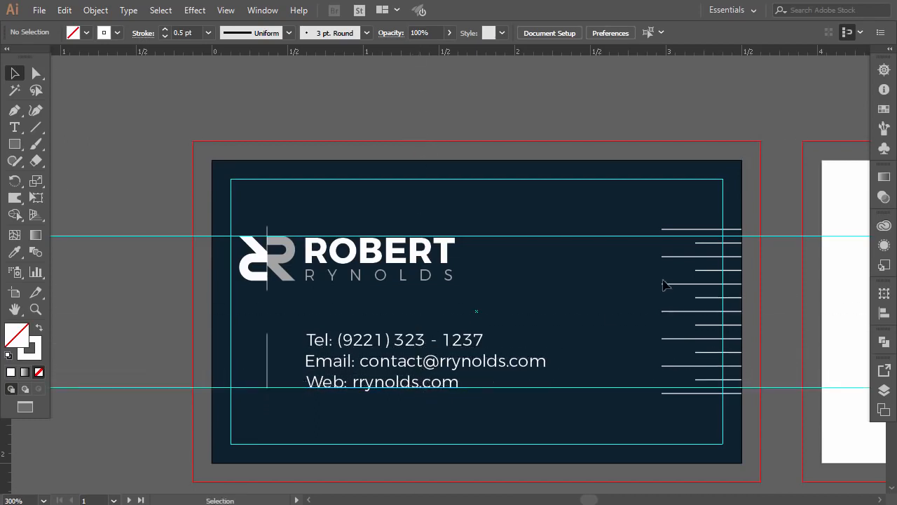
Step: Stretch the line group to fit between the two guides, then clear and relock the guides
click(699, 293)
drag(662, 313, 669, 311)
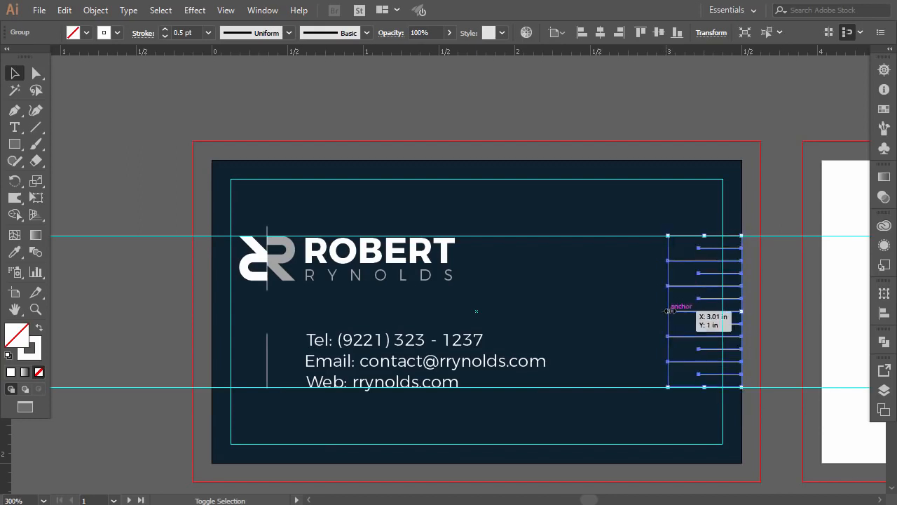
click(770, 188)
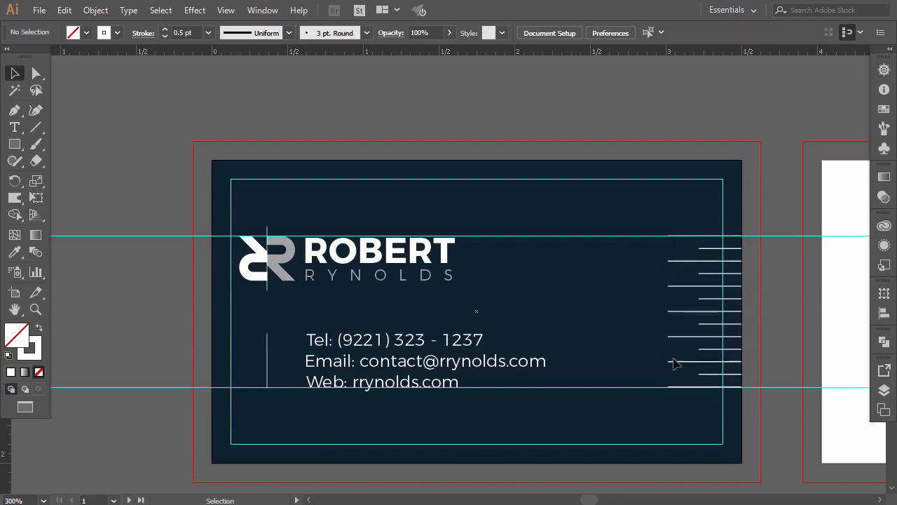
right_click(445, 106)
click(491, 232)
drag(150, 235, 127, 374)
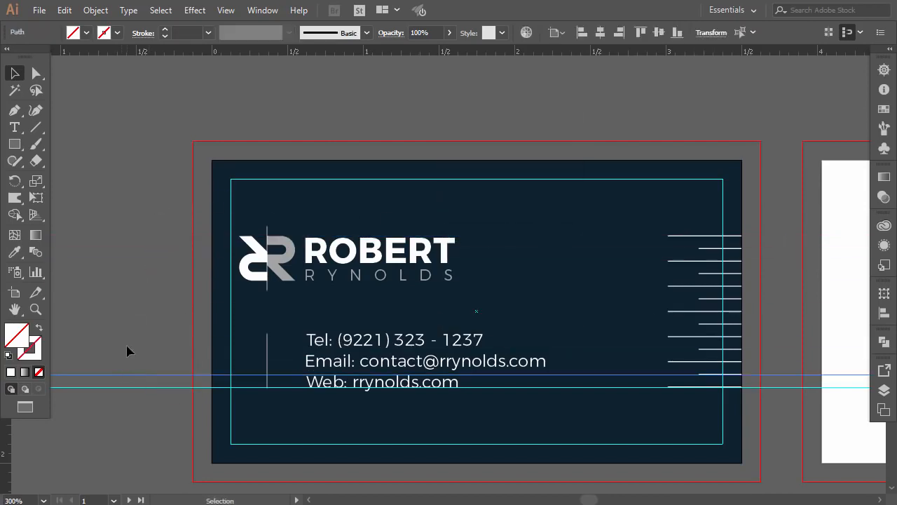
click(135, 412)
right_click(139, 162)
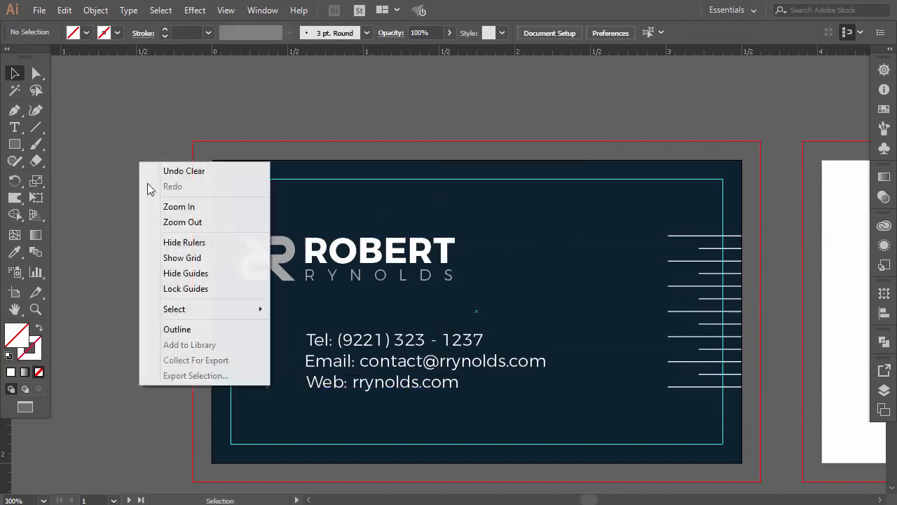
click(185, 294)
Step: Set the right-edge line group's stroke weight to 0.25 pt
scroll(737, 182, up, 1)
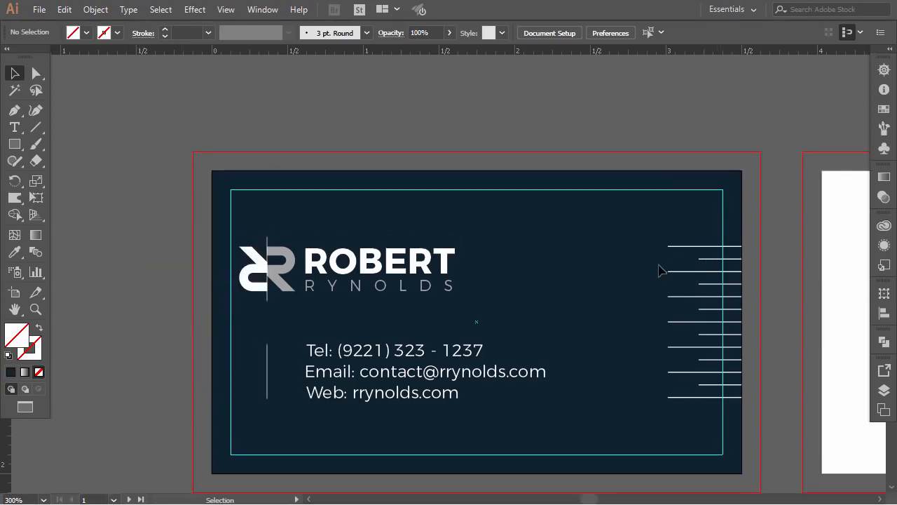
drag(690, 319, 716, 427)
click(209, 32)
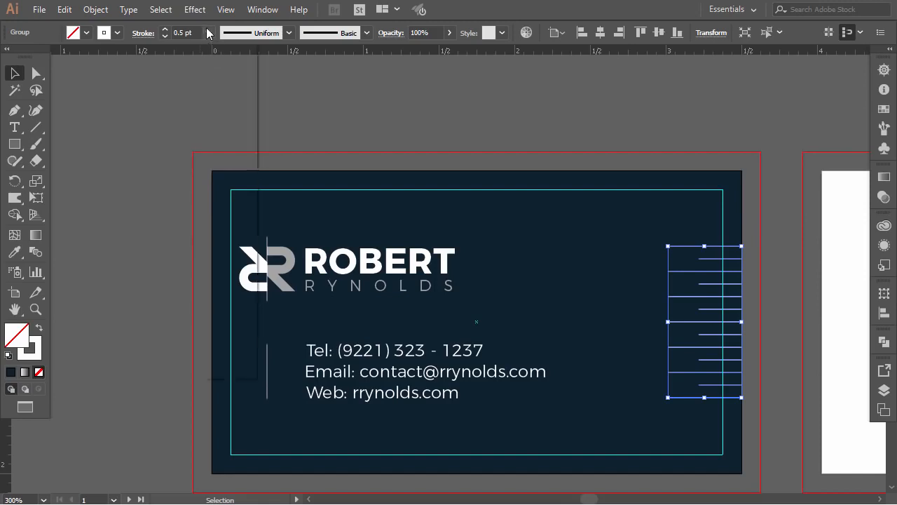
click(217, 47)
click(384, 109)
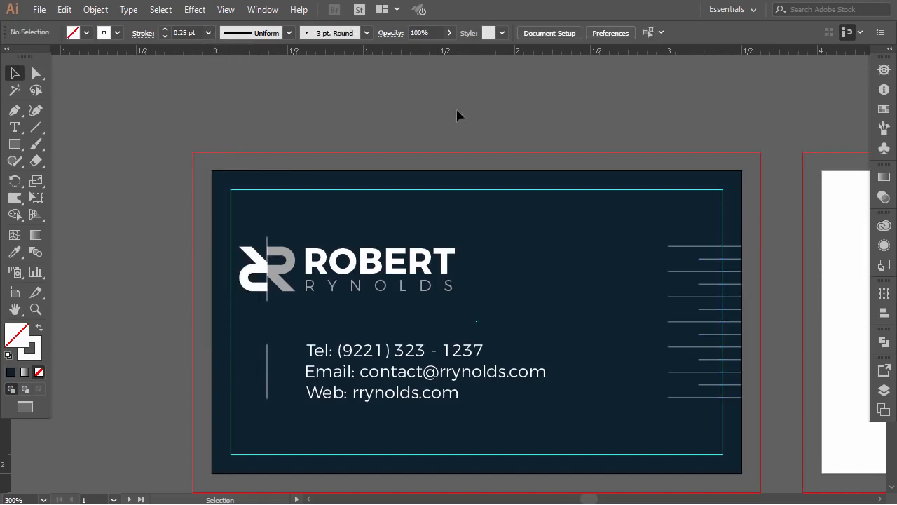
Step: Ungroup the logo and contact-text group
click(389, 365)
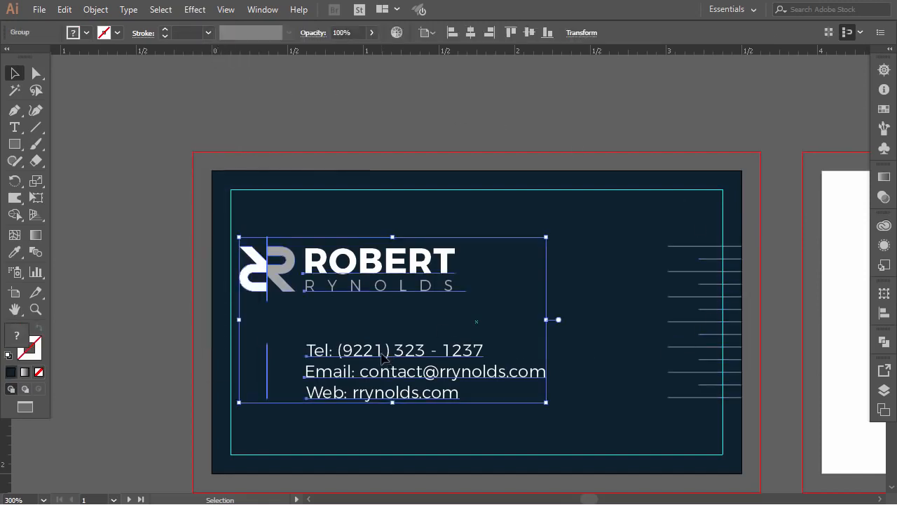
right_click(377, 360)
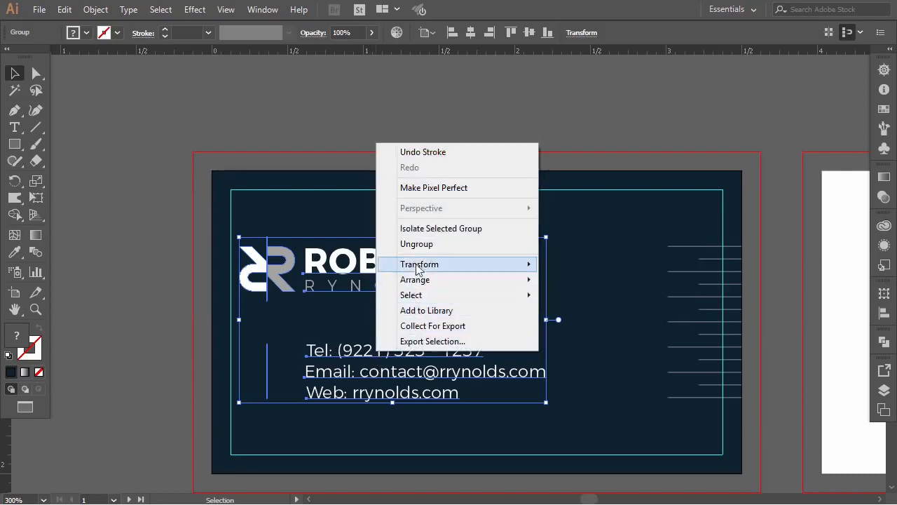
click(413, 242)
click(138, 267)
Step: Change the Tel and Email lines from Montserrat Light to Thin
click(354, 350)
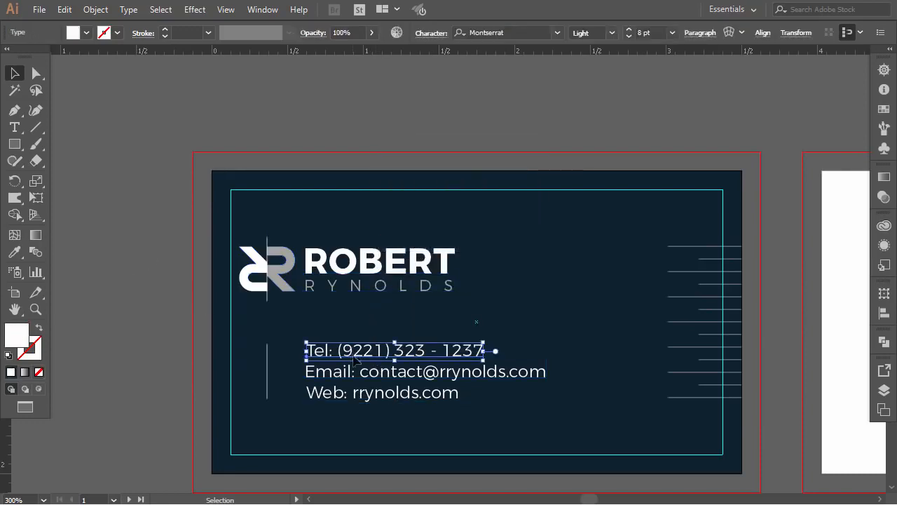
shift+click(361, 371)
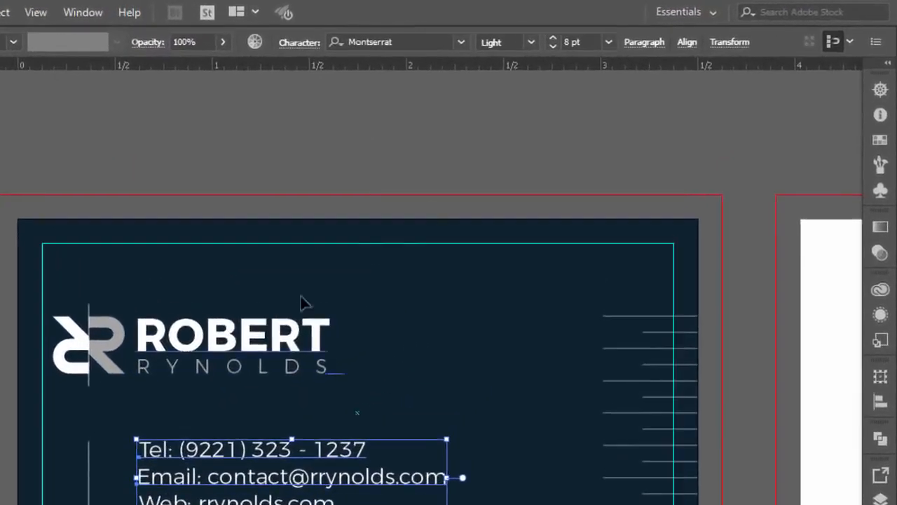
click(604, 33)
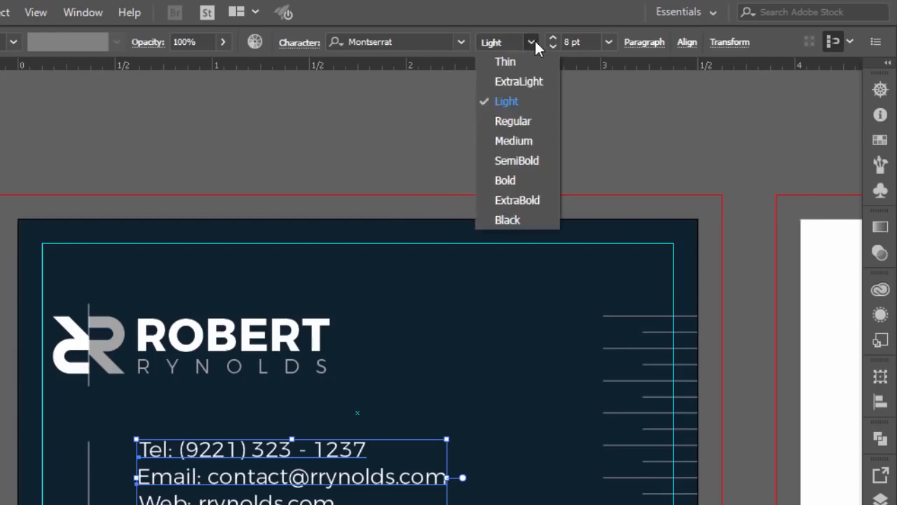
click(508, 63)
click(315, 155)
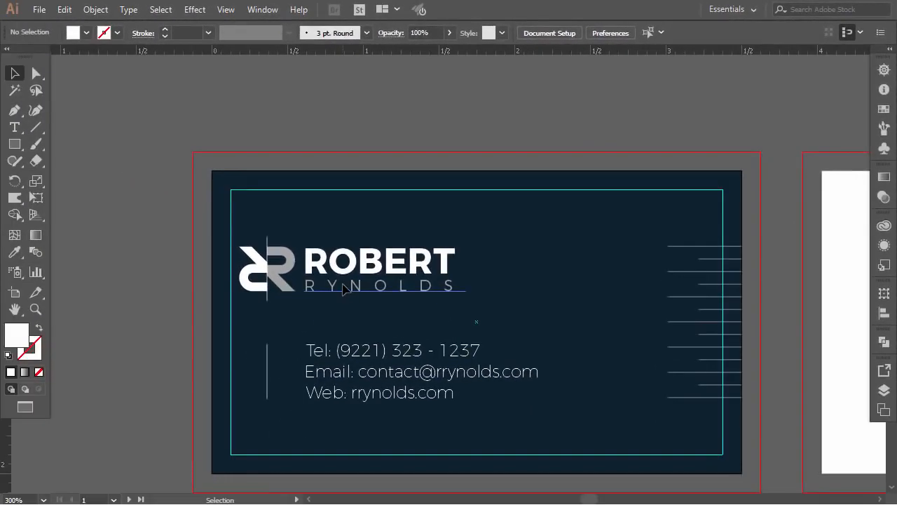
click(306, 299)
Step: Duplicate the Tel line up and to the right and retype it as 'Architect'
click(145, 315)
drag(356, 359, 477, 324)
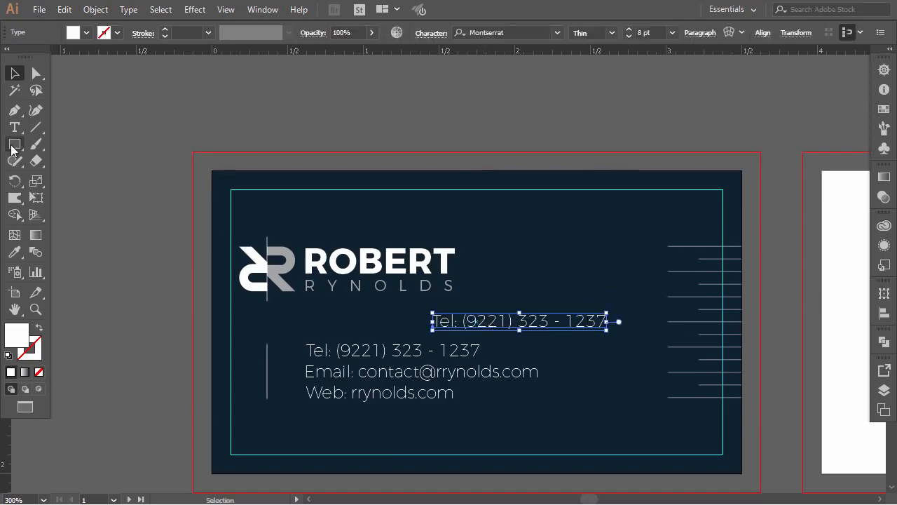
click(14, 127)
triple_click(482, 320)
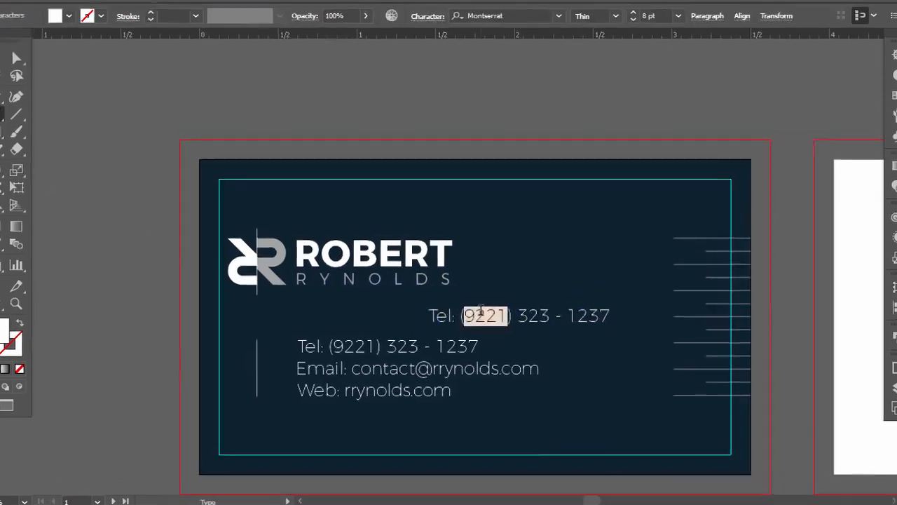
text(A)
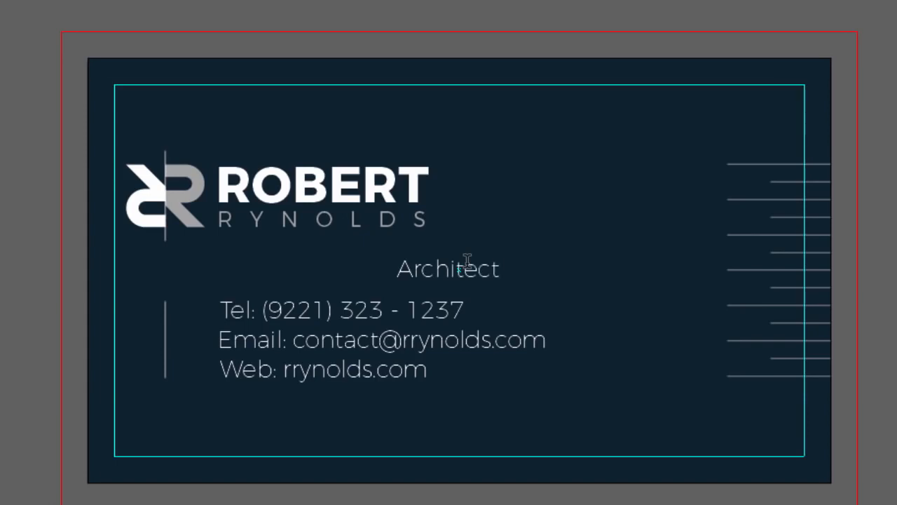
text(rchitect)
Step: Give 'Architect' tracking of 200 and Montserrat Light weight
double_click(468, 267)
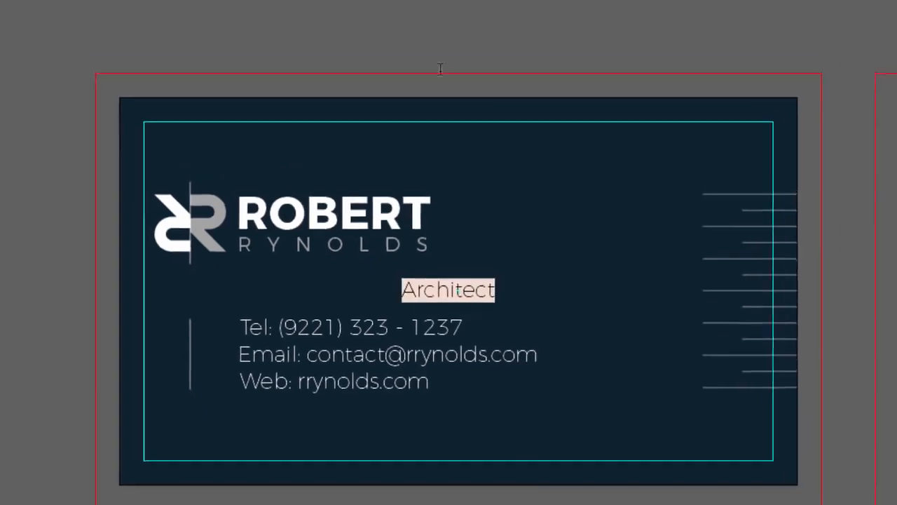
click(413, 35)
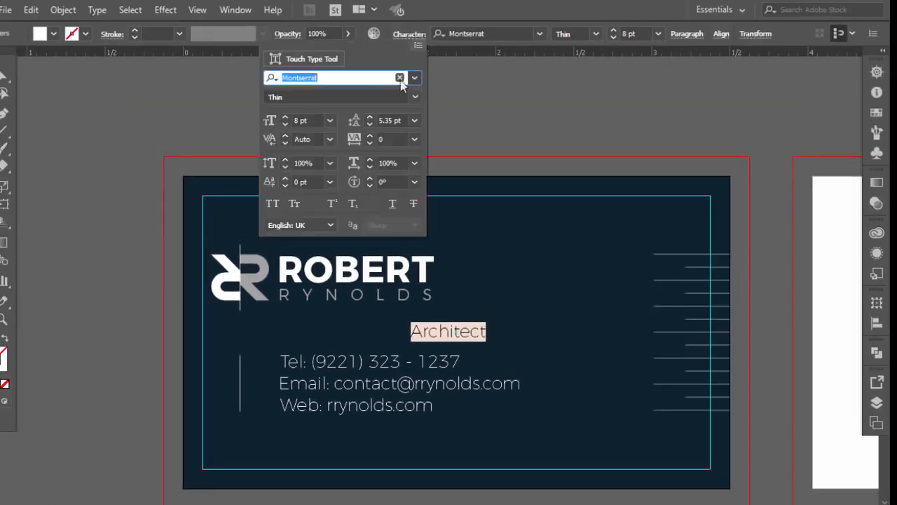
click(415, 139)
click(431, 369)
key(Escape)
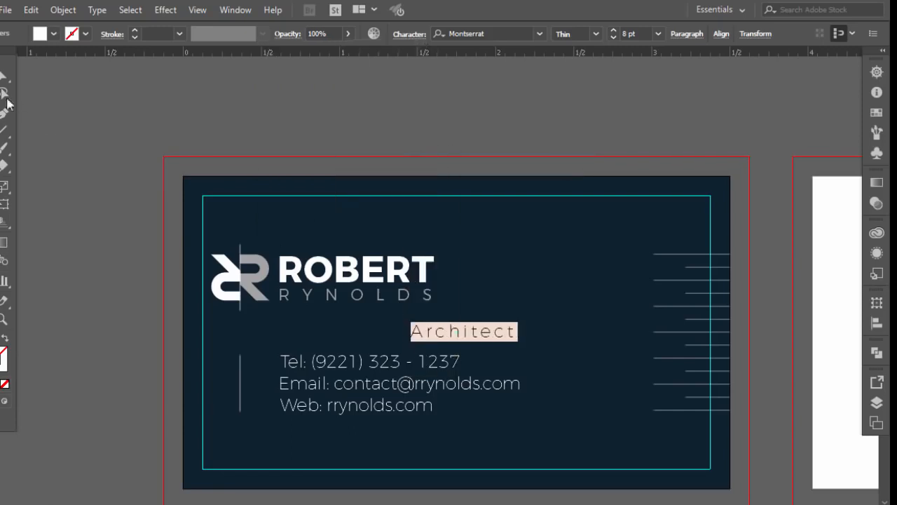
click(4, 75)
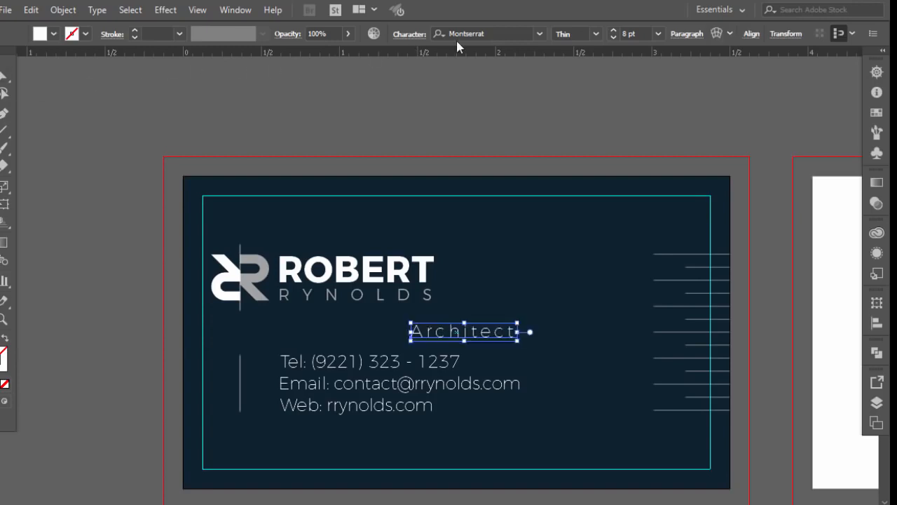
click(594, 35)
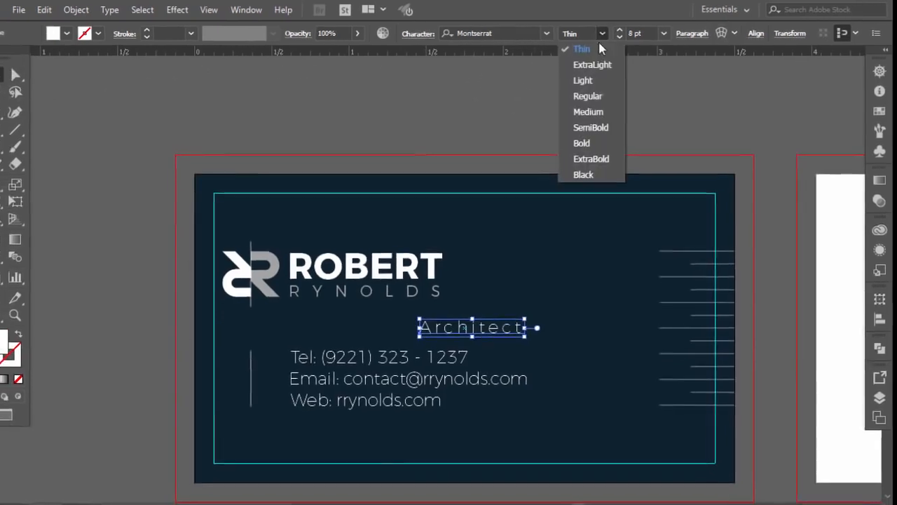
click(579, 81)
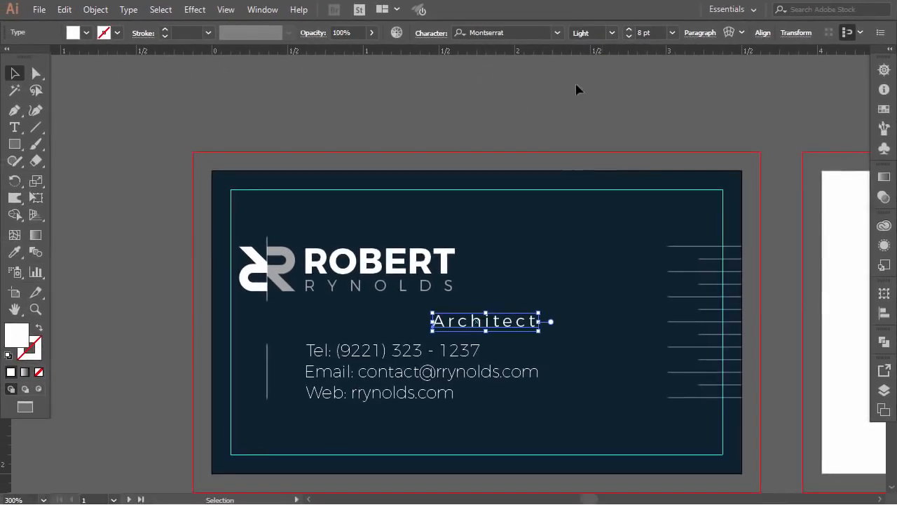
Step: Move the 'Architect' title up beside the name on the card
click(86, 136)
drag(457, 324, 511, 260)
click(512, 119)
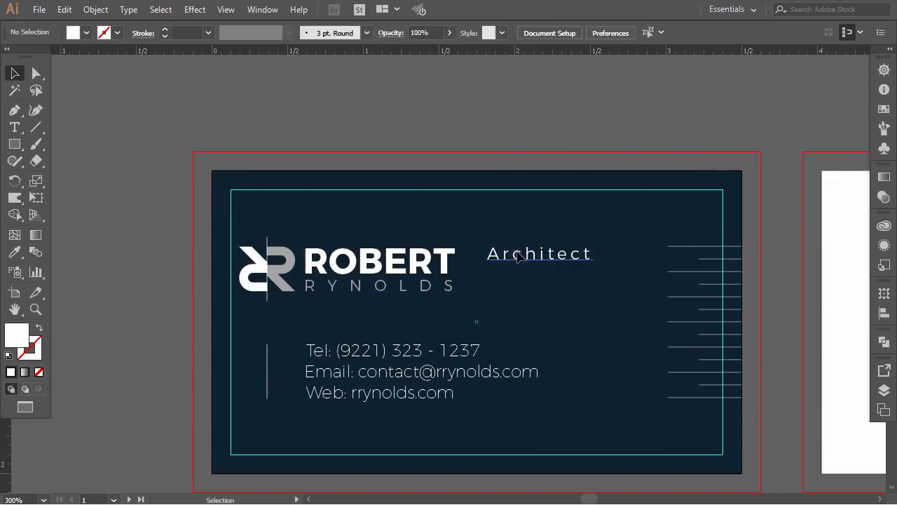
click(522, 254)
click(512, 135)
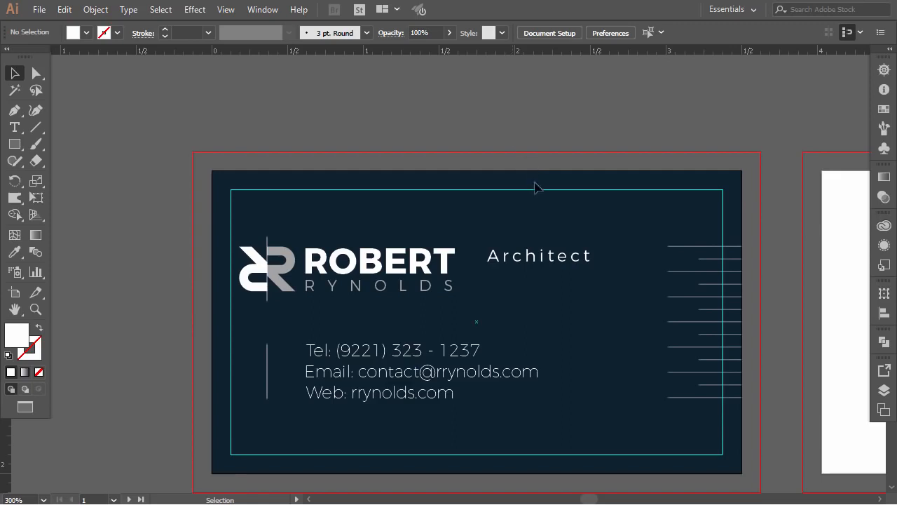
click(538, 265)
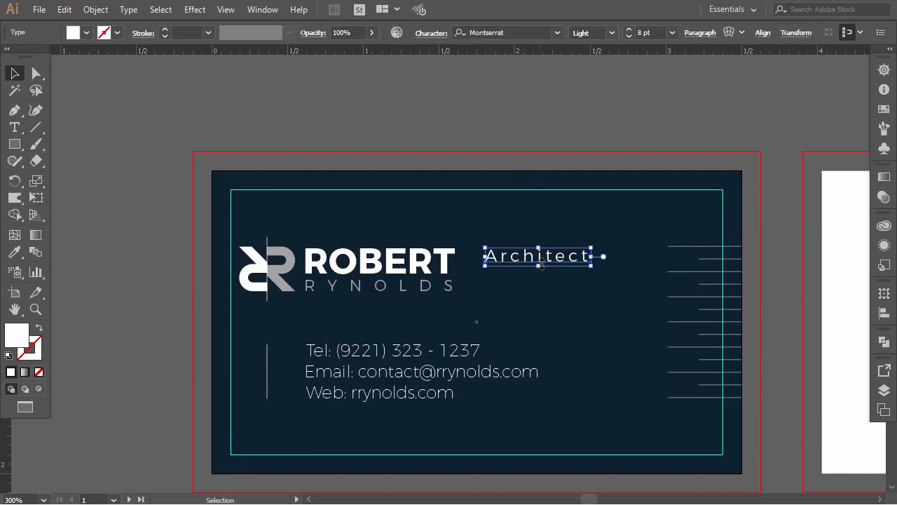
click(487, 123)
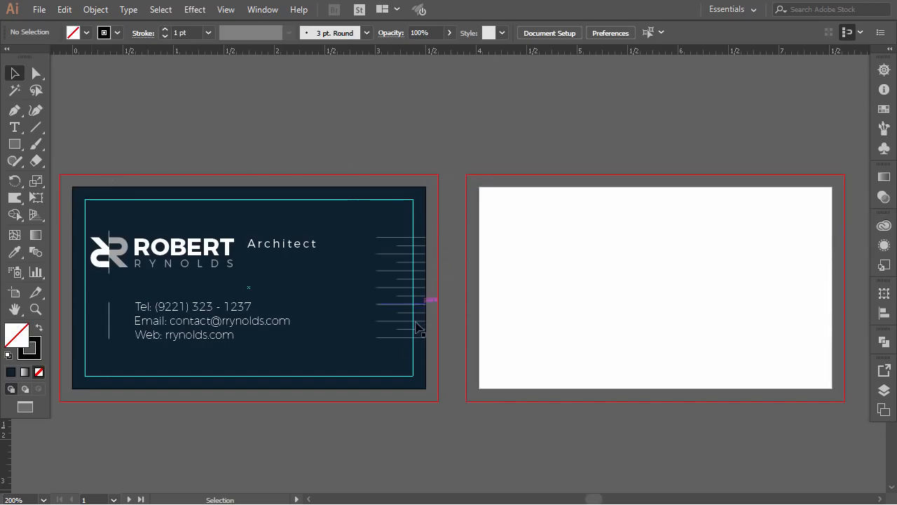
Step: Unlock all objects and stretch the navy background out to the 3.75 × 2.22 in bleed
click(64, 10)
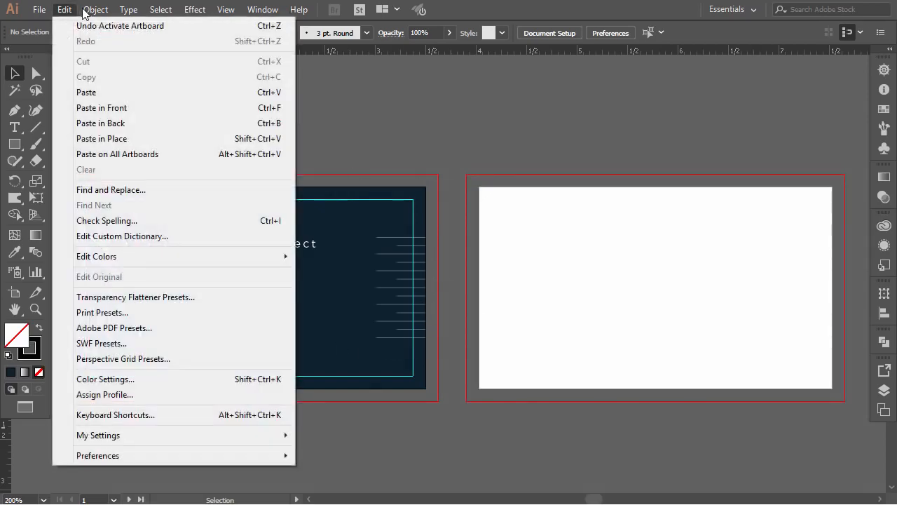
mouse_move(85, 11)
click(185, 102)
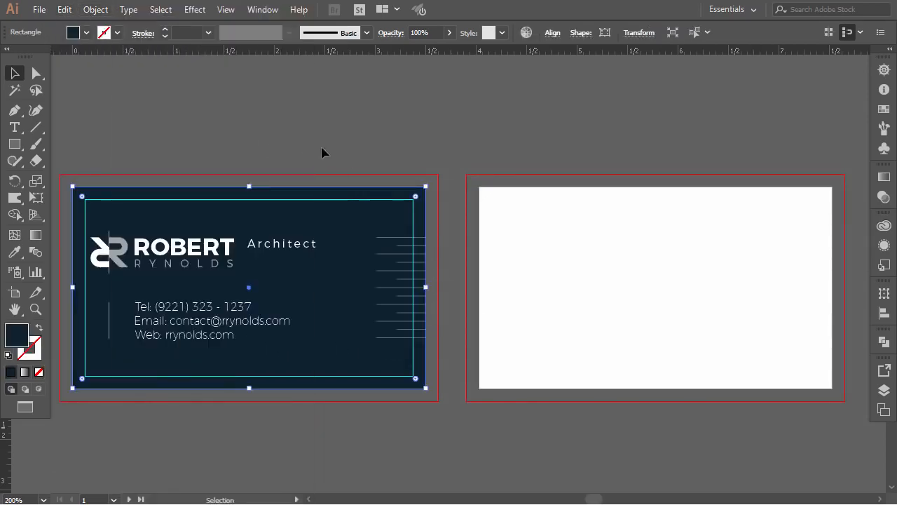
drag(426, 186, 438, 176)
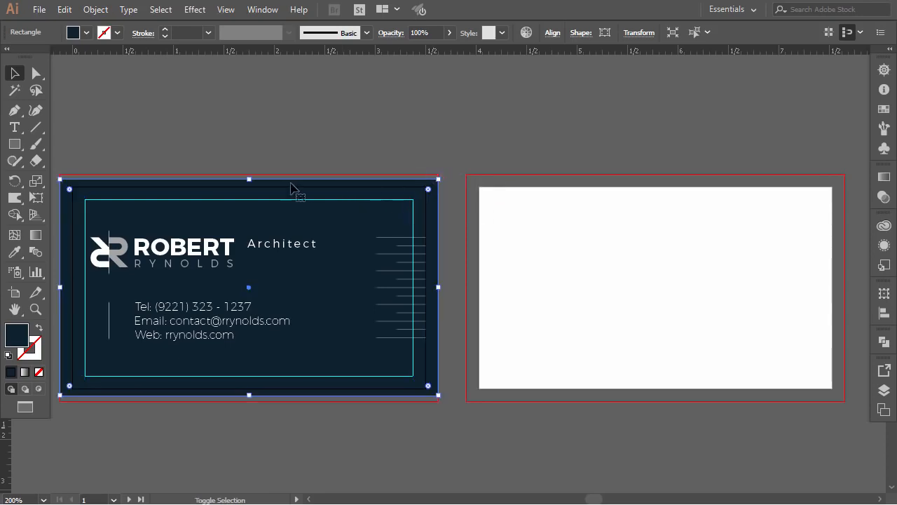
drag(251, 178, 273, 171)
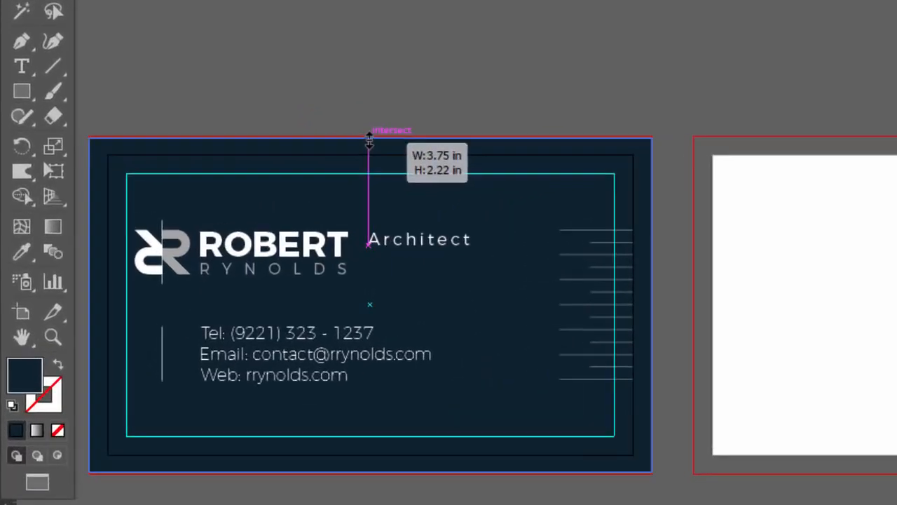
drag(370, 139, 369, 138)
Step: Alt-drag a copy of the navy background onto the back-side artboard
click(410, 94)
click(464, 172)
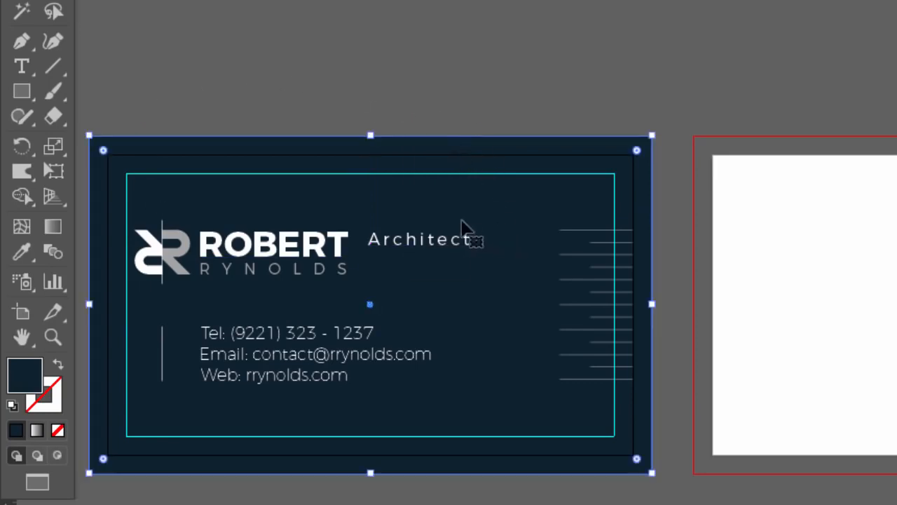
drag(277, 201, 865, 228)
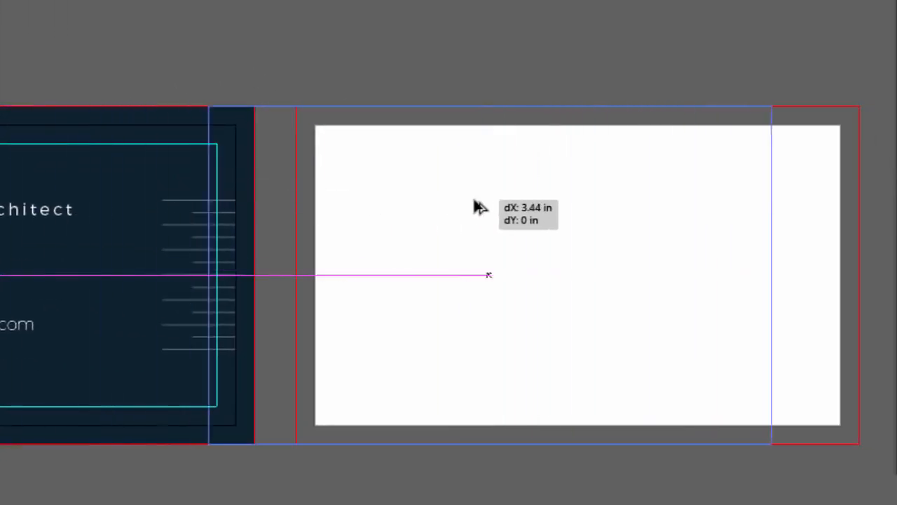
drag(538, 207, 546, 206)
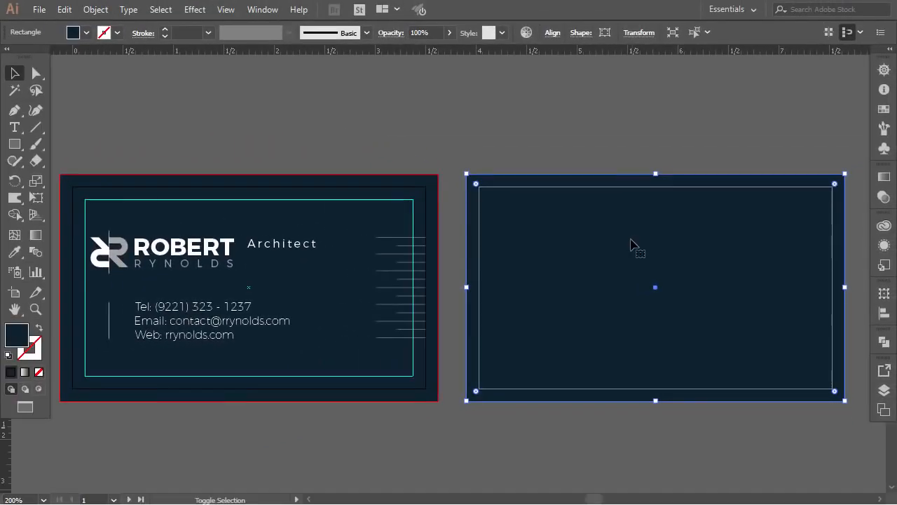
Step: Lock both the front and back navy card backgrounds
click(510, 128)
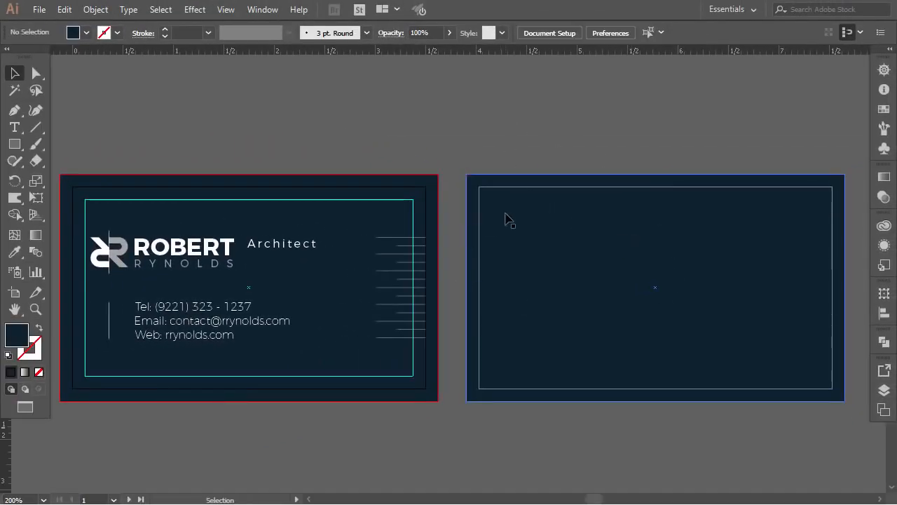
click(309, 227)
shift+click(607, 242)
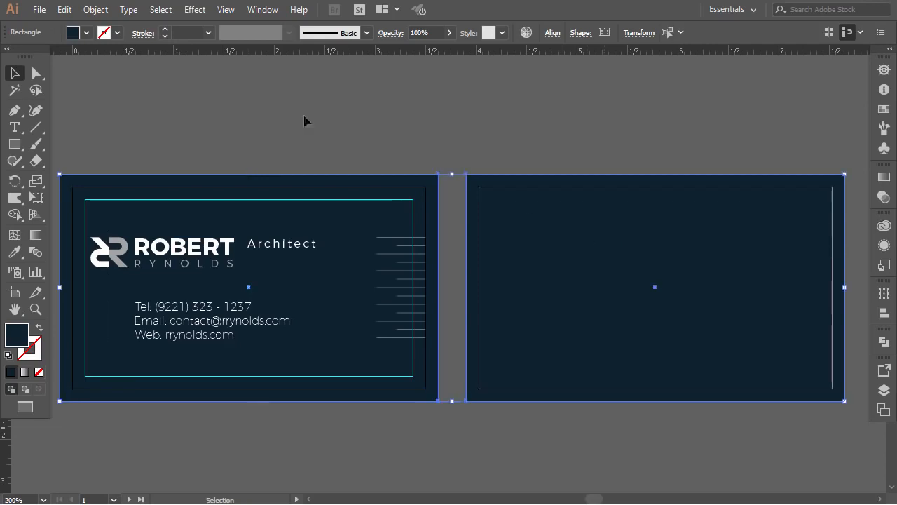
click(96, 10)
mouse_move(294, 88)
click(340, 90)
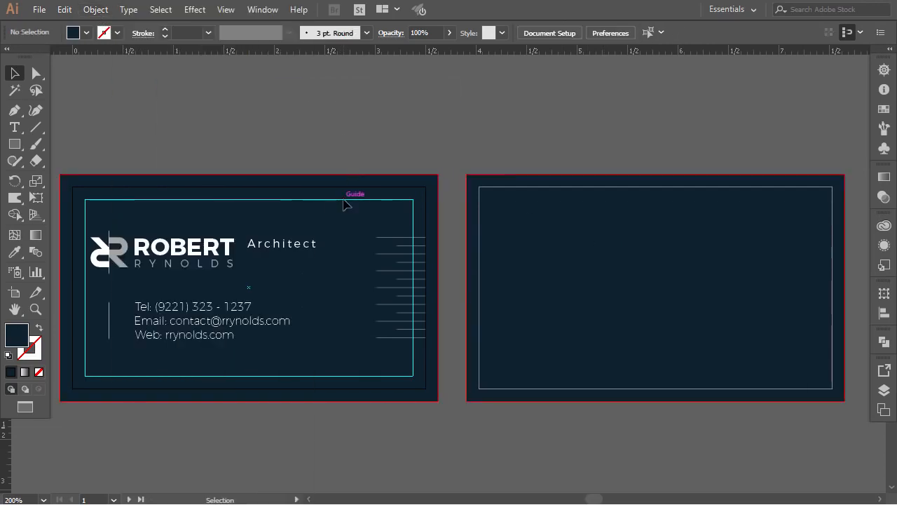
Step: Unlock the guides and copy the cyan margin guides onto the back card
right_click(318, 121)
click(368, 246)
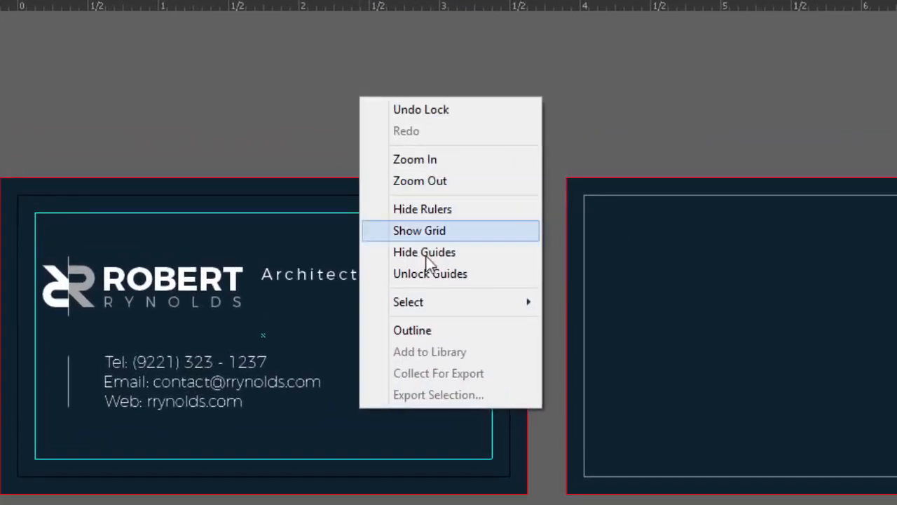
click(369, 219)
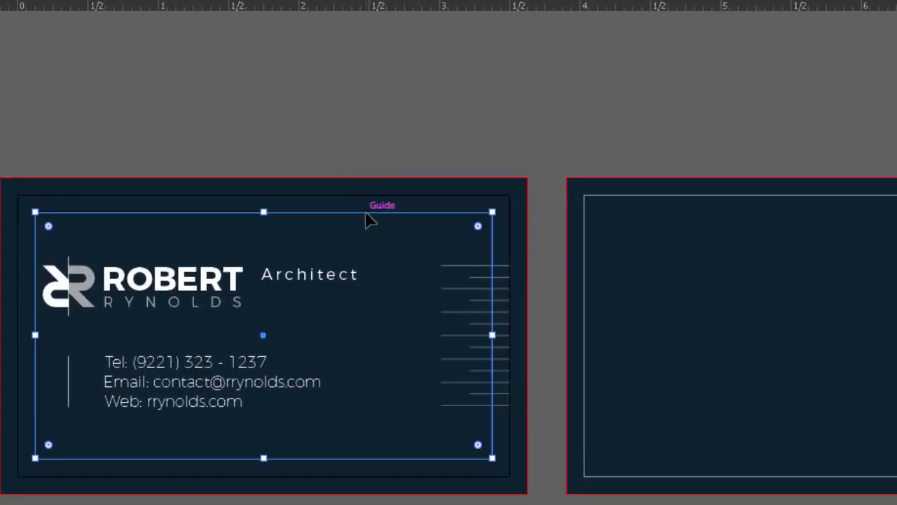
drag(368, 221, 663, 235)
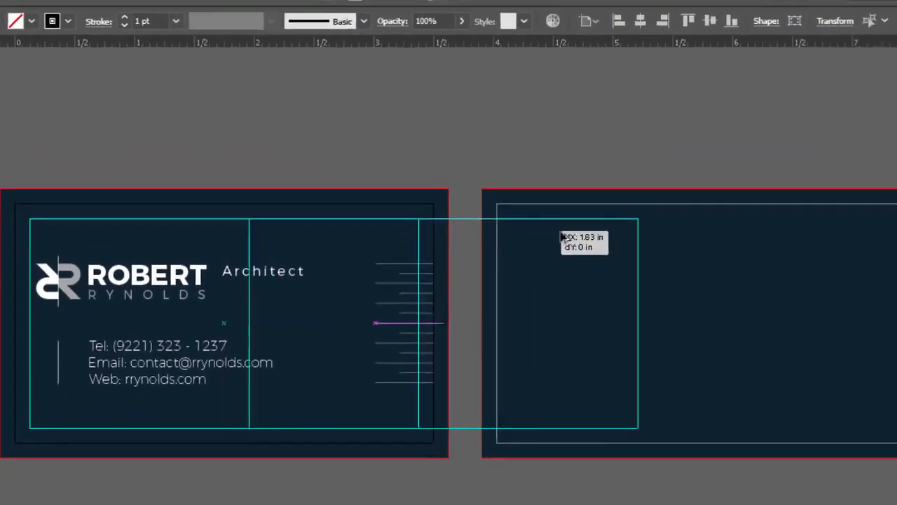
drag(562, 238, 787, 238)
drag(729, 219, 727, 220)
click(447, 196)
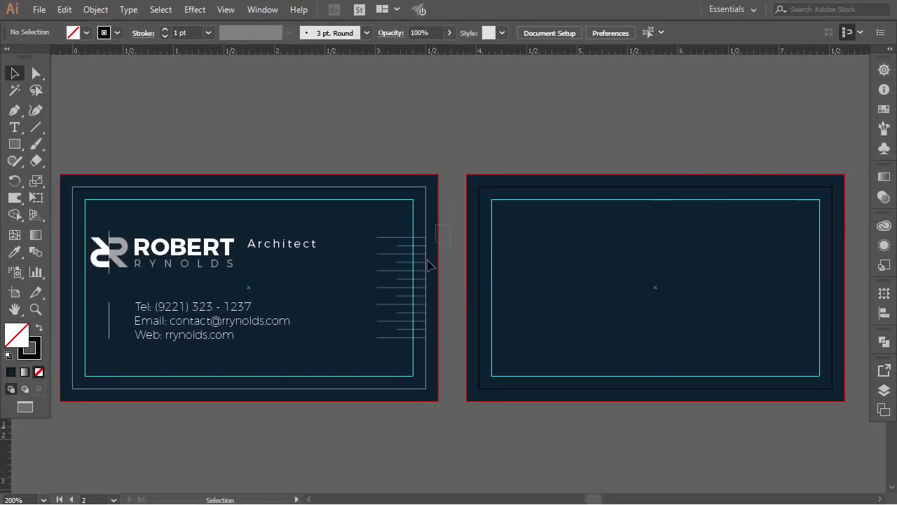
Step: Copy the horizontal line pattern onto the back card's right edge, then choose Save As
click(410, 337)
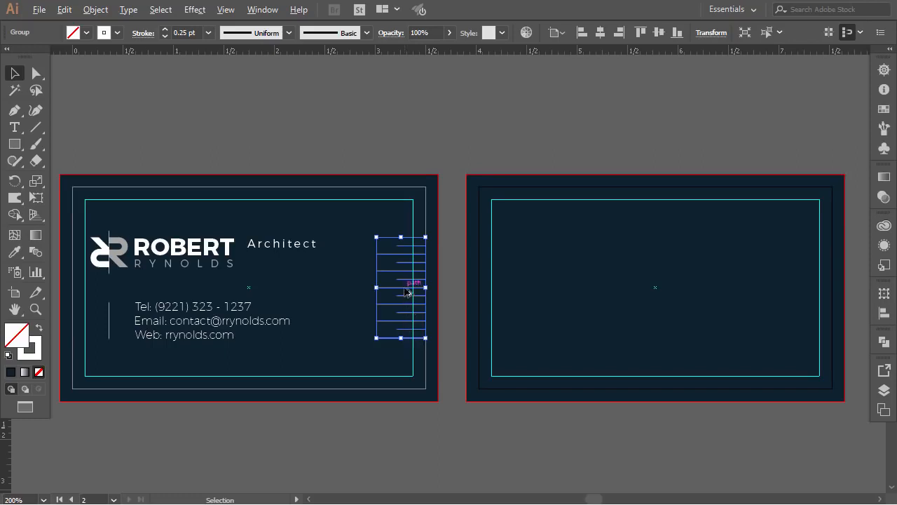
drag(407, 290, 711, 287)
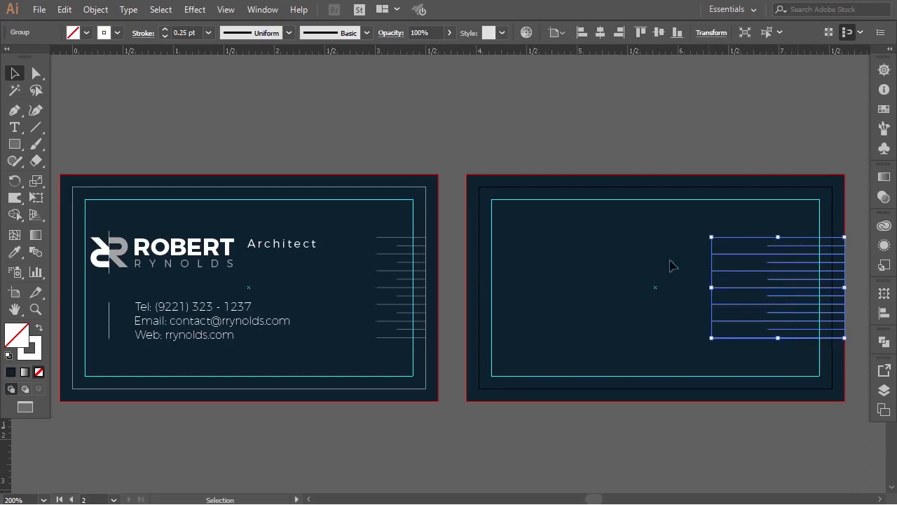
click(607, 142)
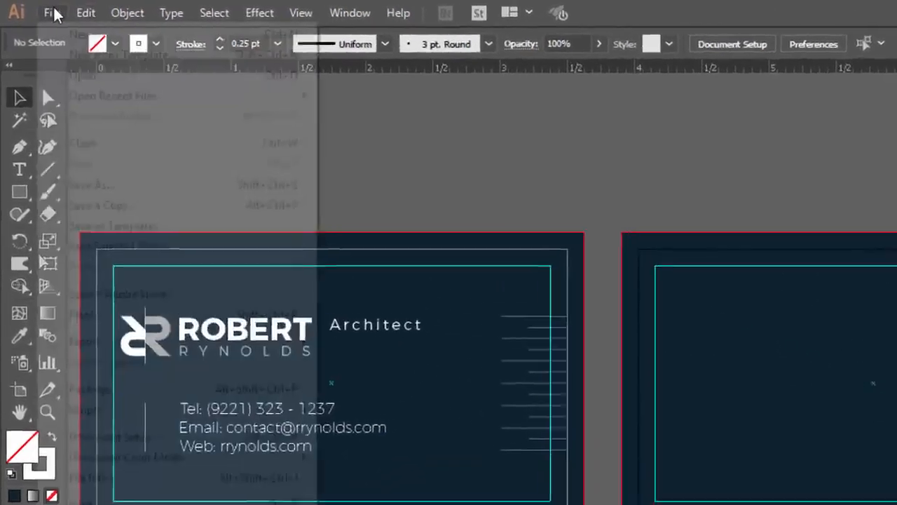
click(39, 9)
click(81, 138)
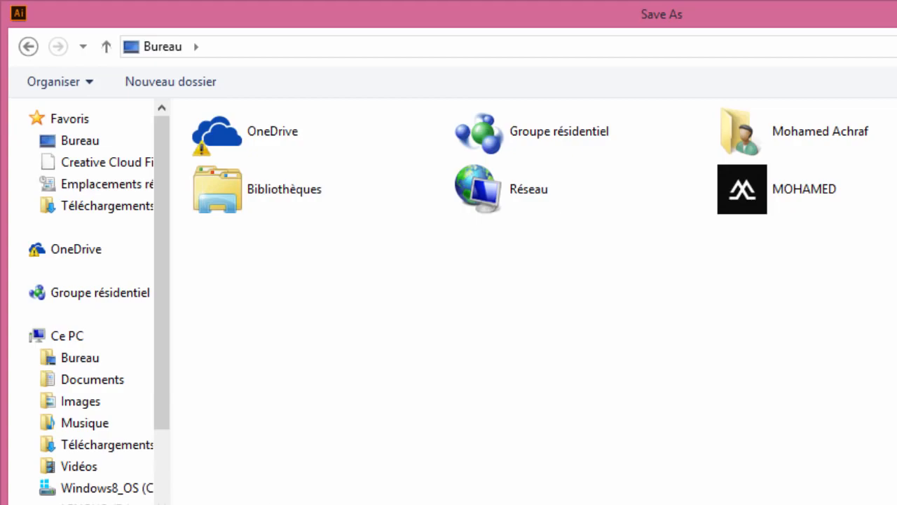
Step: Save as Adobe PDF using the [Press Quality] preset
key(Return)
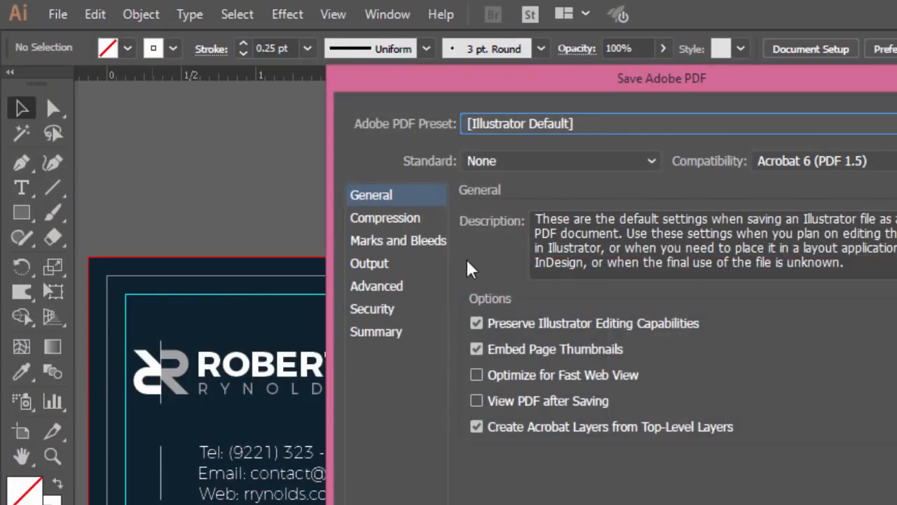
click(538, 128)
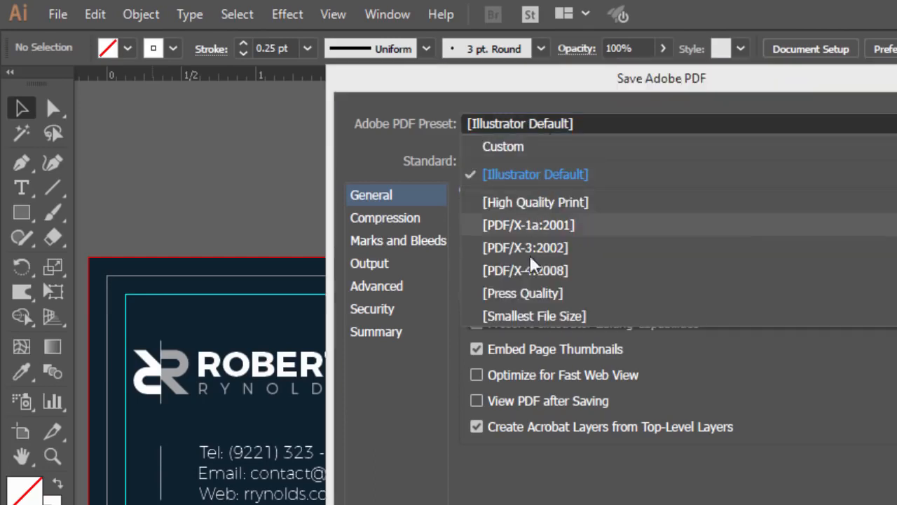
click(561, 294)
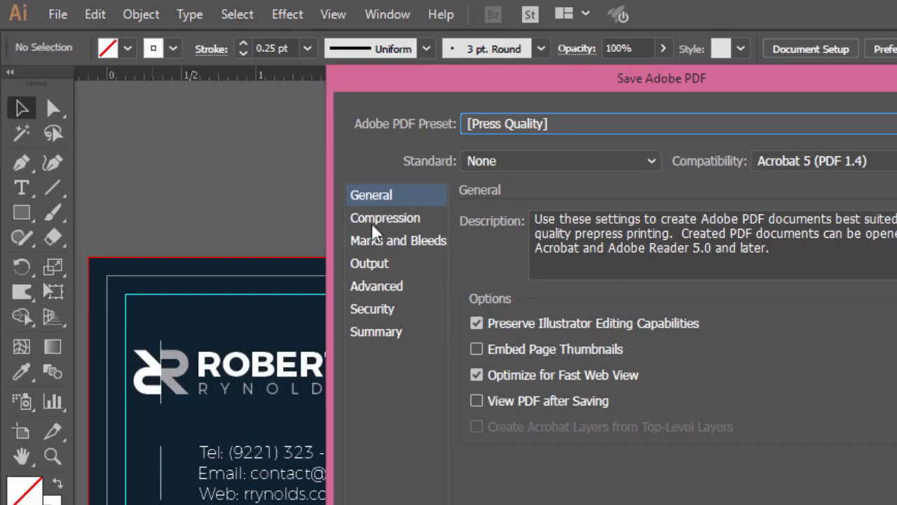
Step: Enable trim marks with a 0.125 in offset and document bleed, and save the PDF
click(397, 242)
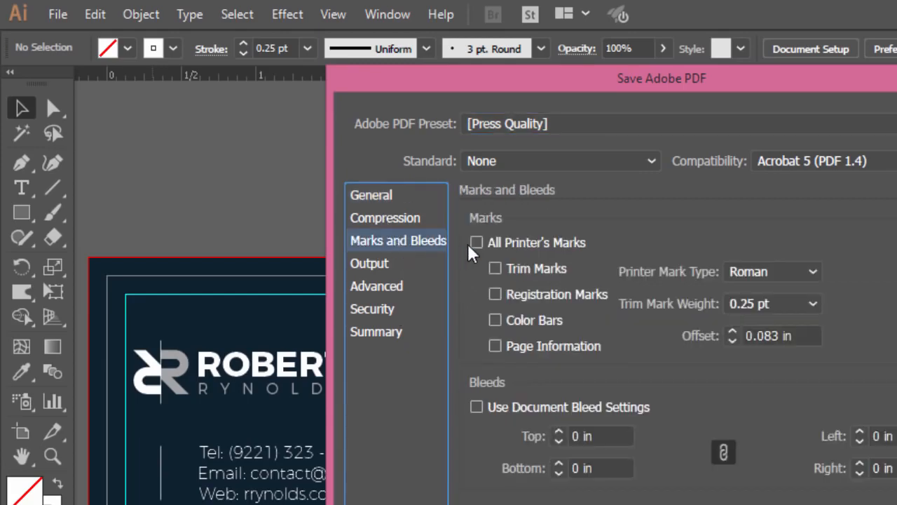
click(496, 269)
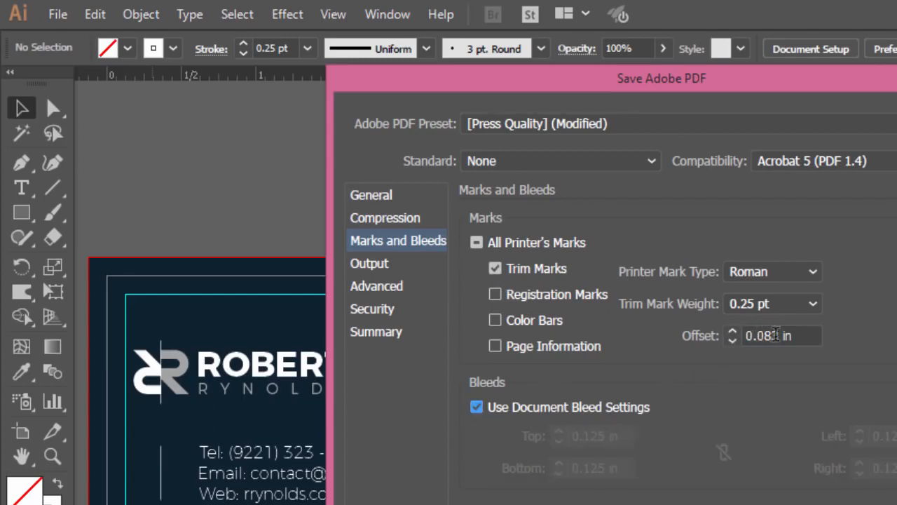
click(775, 336)
drag(780, 335, 761, 337)
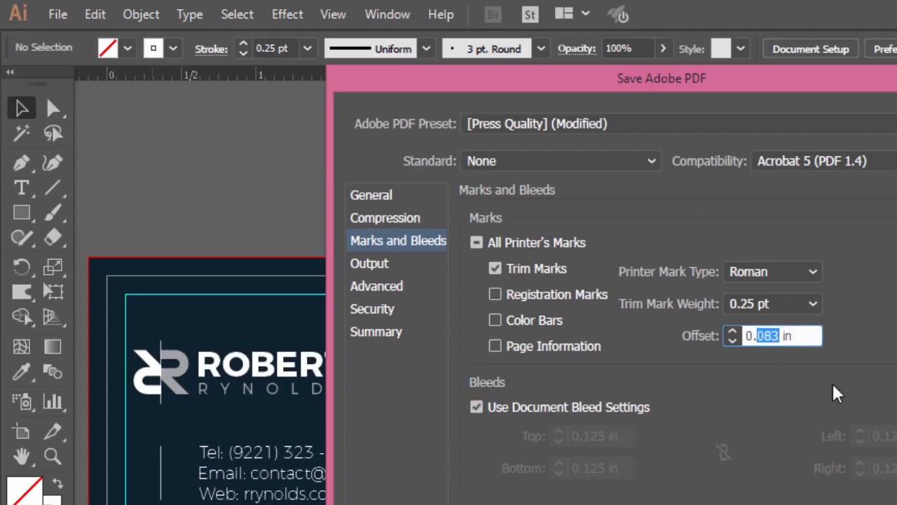
text(125)
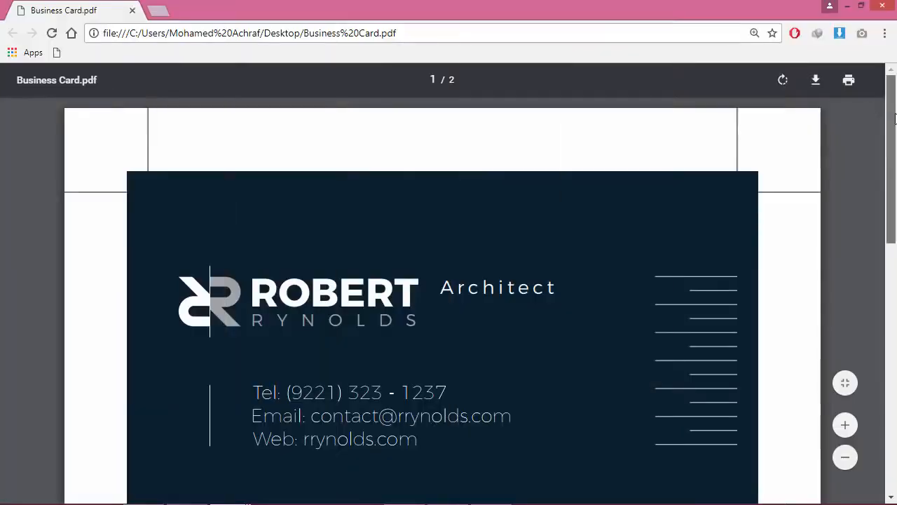
scroll(895, 154, down, 2)
drag(895, 154, 895, 107)
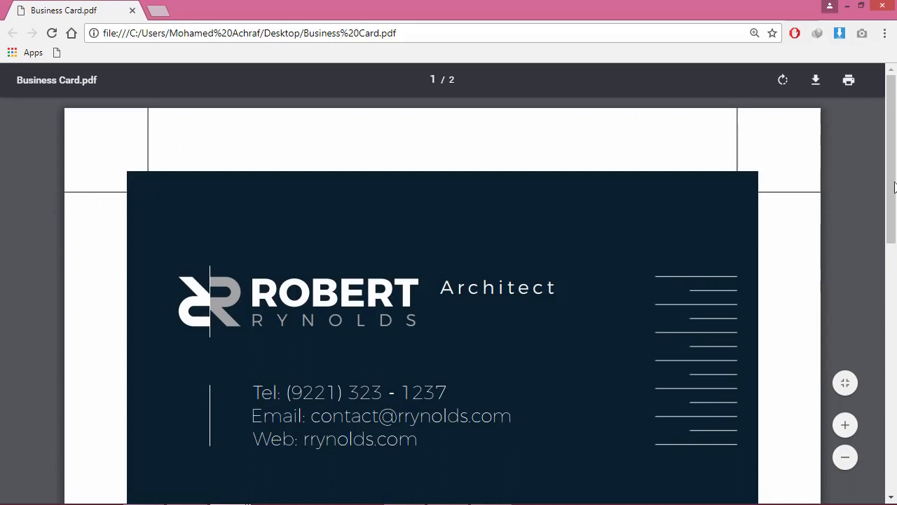
Step: Scroll through the two pages of Business Card.pdf in Chrome
drag(895, 189, 895, 212)
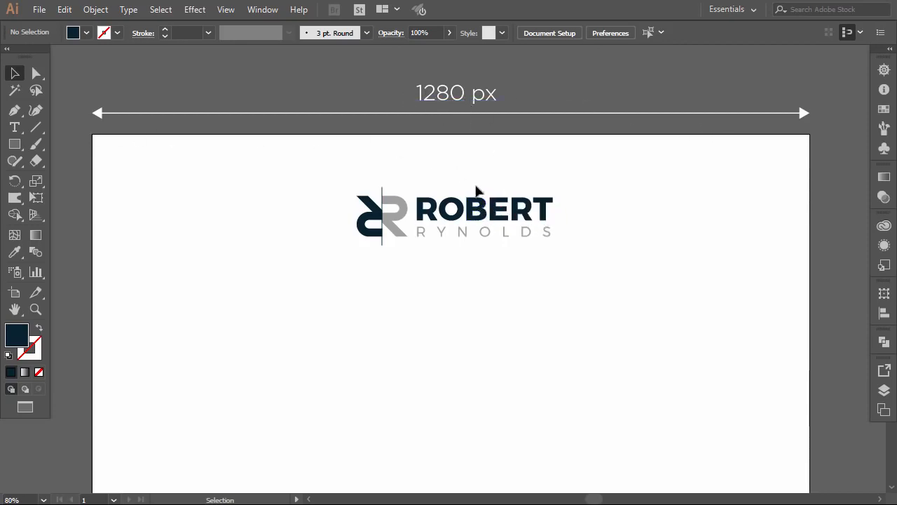
drag(356, 188, 596, 261)
drag(559, 218, 546, 328)
drag(584, 284, 592, 278)
click(548, 255)
click(534, 308)
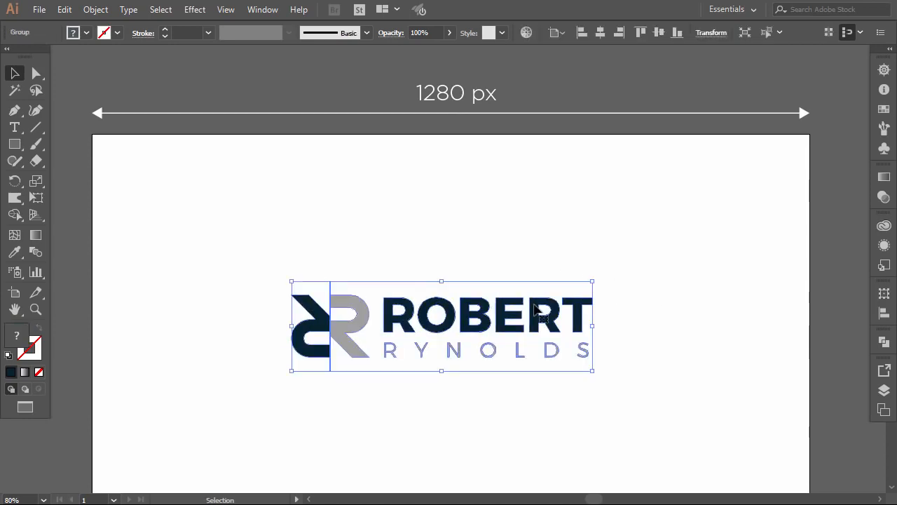
click(601, 33)
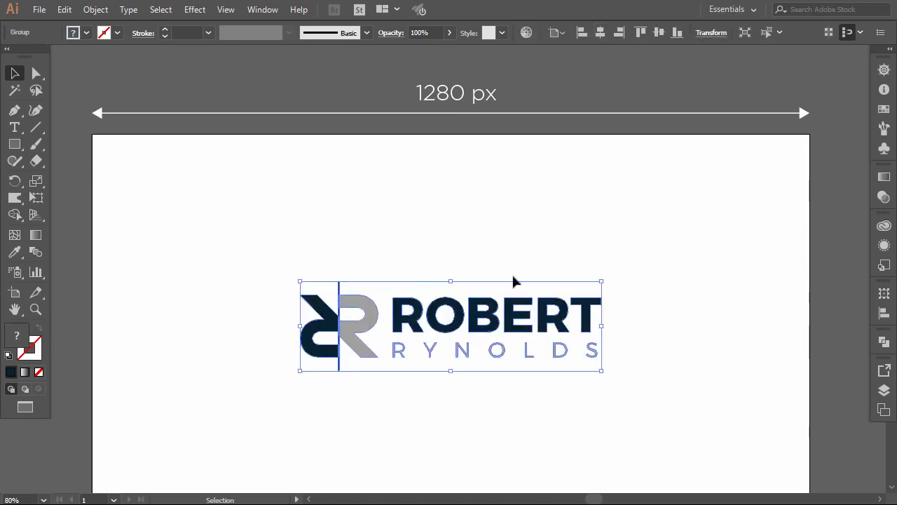
click(549, 251)
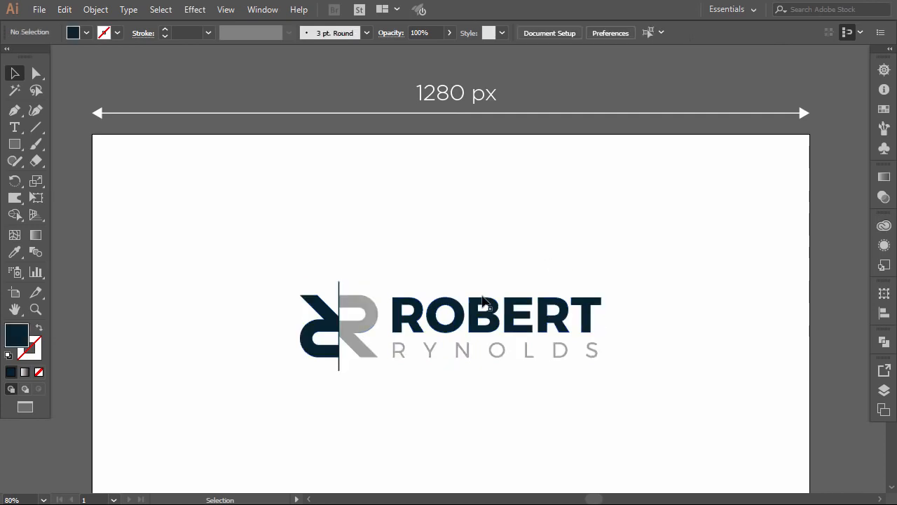
Step: Draw a navy bar across the top of the artboard
click(14, 143)
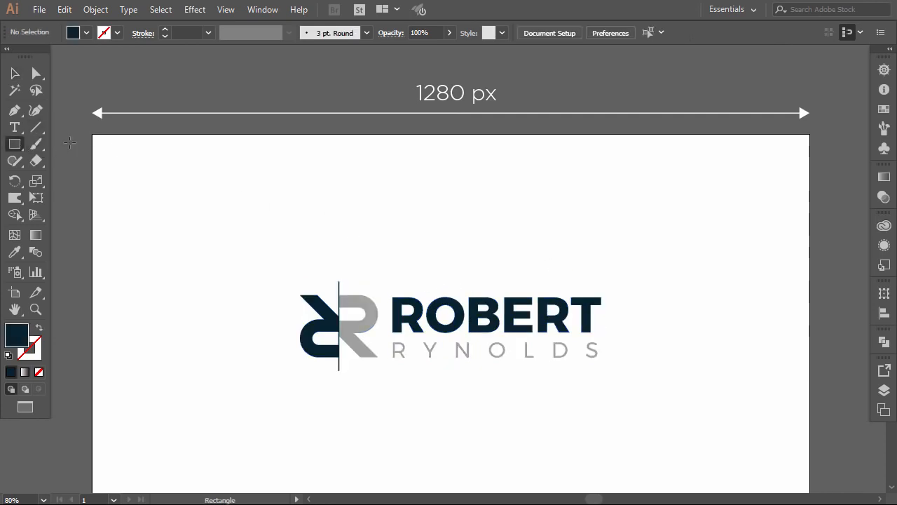
drag(92, 135, 810, 150)
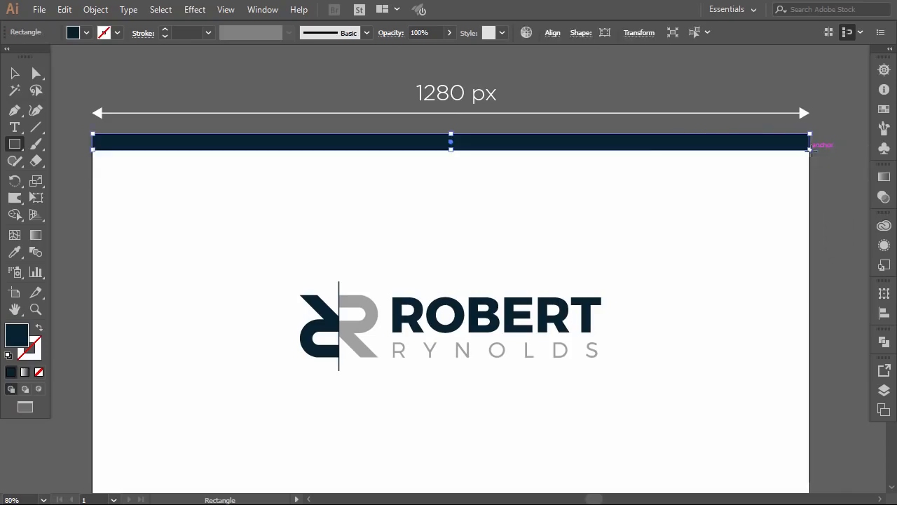
click(13, 76)
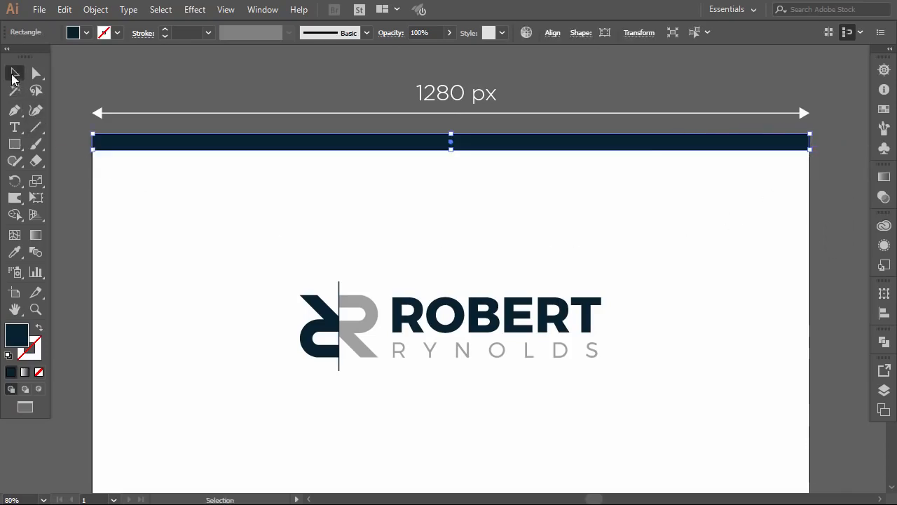
click(119, 199)
Step: Draw a thin strip under the navy bar and fill it with the logo's grey
click(14, 143)
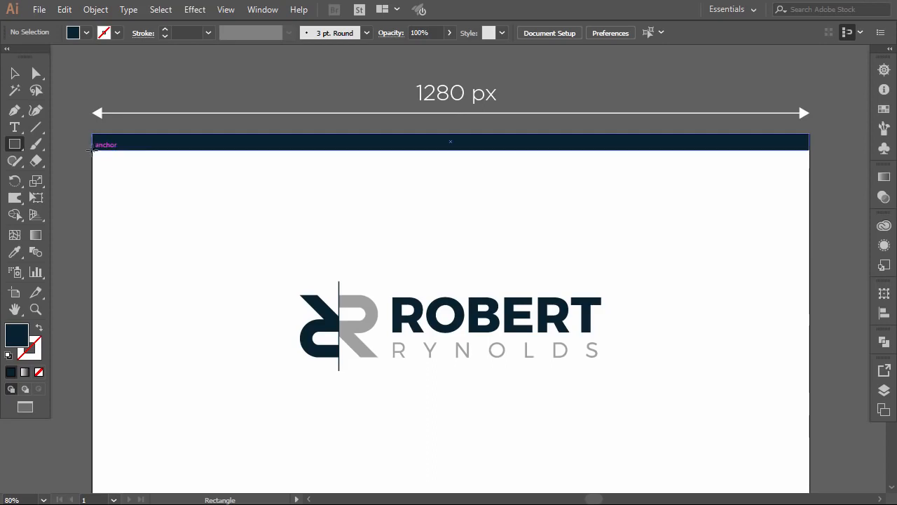
mouse_move(92, 149)
mouse_down()
mouse_move(379, 166)
mouse_move(651, 166)
mouse_move(815, 149)
mouse_move(812, 156)
mouse_up()
click(15, 252)
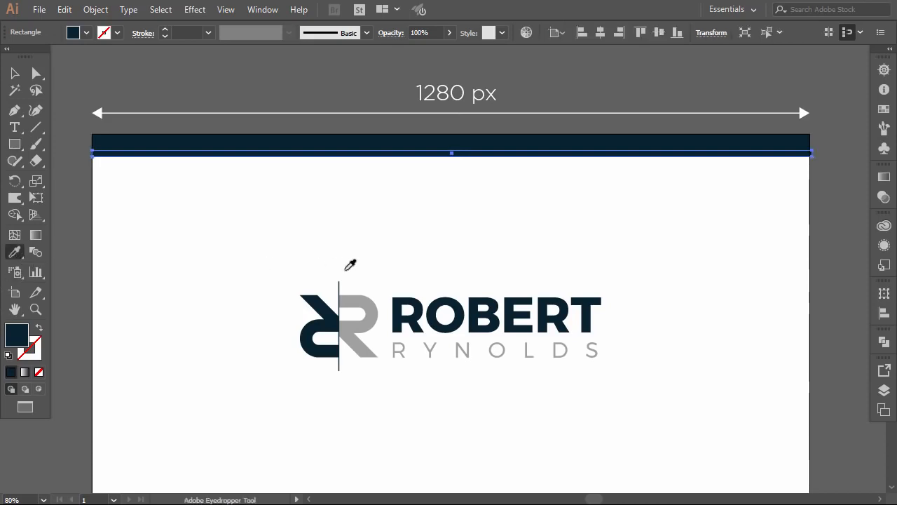
click(361, 299)
click(15, 73)
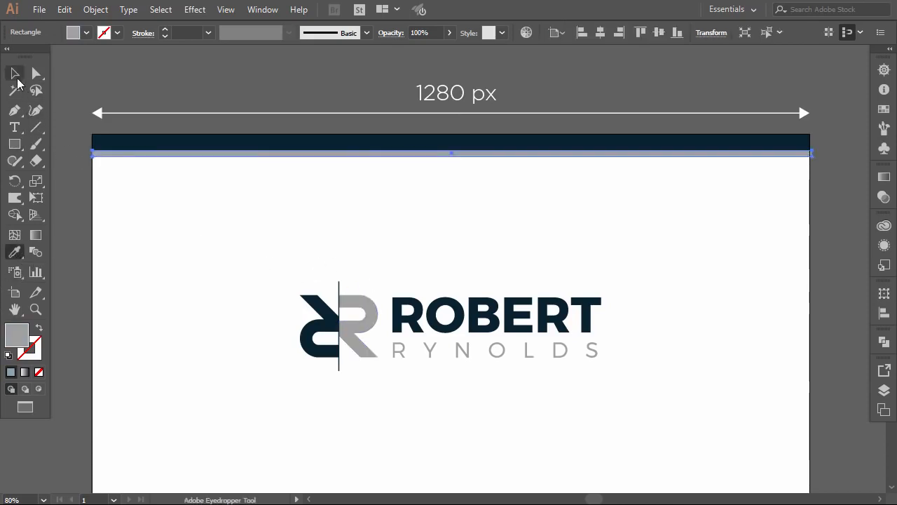
click(178, 239)
Step: Scale the logo up to about 576 px wide
scroll(179, 239, down, 2)
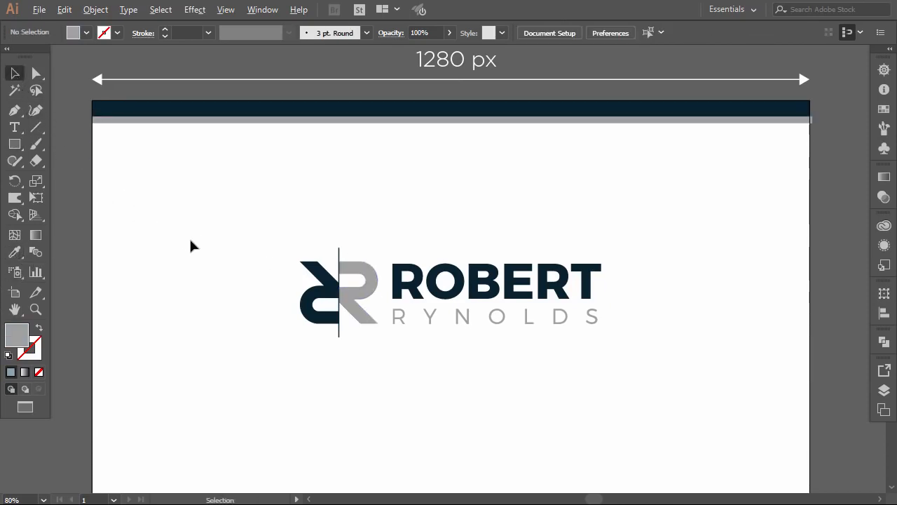
scroll(189, 245, down, 1)
scroll(187, 246, down, 2)
scroll(182, 248, left, 2)
scroll(182, 248, down, 1)
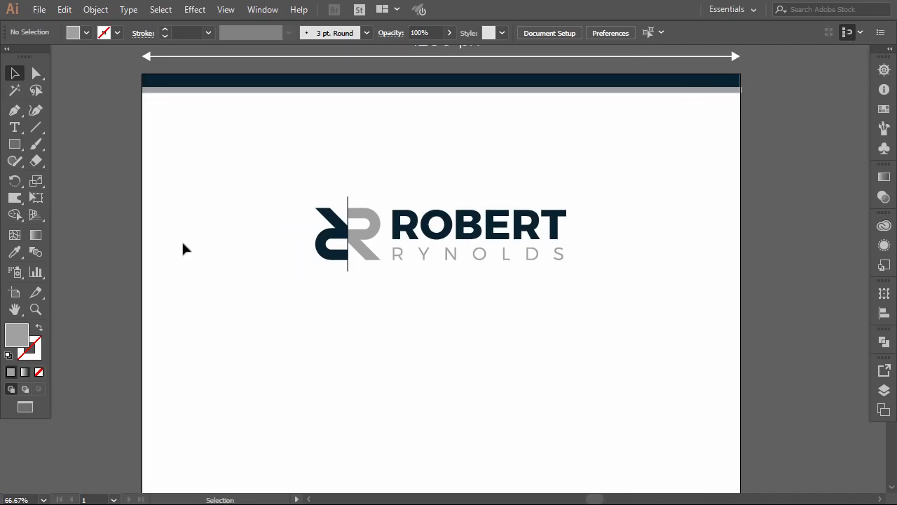
scroll(183, 248, up, 4)
drag(263, 258, 583, 348)
click(505, 379)
scroll(483, 374, down, 3)
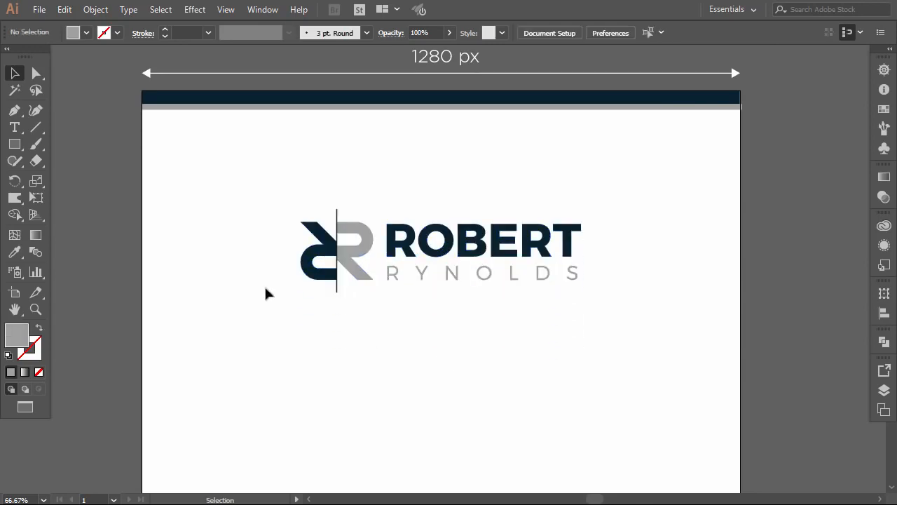
click(14, 144)
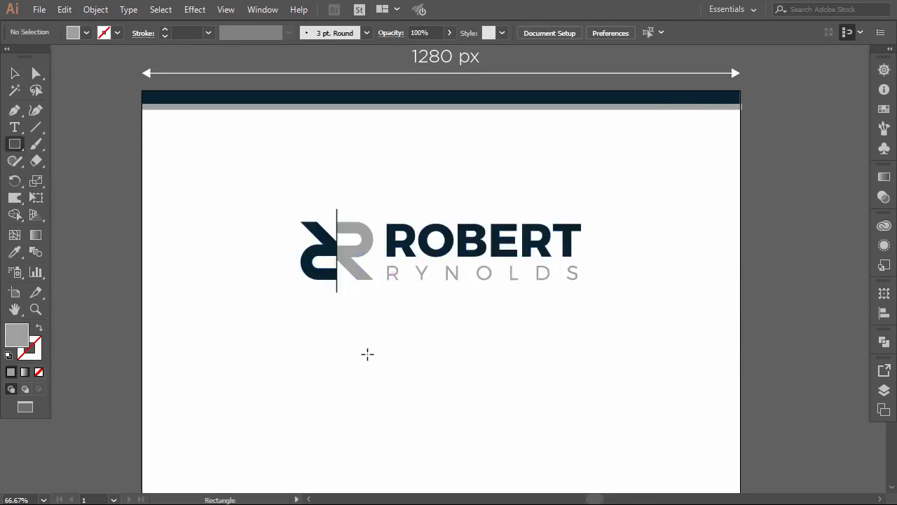
Step: Draw two 73 px swatch squares below the logo, giving the left one ROBERT's navy and keeping the right one grey
drag(346, 350, 379, 385)
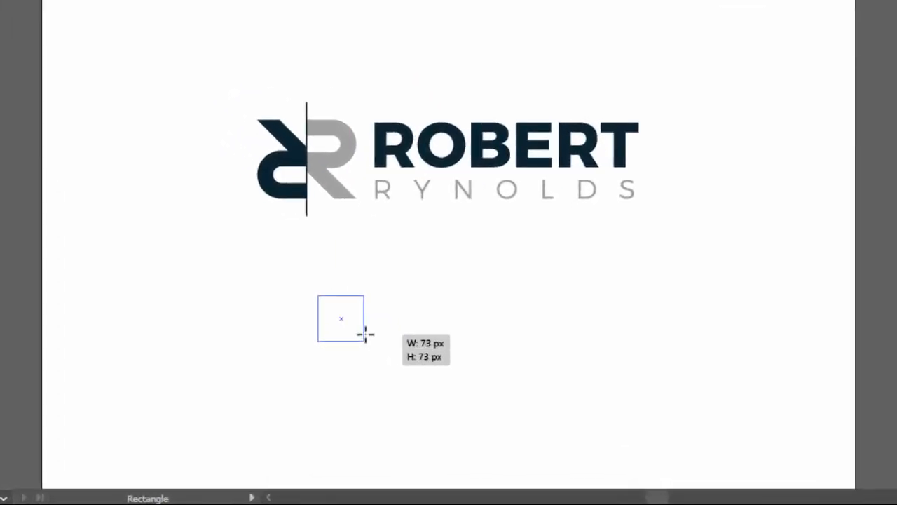
drag(366, 334, 341, 355)
key(i)
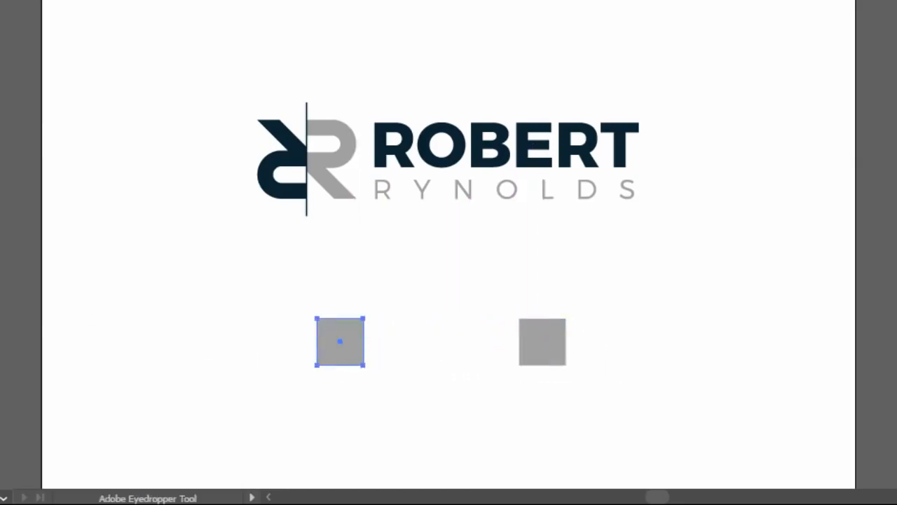
click(487, 145)
key(v)
click(385, 271)
scroll(398, 285, down, 2)
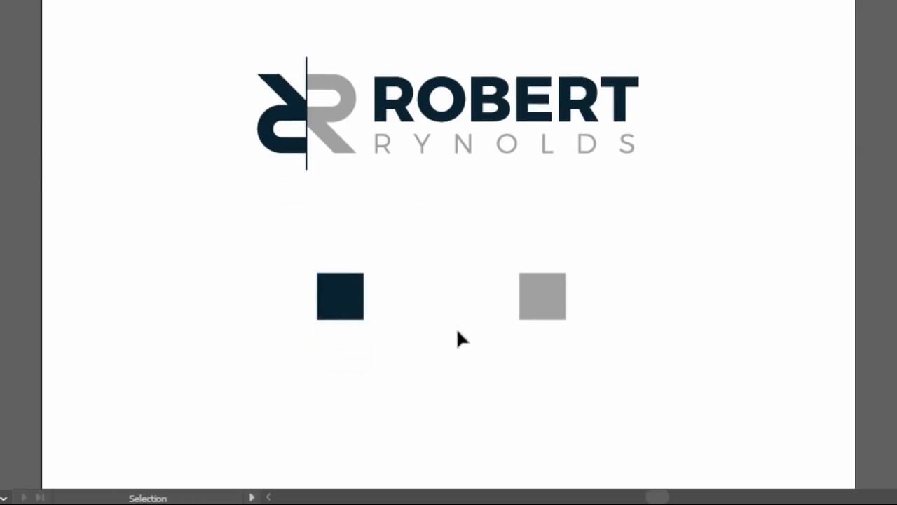
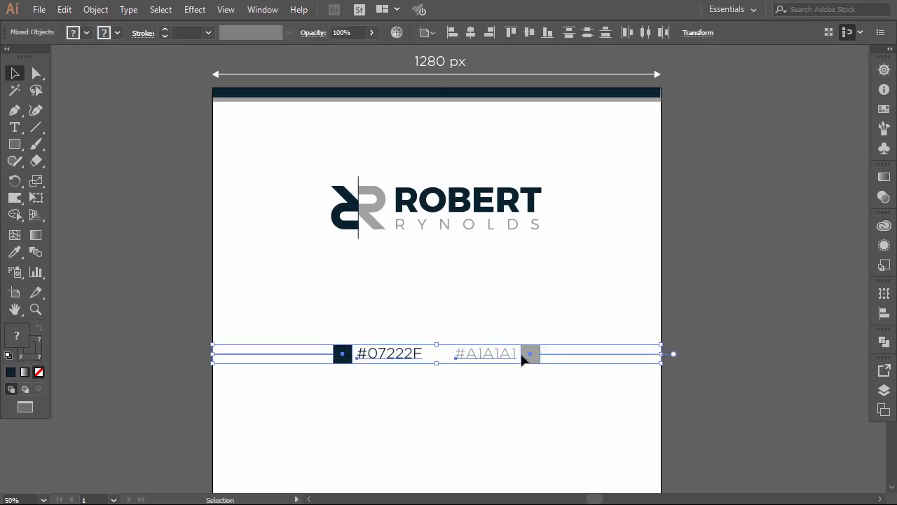
Step: Move the logo group slightly lower on the artboard, then deselect it
click(376, 223)
drag(377, 225, 377, 256)
click(387, 300)
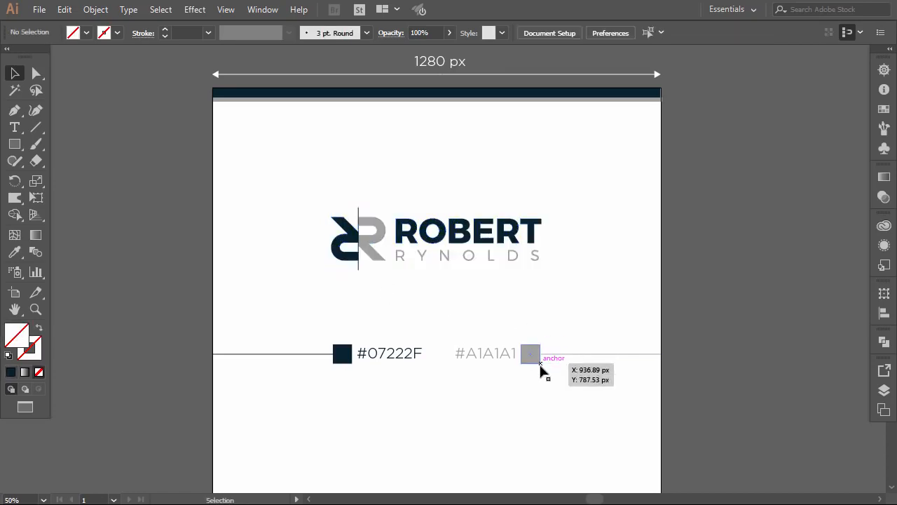
scroll(543, 368, down, 5)
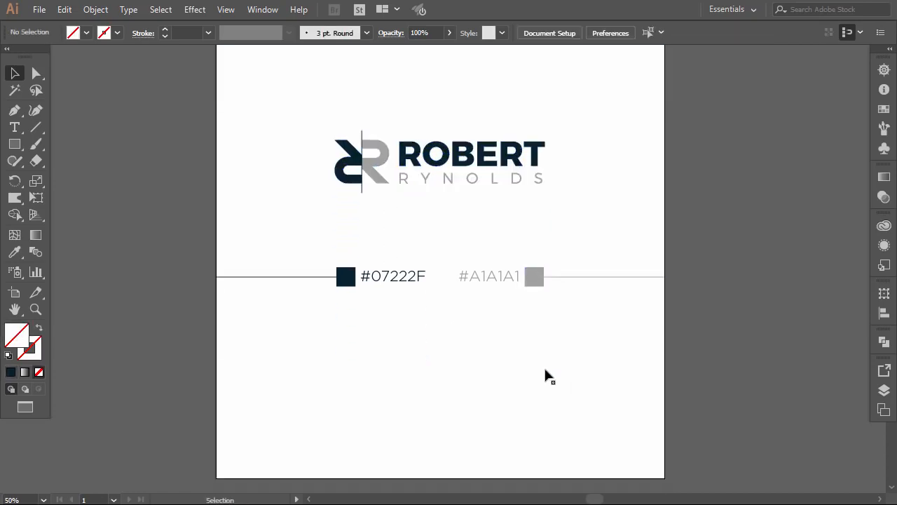
scroll(544, 370, down, 1)
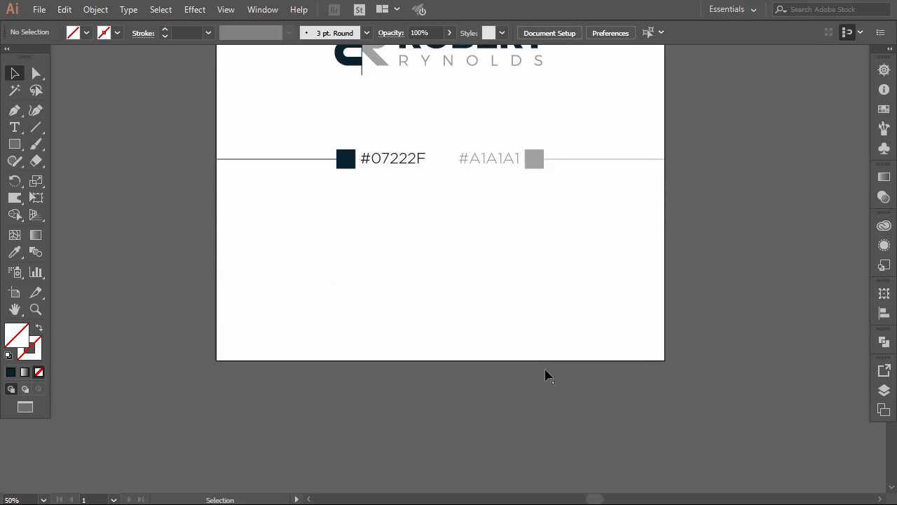
Step: Extend the artboard's bottom edge further down with the Artboard tool
click(14, 295)
drag(441, 364, 441, 453)
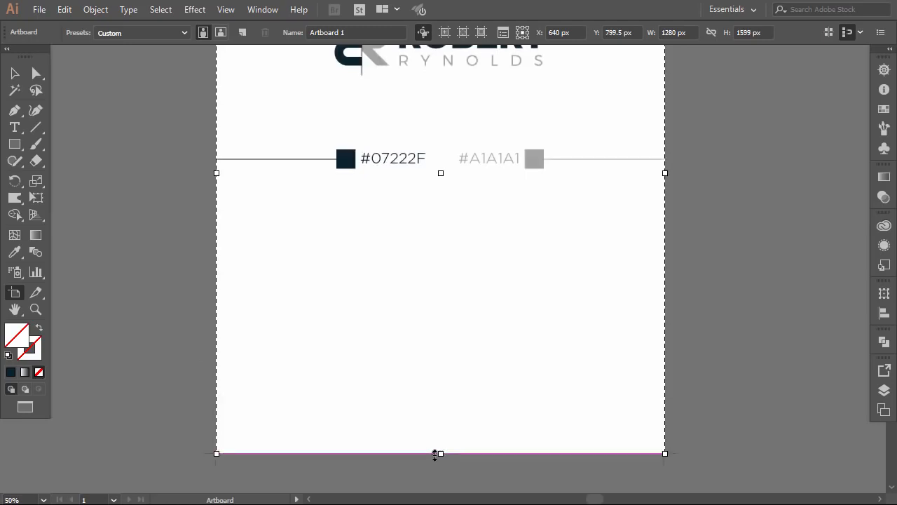
click(15, 73)
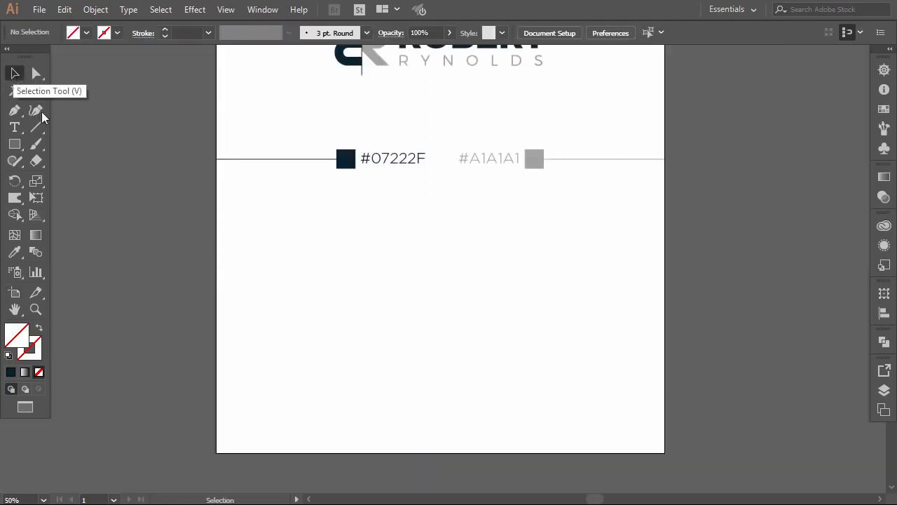
Step: Draw a square, fill it with navy #07222F, and move it to the bottom-right corner
click(15, 144)
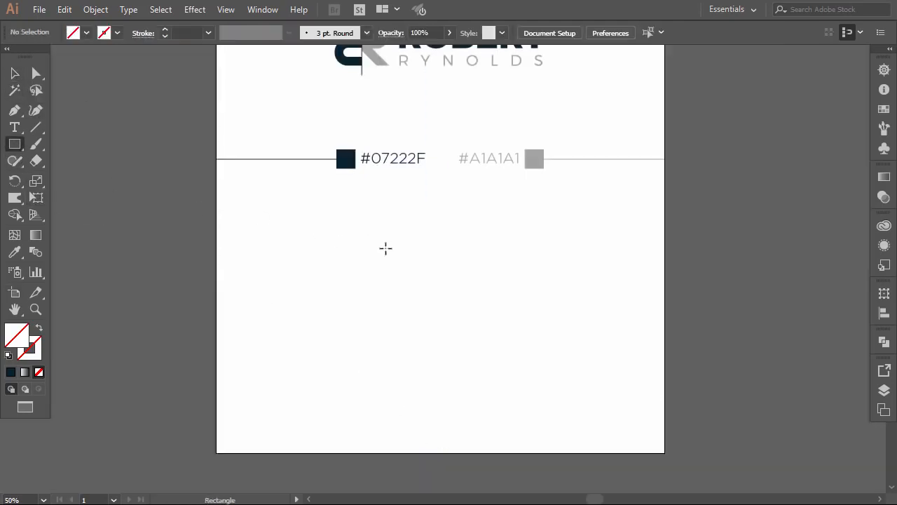
drag(444, 258, 607, 415)
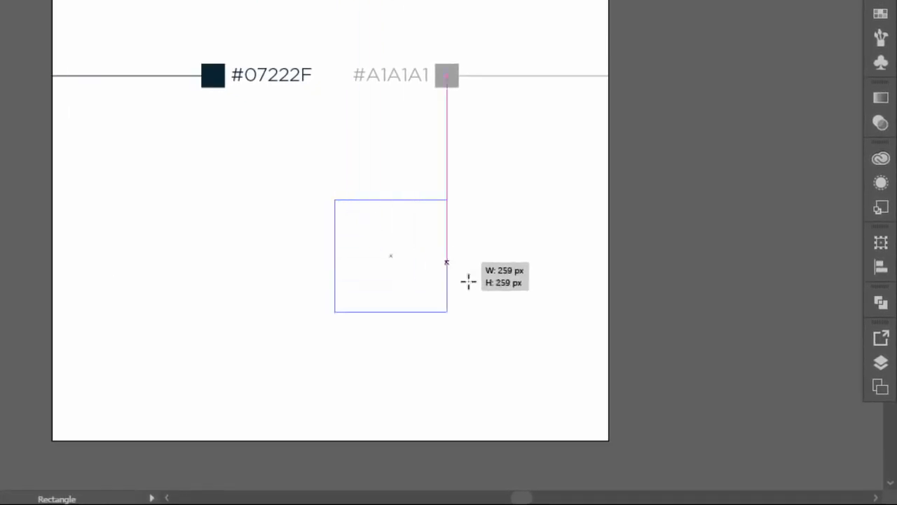
key(i)
click(213, 75)
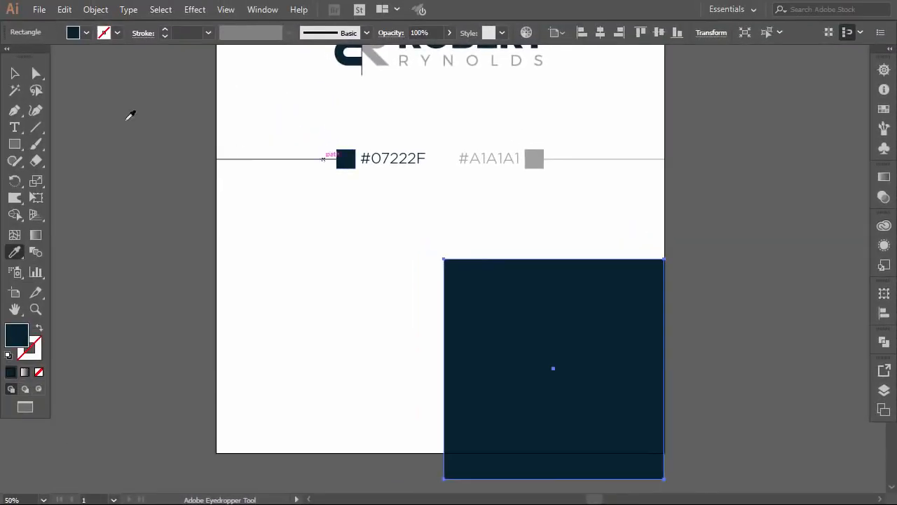
click(14, 73)
click(140, 133)
drag(469, 304, 470, 277)
click(343, 269)
scroll(342, 268, down, 1)
scroll(342, 268, up, 2)
scroll(342, 268, down, 2)
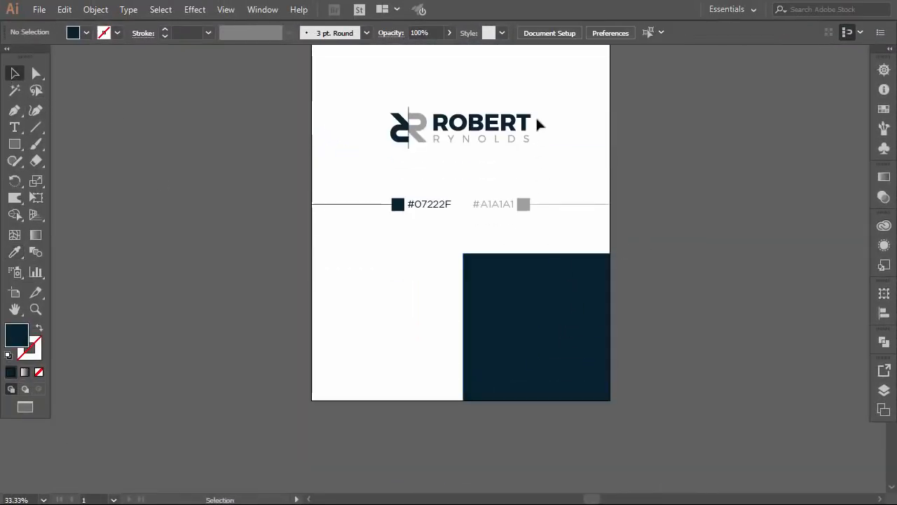
Step: Move the logo beside the navy square and turn its divider line and mirrored R white
click(402, 140)
drag(412, 135, 641, 322)
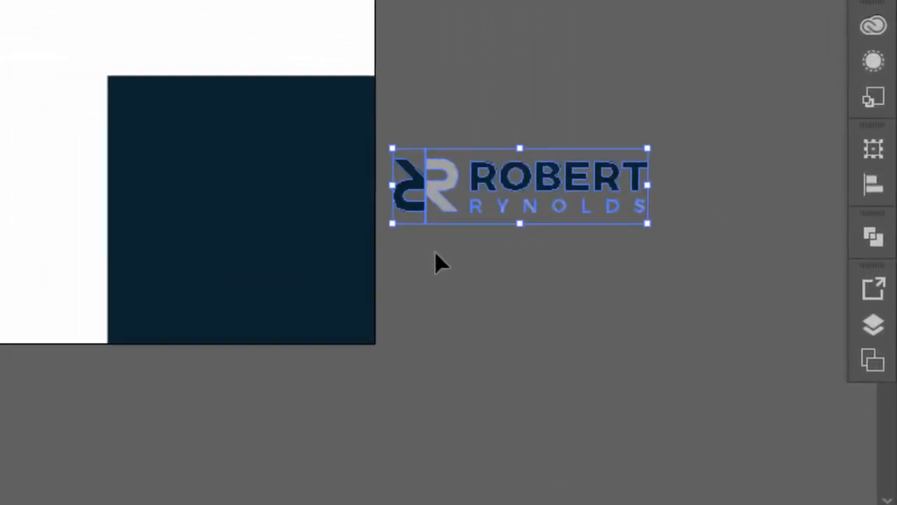
scroll(435, 253, up, 1)
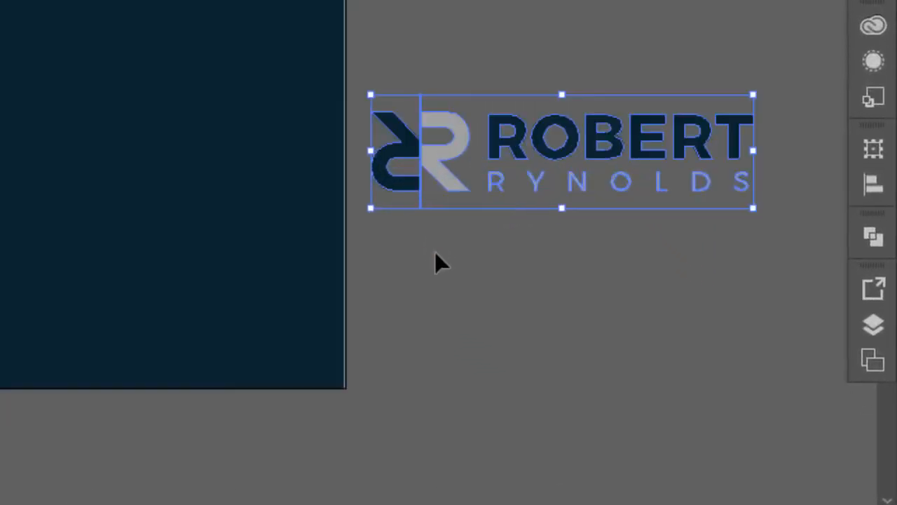
double_click(514, 147)
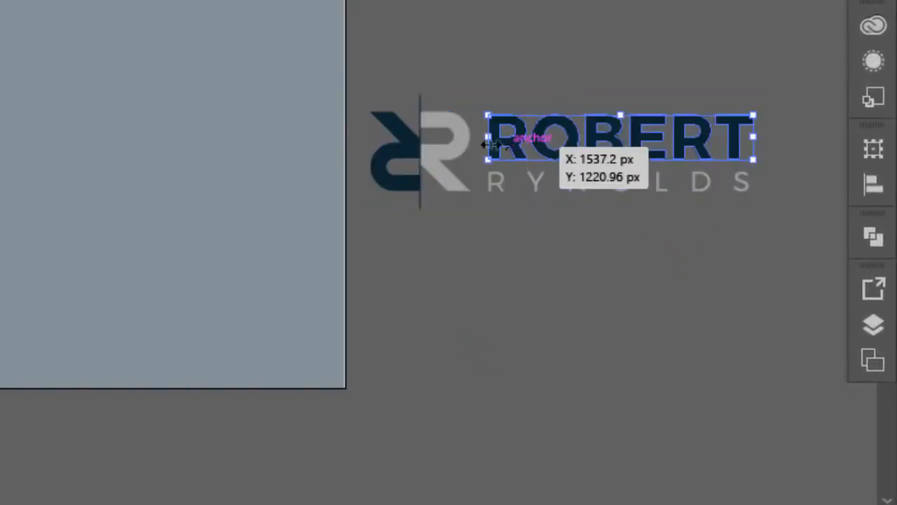
shift+click(421, 101)
shift+click(398, 120)
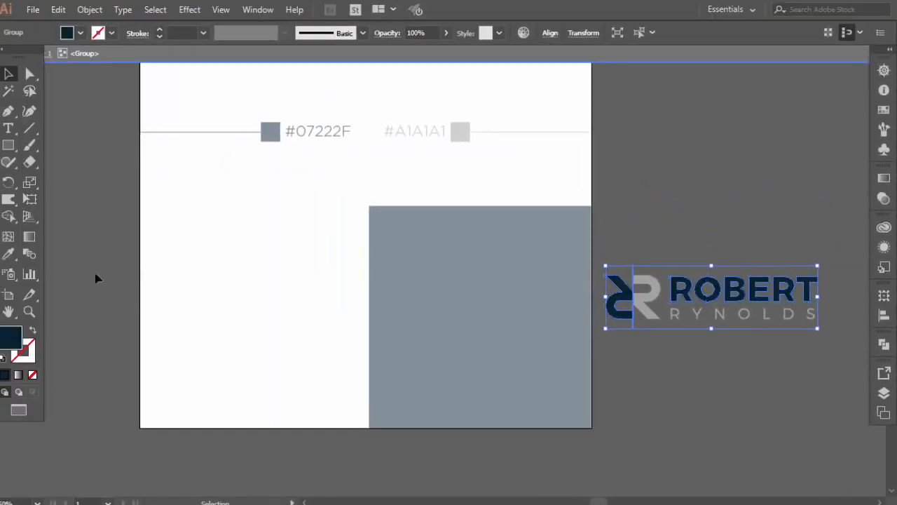
click(8, 253)
click(181, 237)
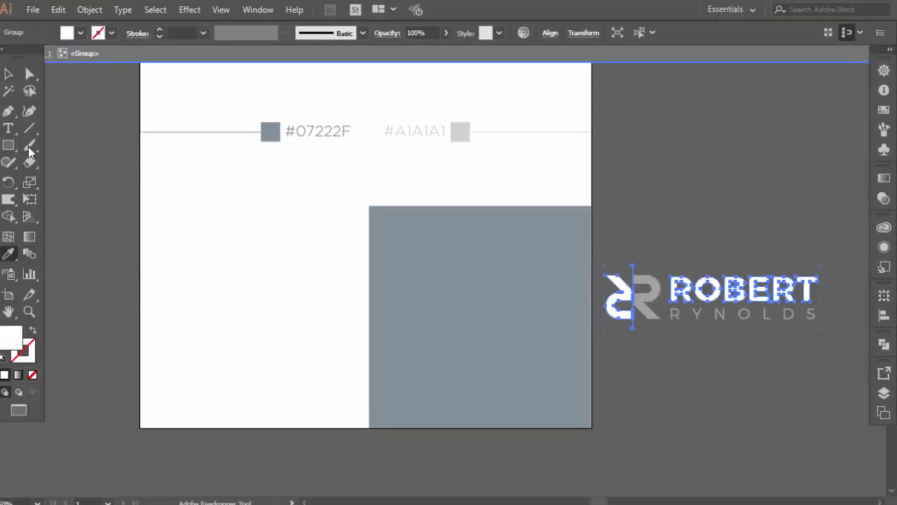
click(8, 74)
double_click(208, 280)
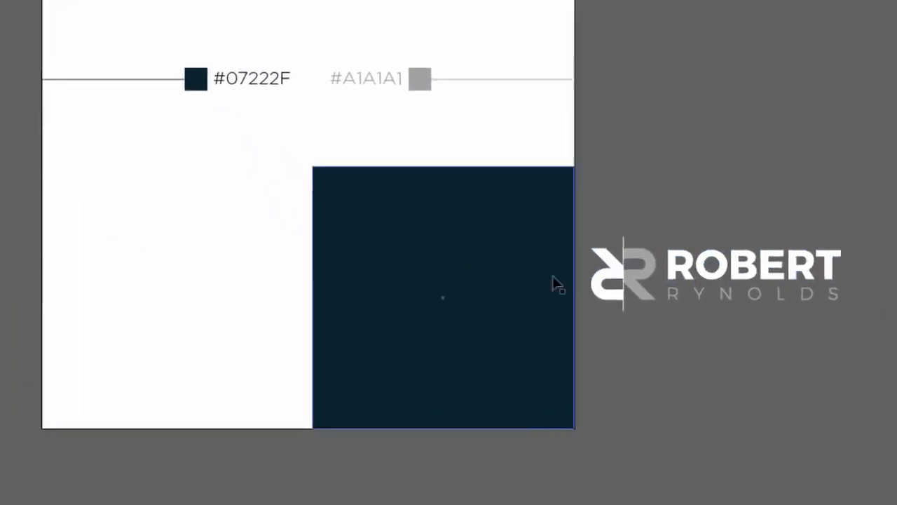
Step: Place the logo on the navy square, bring it to front, shrink and centre it
drag(587, 256, 340, 258)
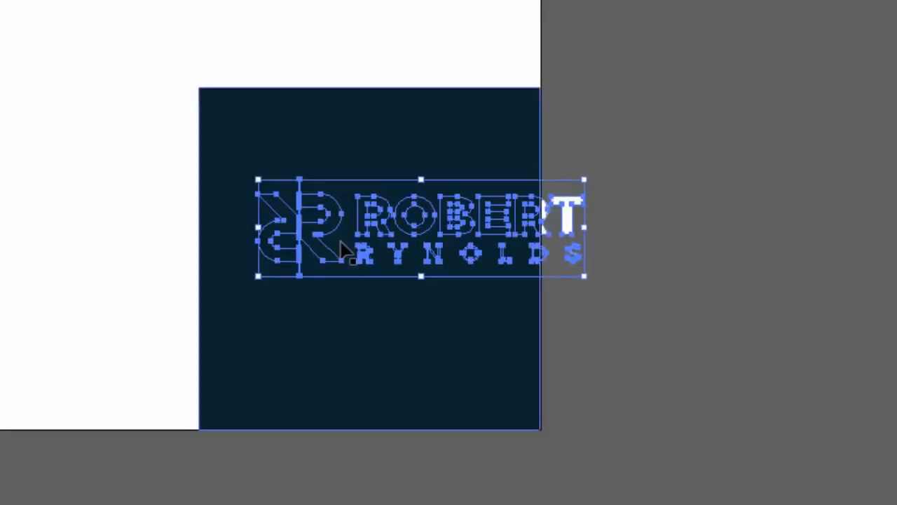
right_click(365, 253)
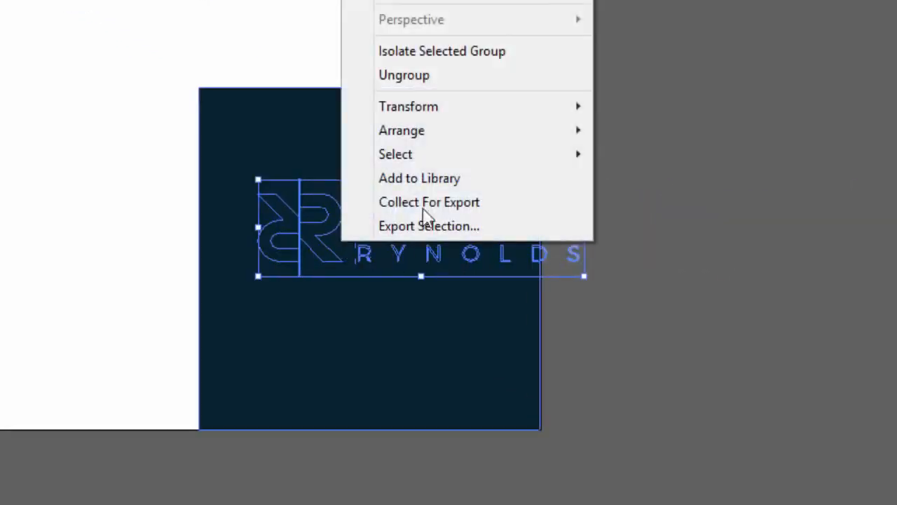
mouse_move(437, 130)
click(285, 132)
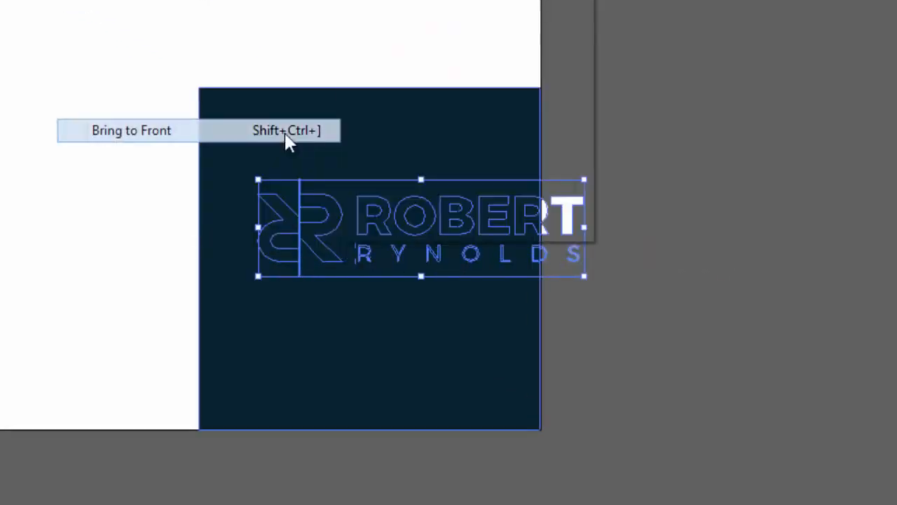
drag(587, 180, 532, 195)
drag(468, 230, 421, 264)
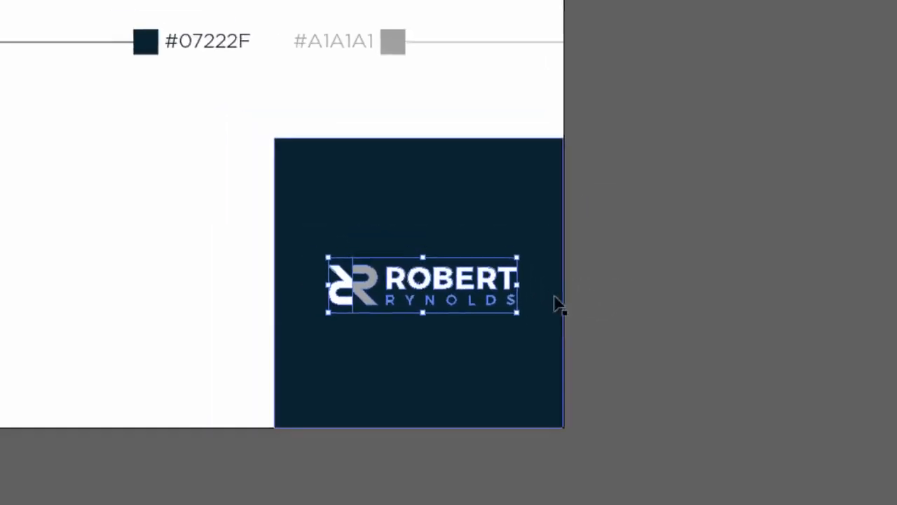
click(626, 246)
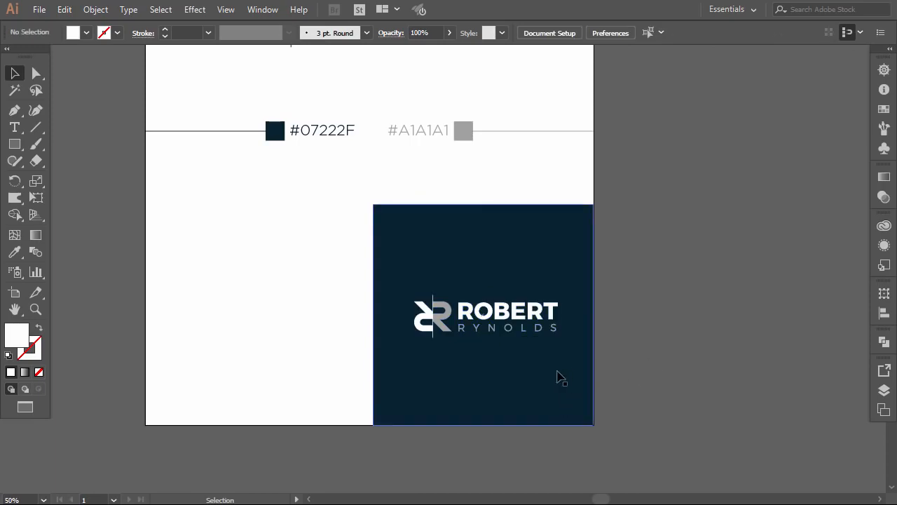
Step: Paste the building photo on the artboard's left half, aligning its top with the navy square
key(ctrl+v)
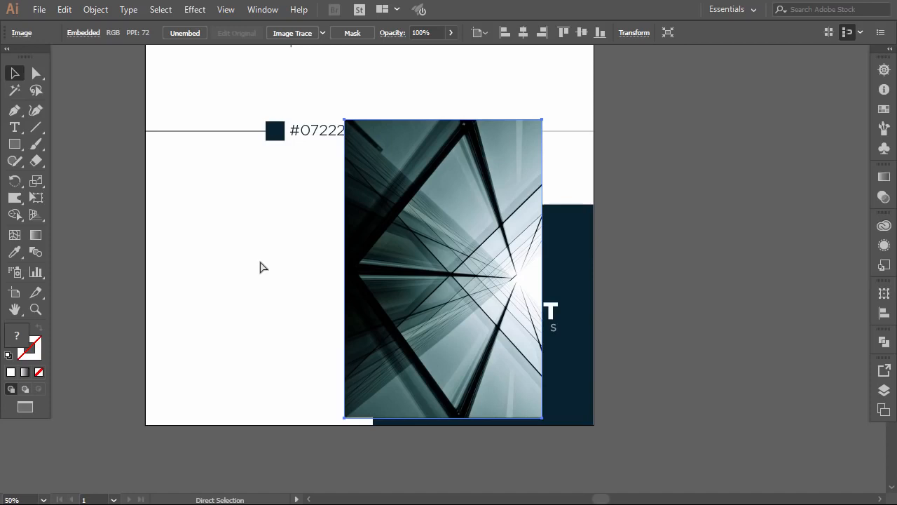
drag(406, 265, 251, 297)
drag(242, 254, 230, 280)
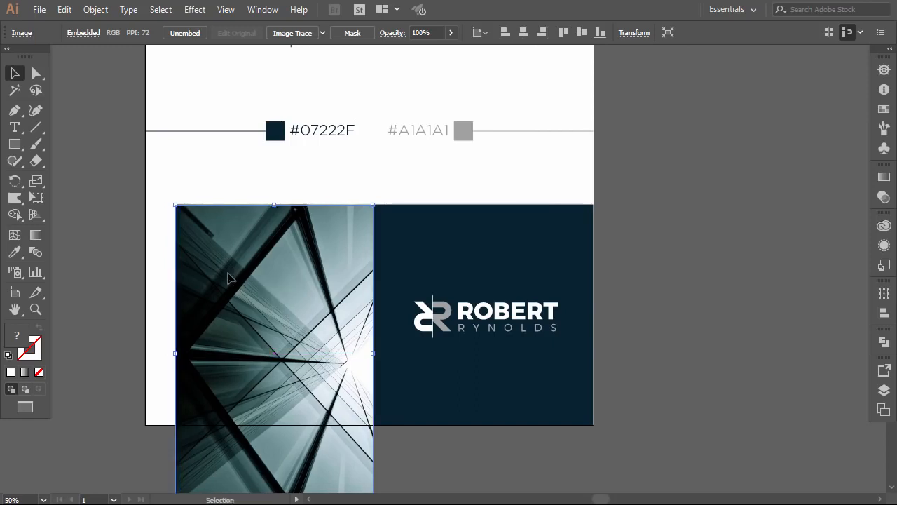
drag(175, 352, 161, 355)
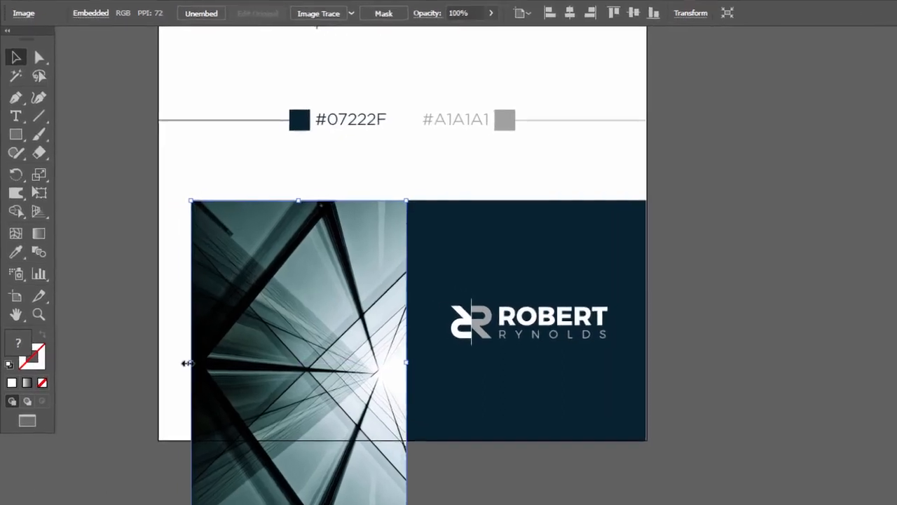
drag(201, 381, 184, 379)
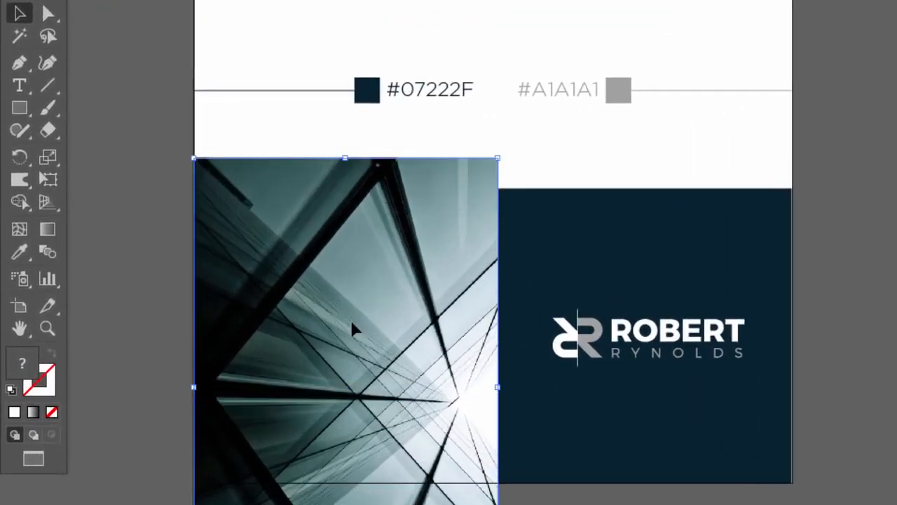
drag(353, 325, 353, 348)
click(862, 284)
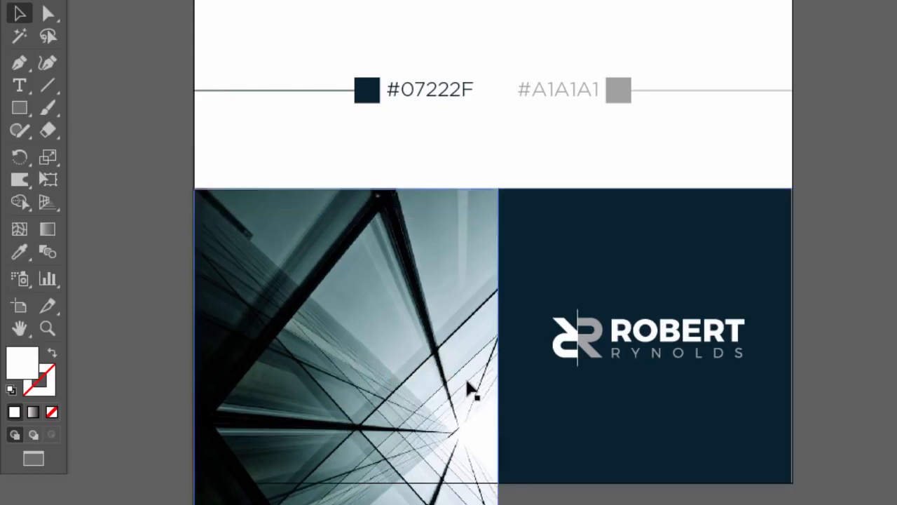
Step: Clip the photo to a copy of the navy square to form the left panel
click(583, 282)
drag(593, 278, 300, 282)
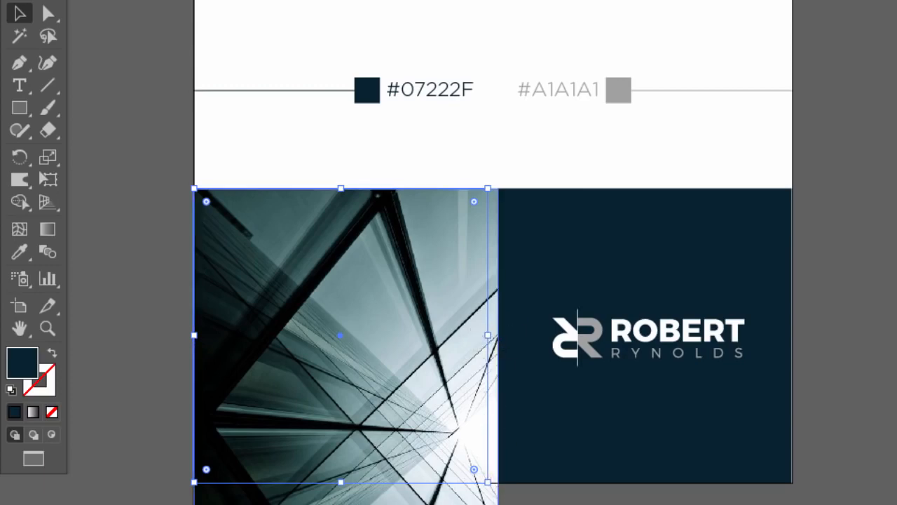
right_click(488, 284)
mouse_move(553, 426)
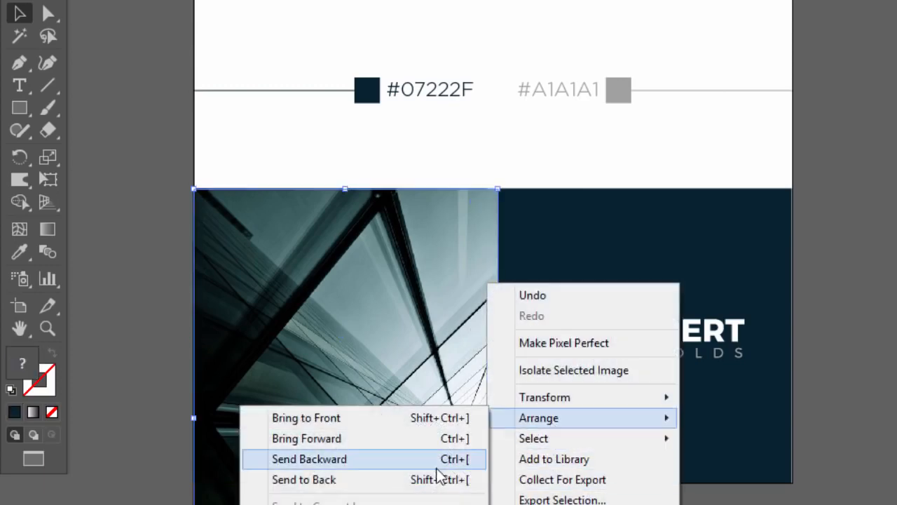
click(426, 480)
click(459, 377)
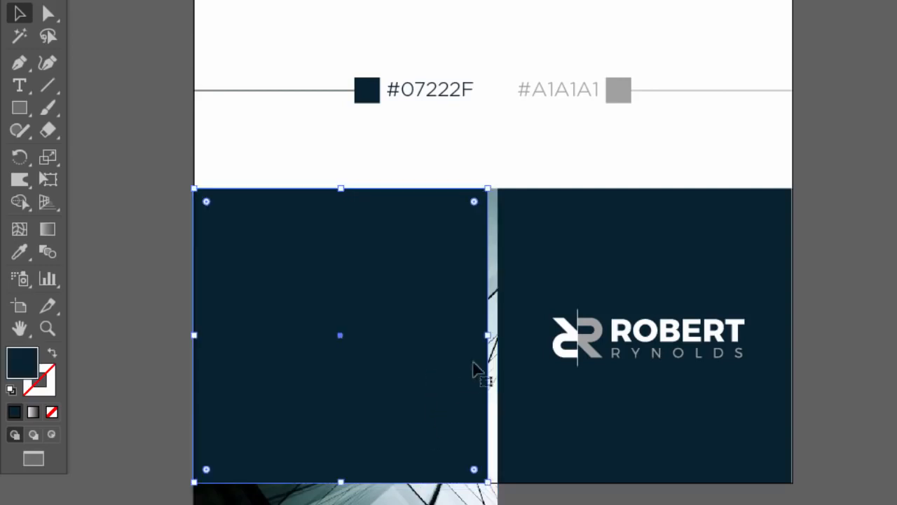
drag(488, 335, 499, 336)
shift+click(460, 493)
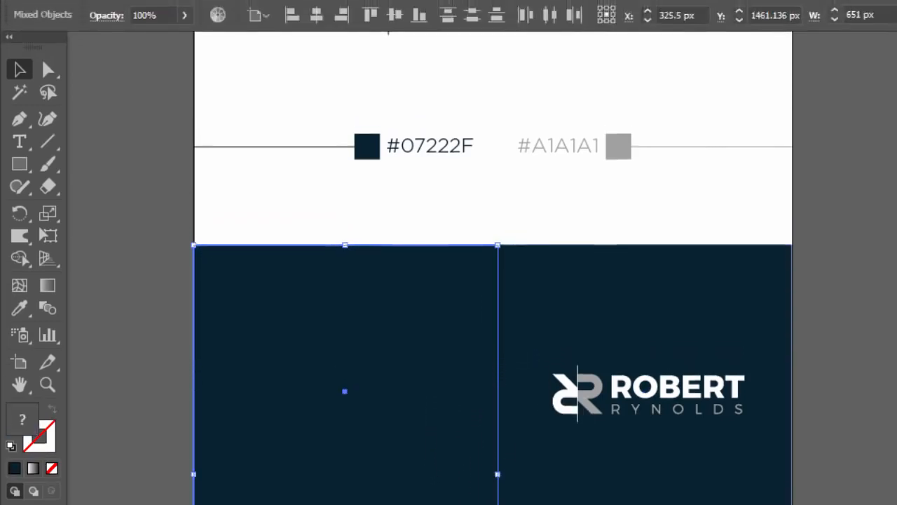
click(130, 12)
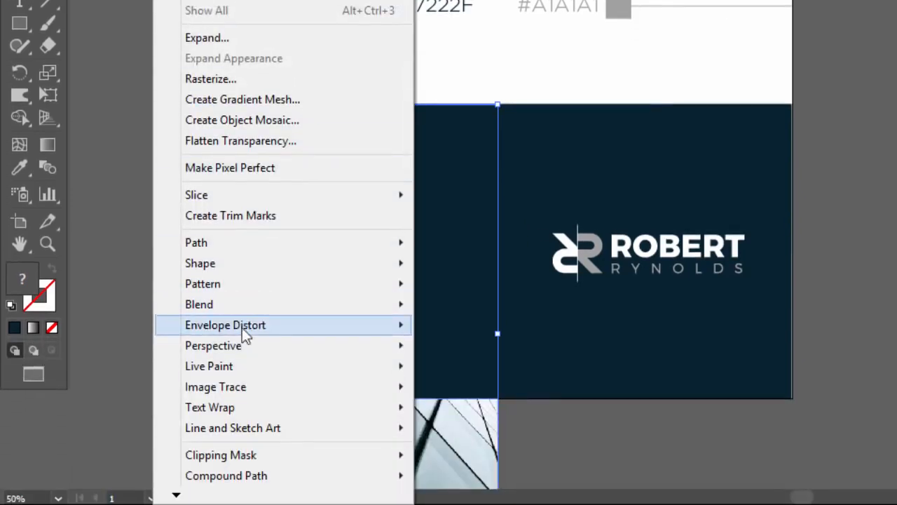
mouse_move(275, 455)
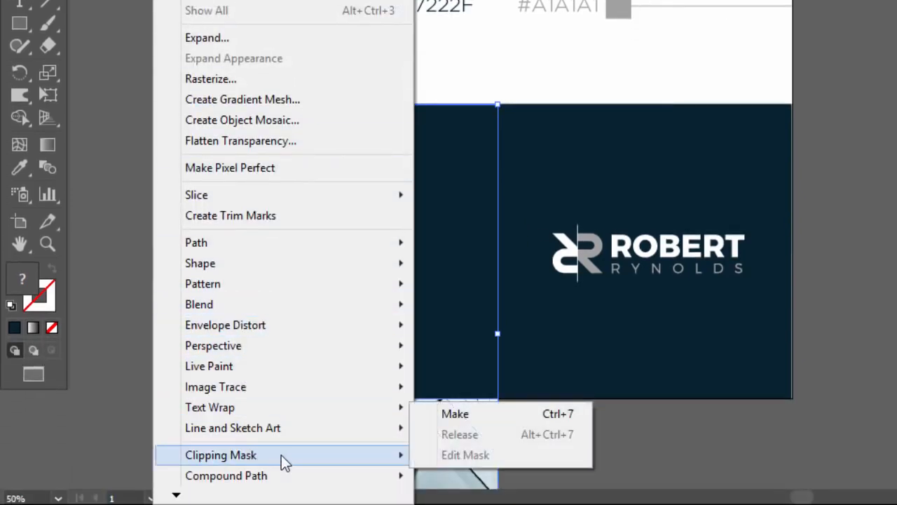
click(450, 415)
click(602, 471)
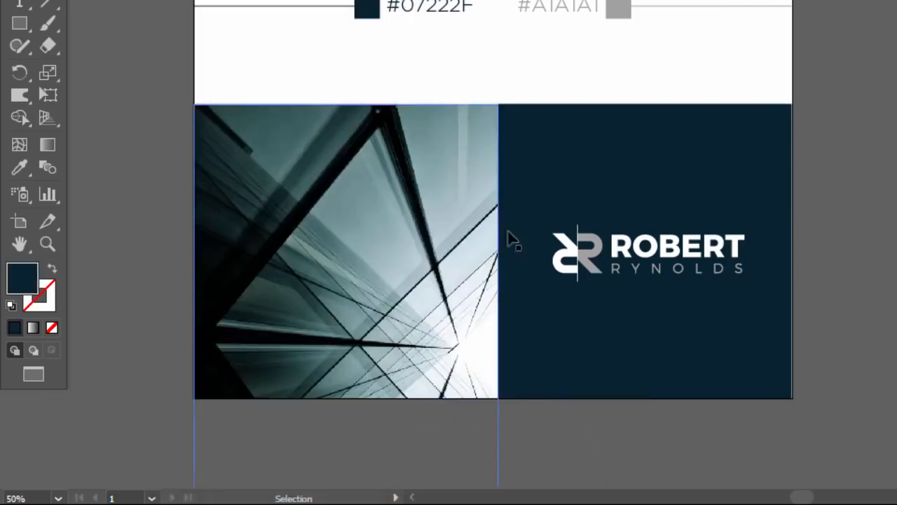
Step: Lay a navy square copy over the photo with Multiply blending and reduced opacity
click(600, 329)
drag(634, 332, 361, 330)
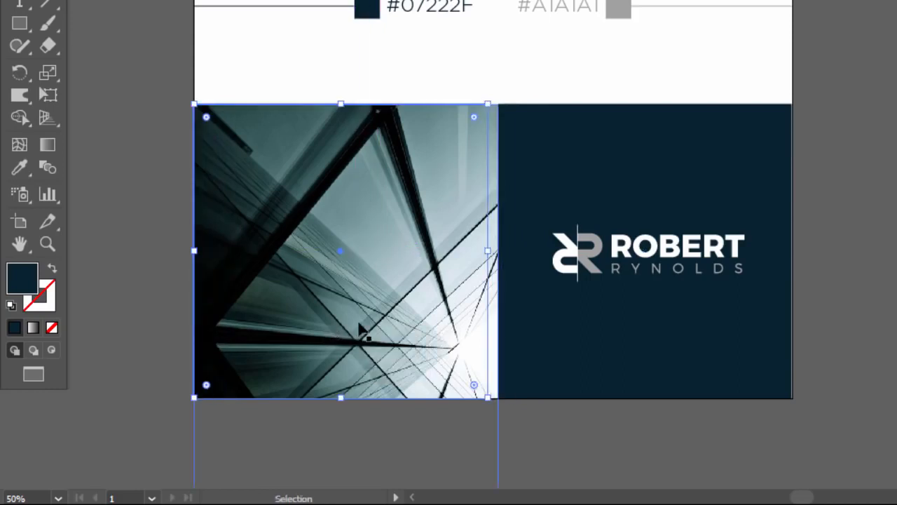
right_click(439, 260)
mouse_move(507, 156)
click(420, 154)
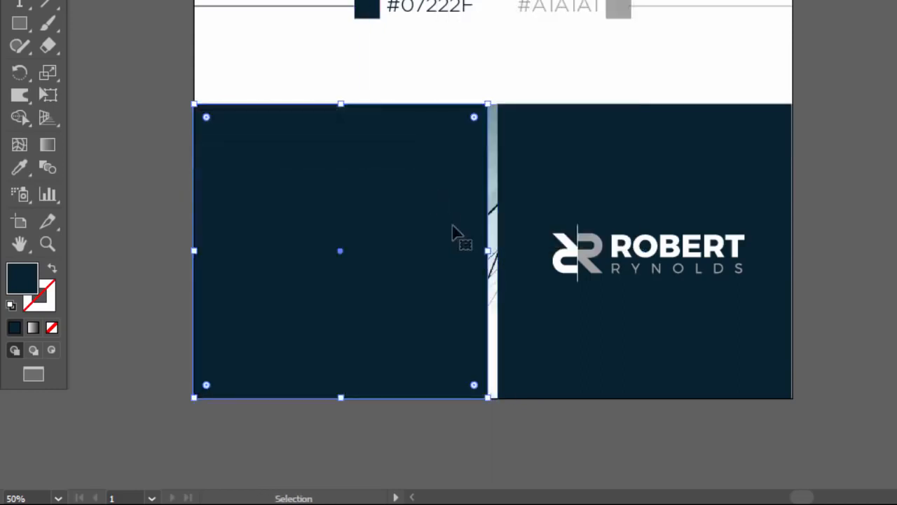
drag(488, 252, 498, 251)
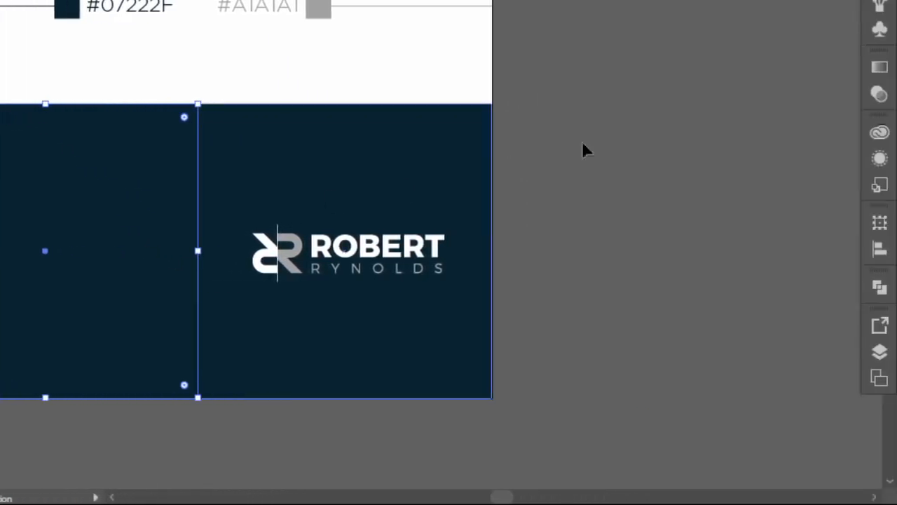
click(880, 94)
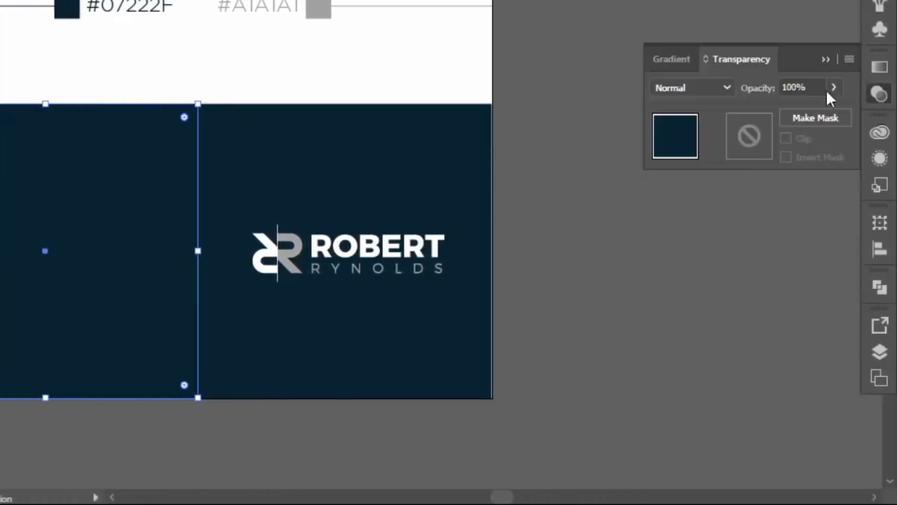
click(722, 88)
click(694, 154)
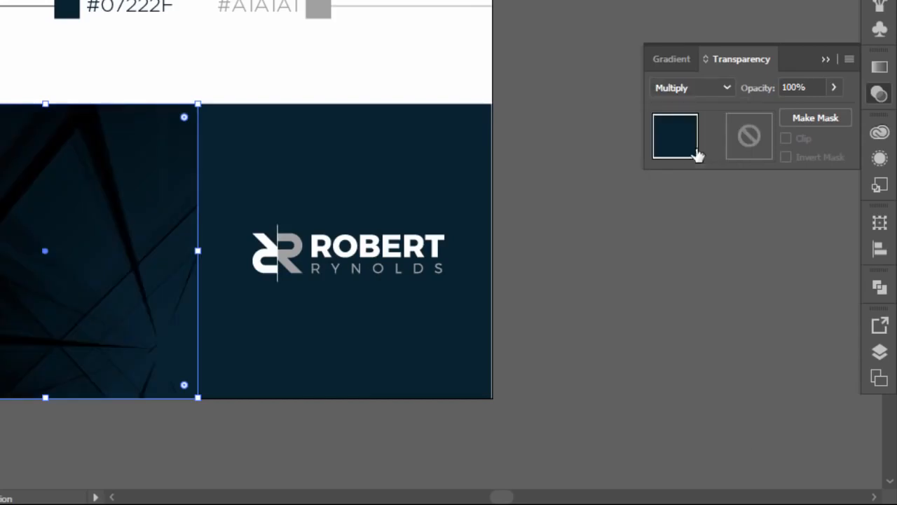
click(833, 87)
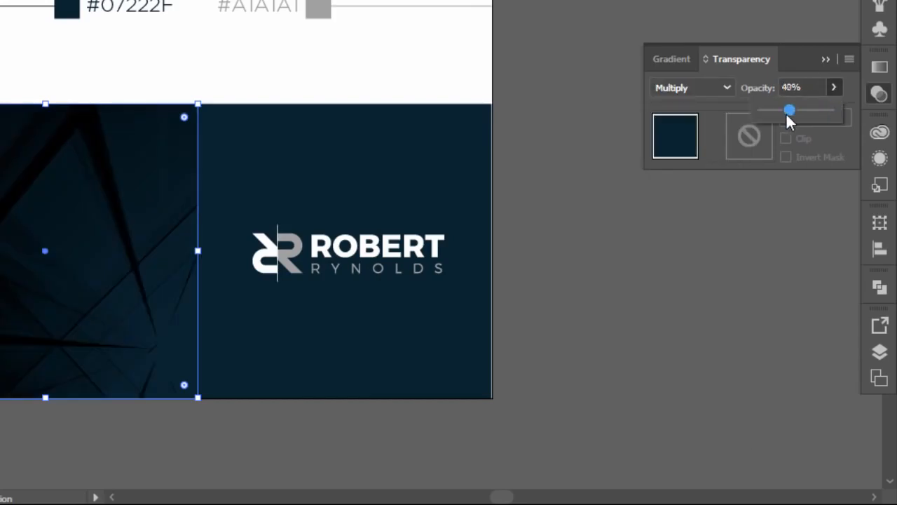
drag(788, 112, 776, 112)
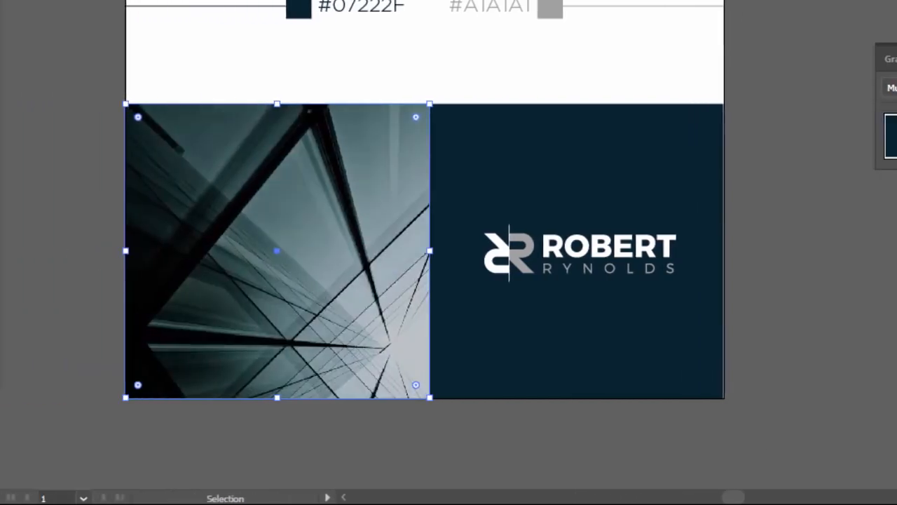
drag(890, 112, 896, 112)
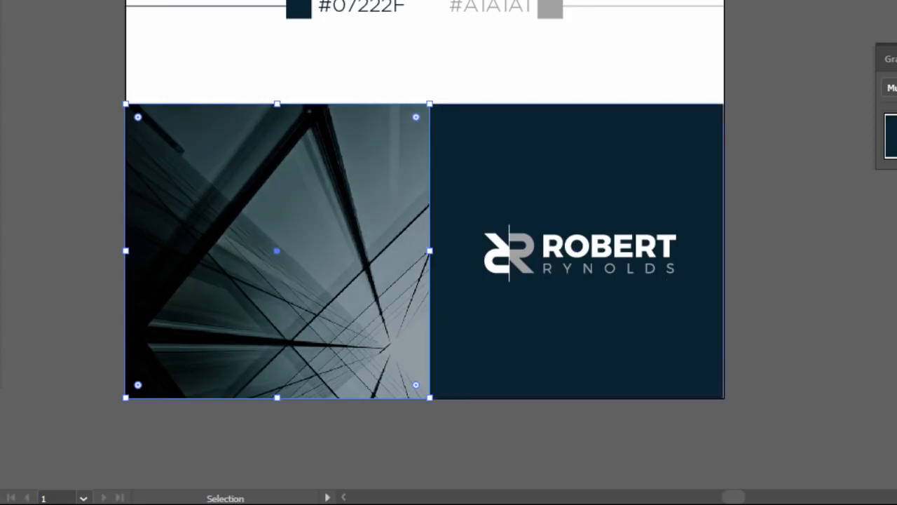
click(896, 58)
Step: Copy the logo's R symbol from the logo group and move it onto the building photo
click(533, 247)
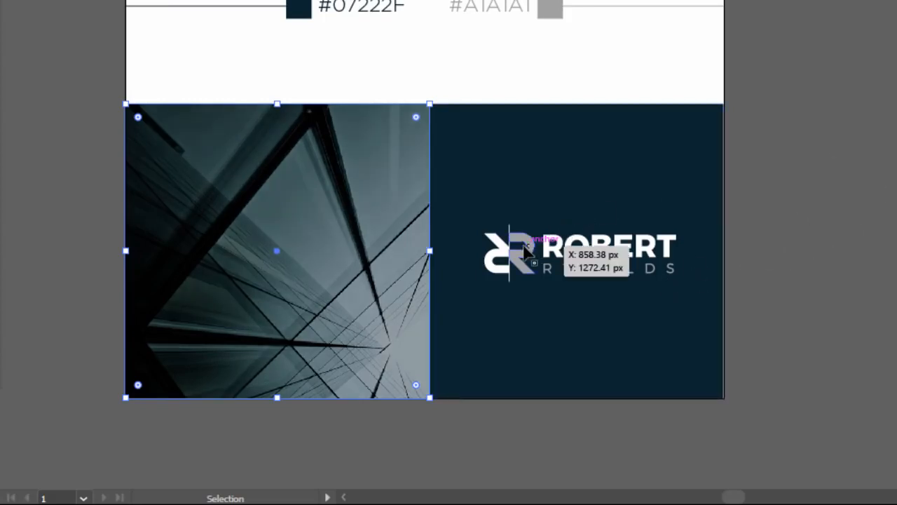
double_click(527, 250)
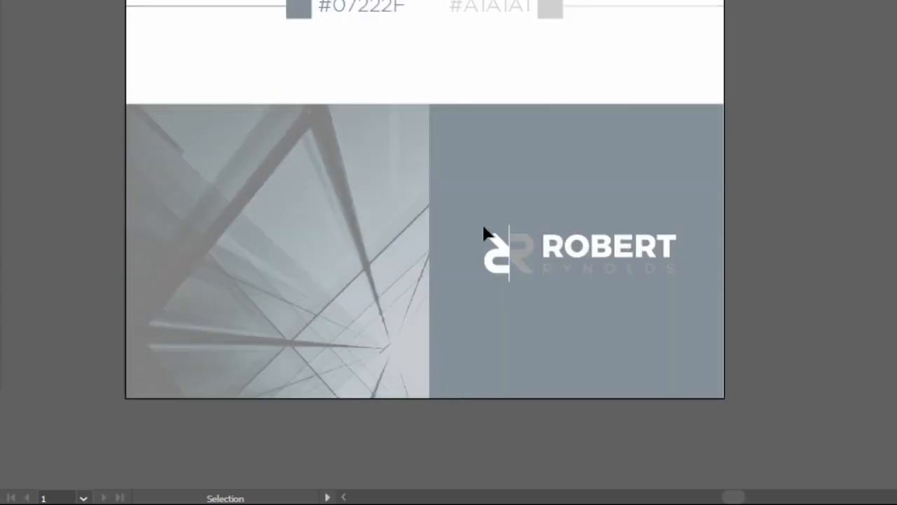
key(ctrl+a)
key(a)
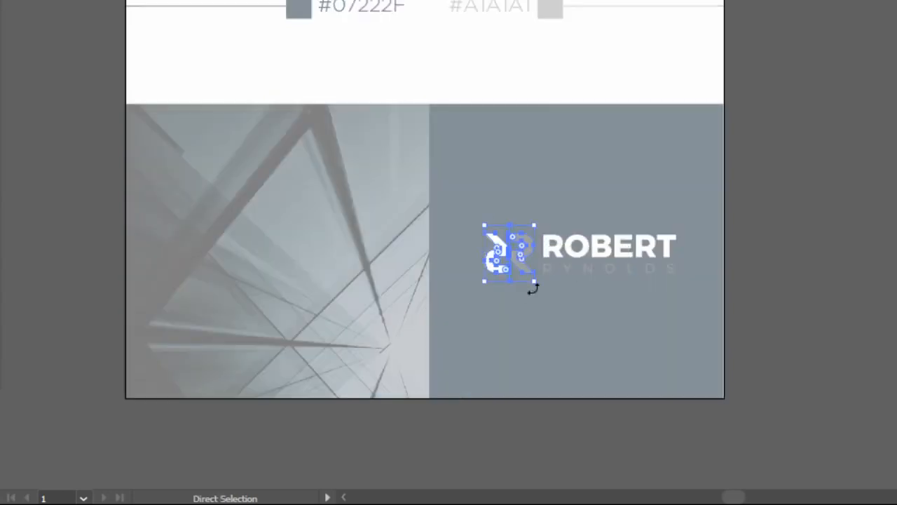
double_click(860, 280)
key(ctrl+f)
drag(552, 284, 300, 260)
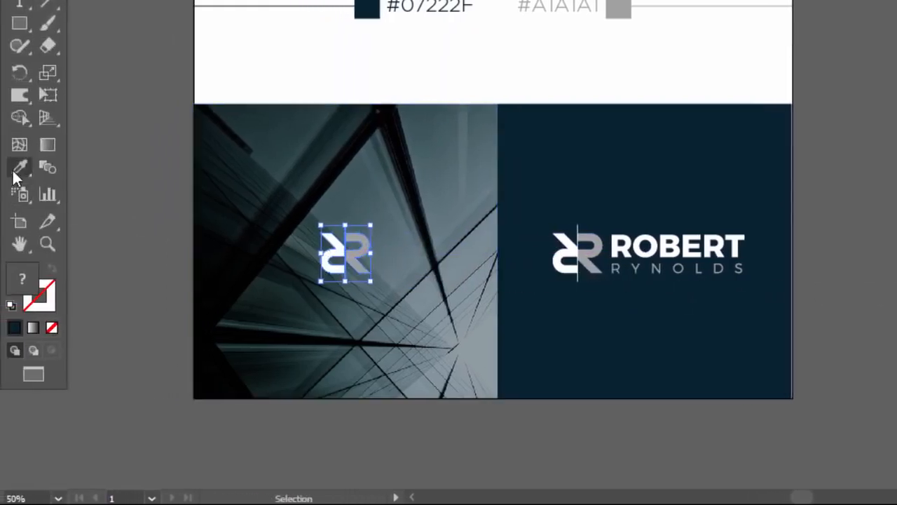
Step: Make the copied R symbol's grey half white with the Eyedropper
click(16, 172)
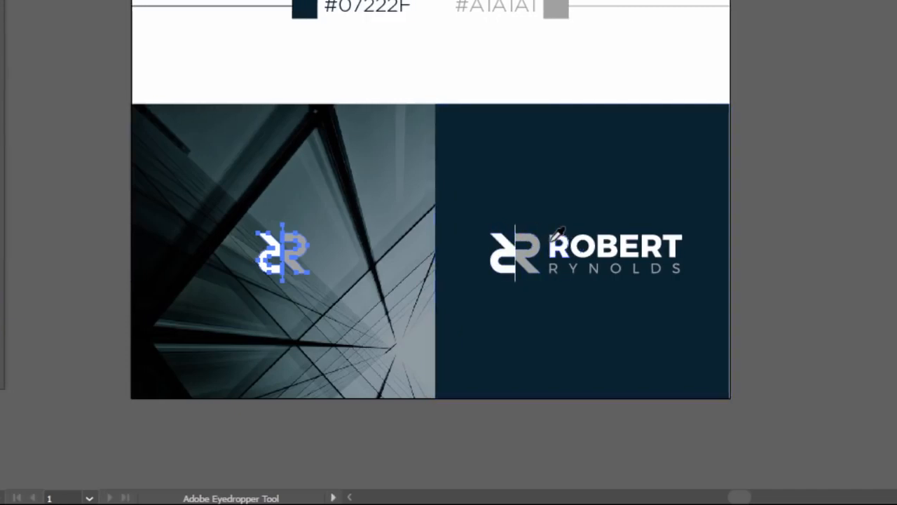
click(548, 235)
key(v)
key(a)
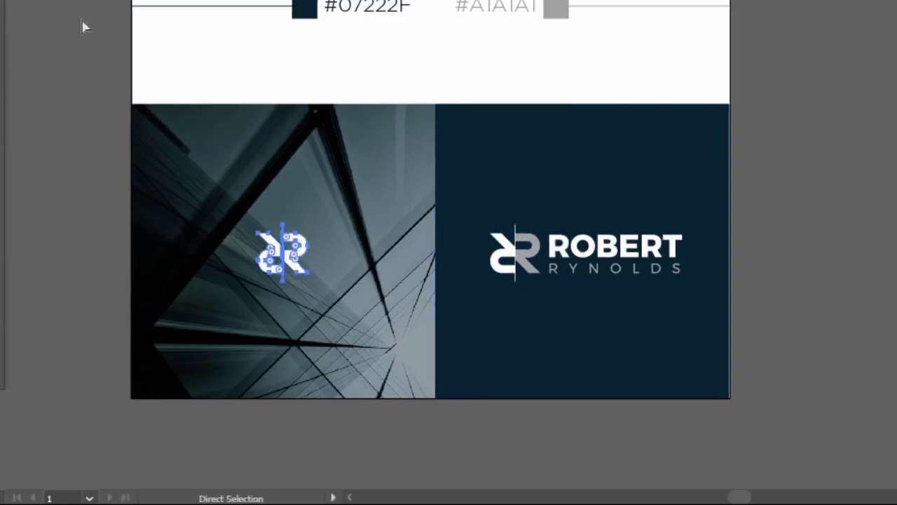
key(v)
Step: Enlarge the R symbol on the photo and set its opacity to 50%
click(300, 245)
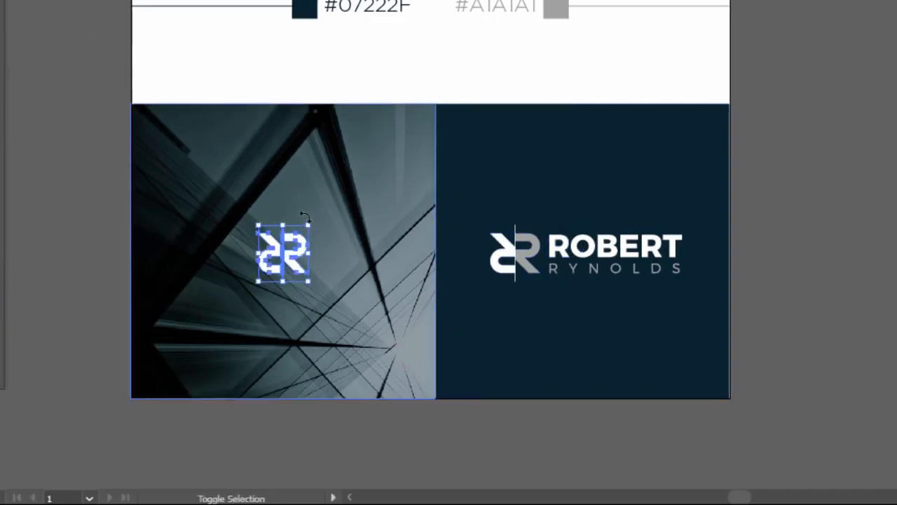
drag(310, 224, 347, 169)
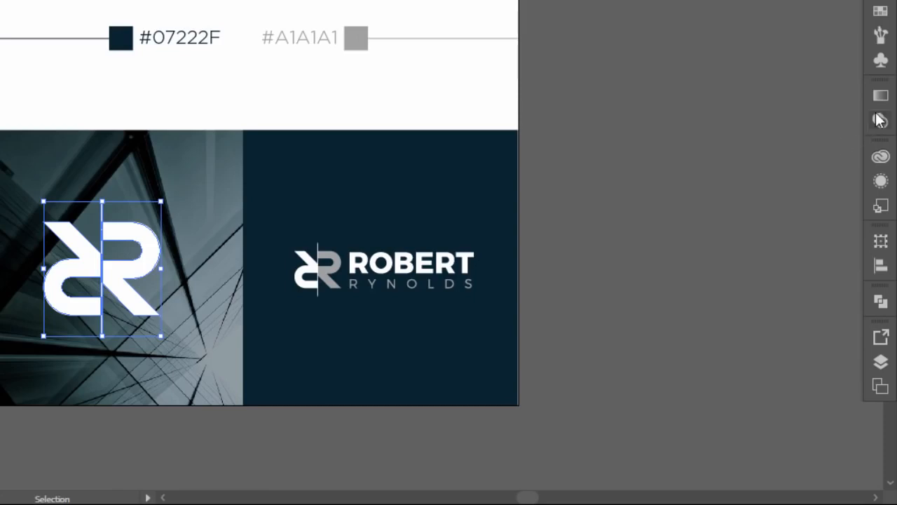
click(880, 121)
mouse_move(806, 136)
mouse_down()
mouse_move(827, 138)
mouse_move(816, 136)
mouse_up()
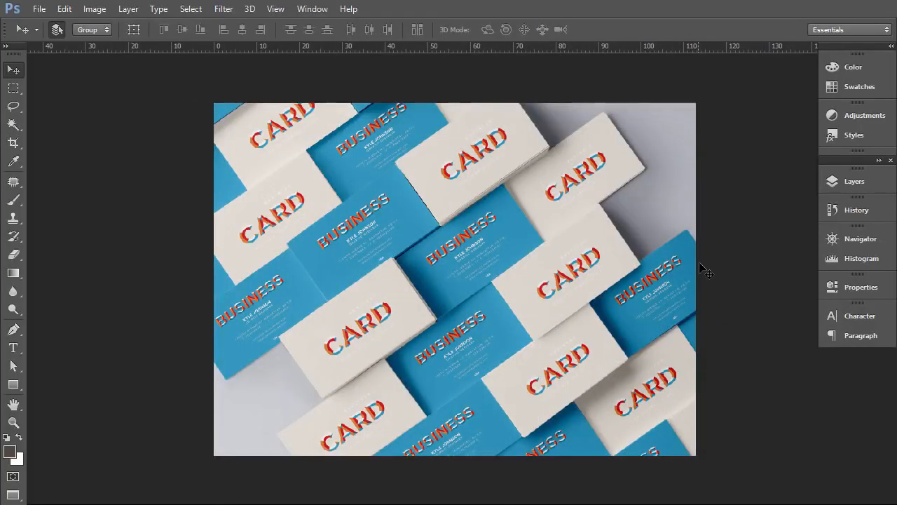
Step: Identify the front and back card layers and open the back card's design smart object
click(840, 185)
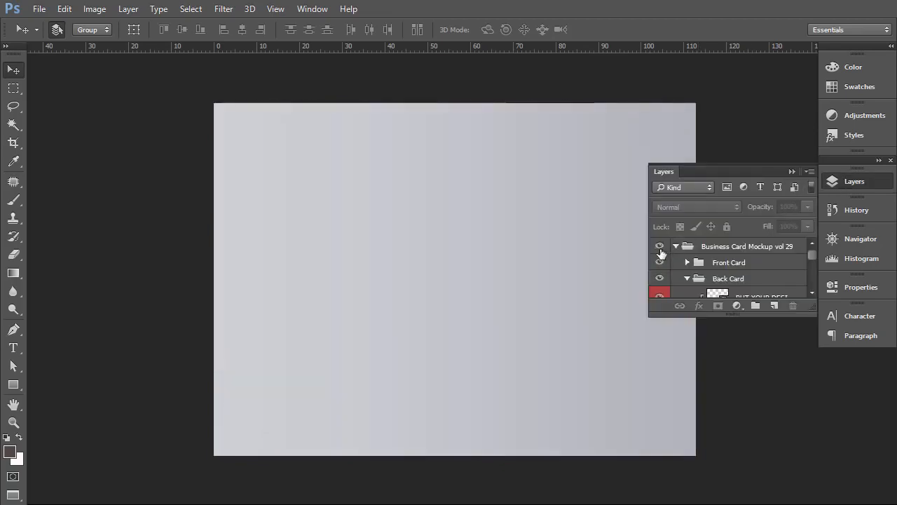
click(659, 246)
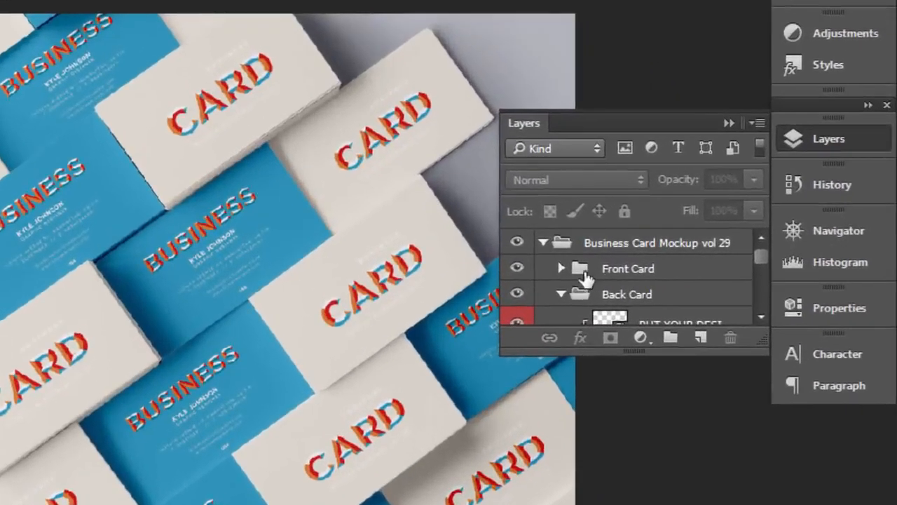
click(518, 269)
click(518, 269)
click(517, 294)
click(516, 295)
scroll(603, 305, down, 1)
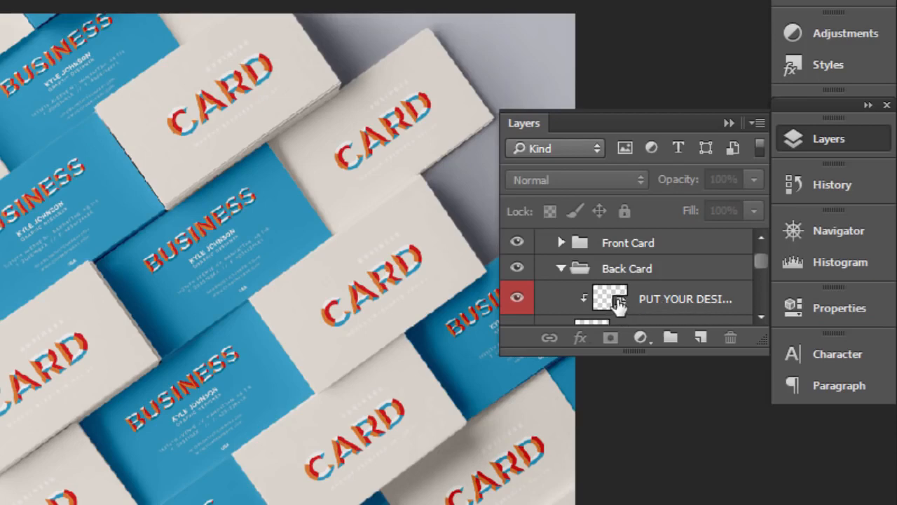
click(618, 302)
double_click(621, 300)
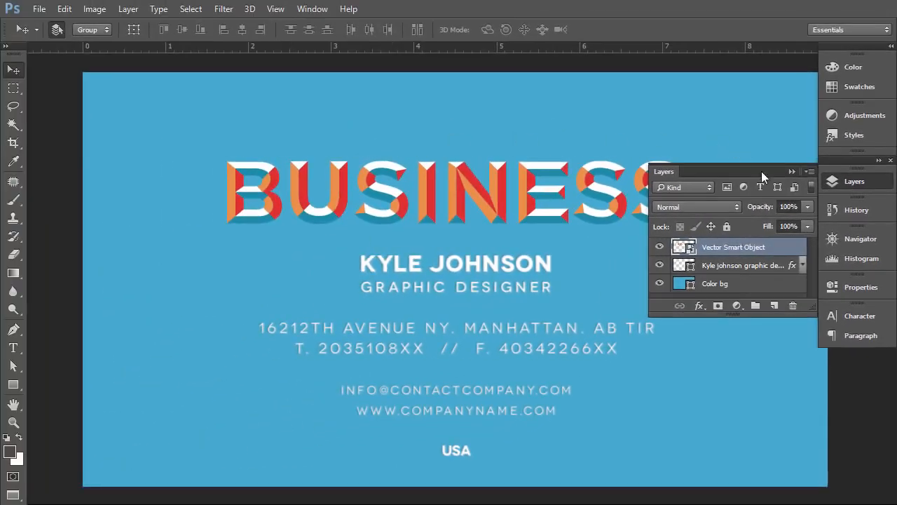
Step: Zoom out to the whole card and hide the sample artwork, leaving the background colour layer
click(789, 171)
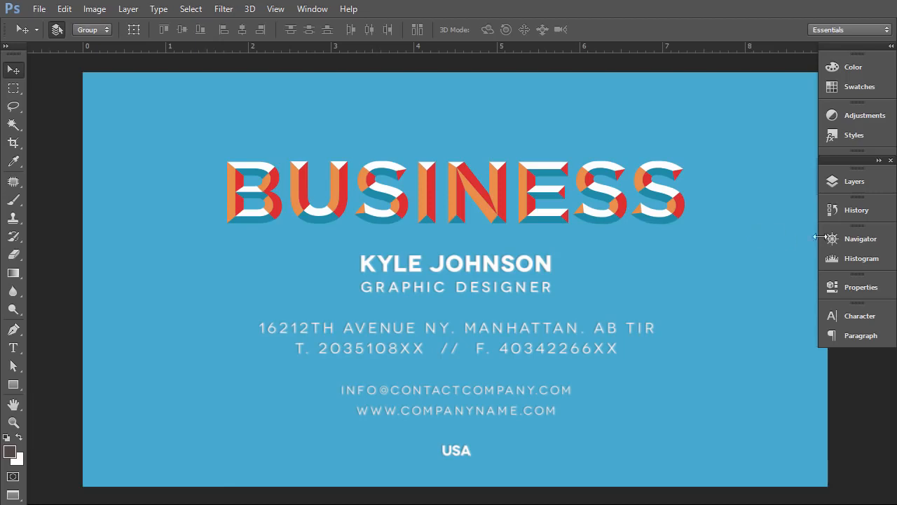
click(828, 239)
click(719, 309)
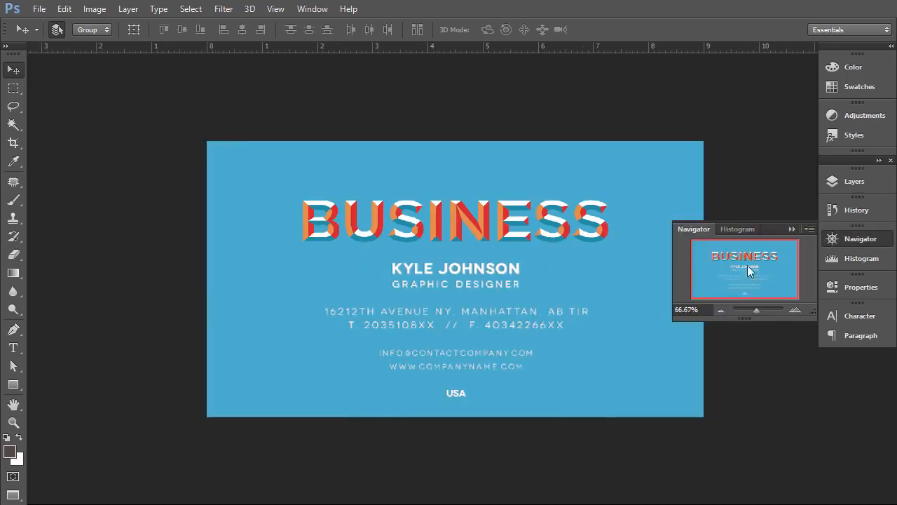
click(792, 229)
click(856, 184)
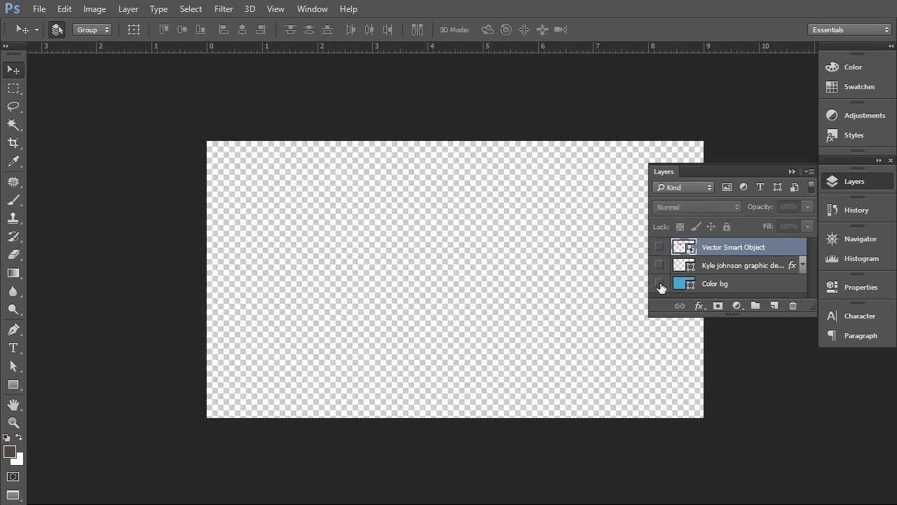
click(660, 283)
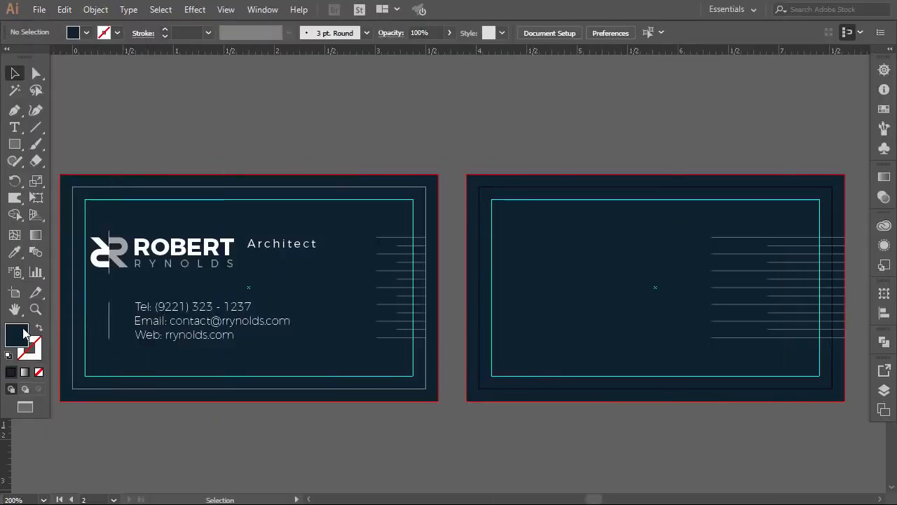
Step: Copy the navy hex code and set the Color bg layer's fill to 08222F
double_click(17, 335)
click(541, 345)
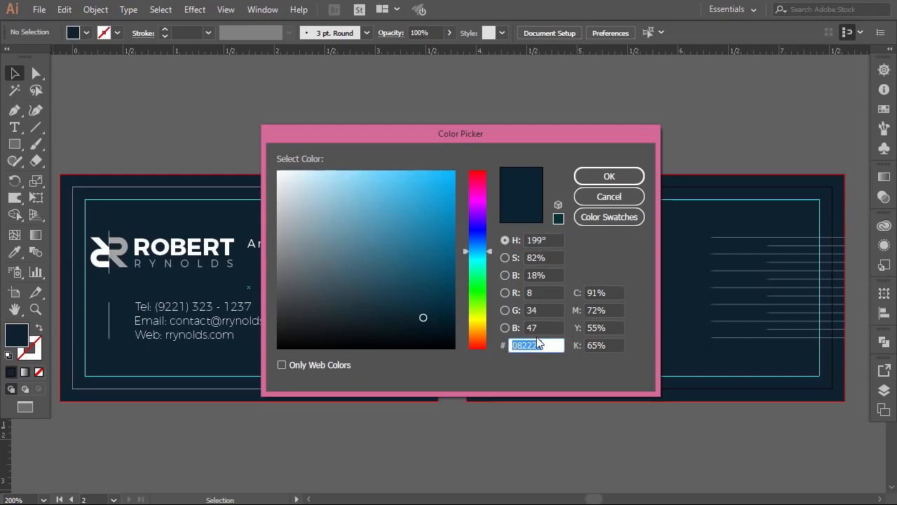
click(609, 176)
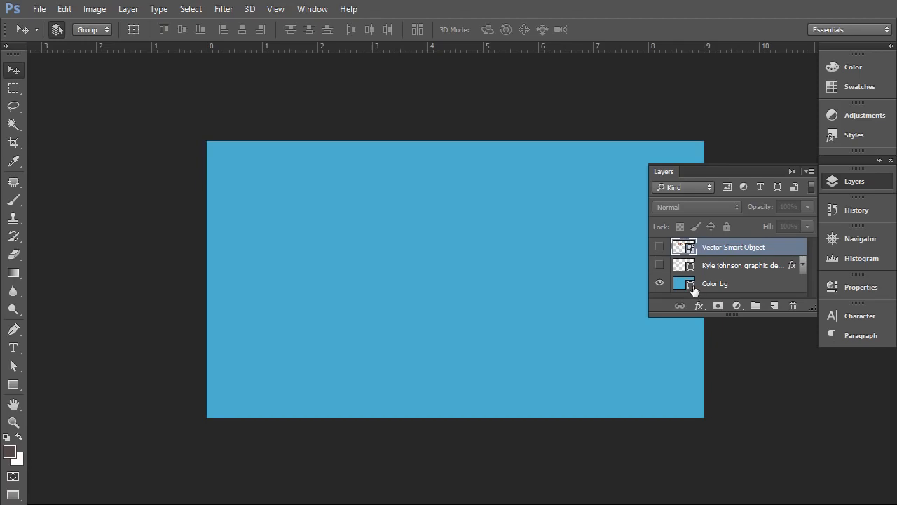
double_click(691, 285)
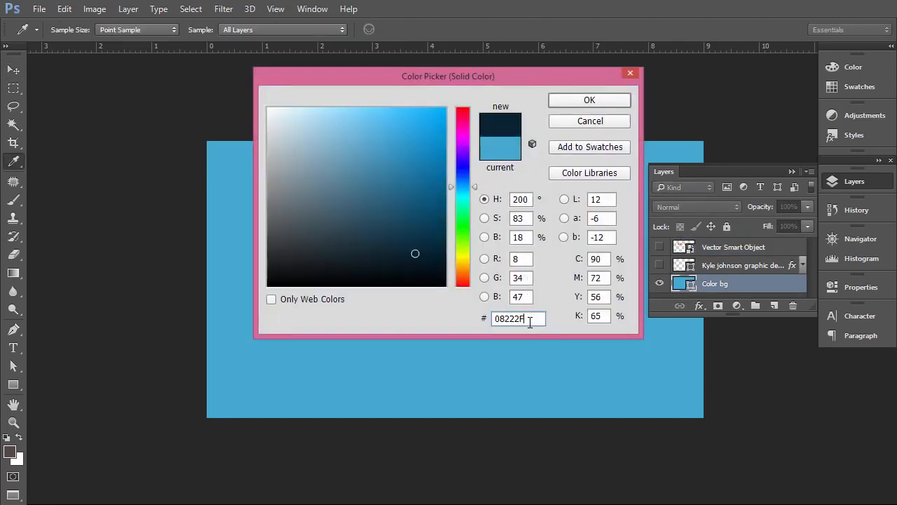
text(08222F)
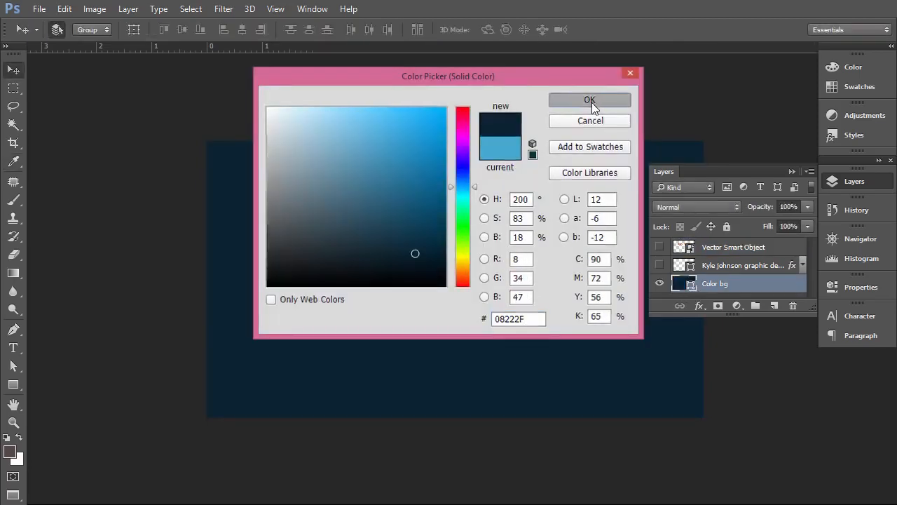
click(592, 102)
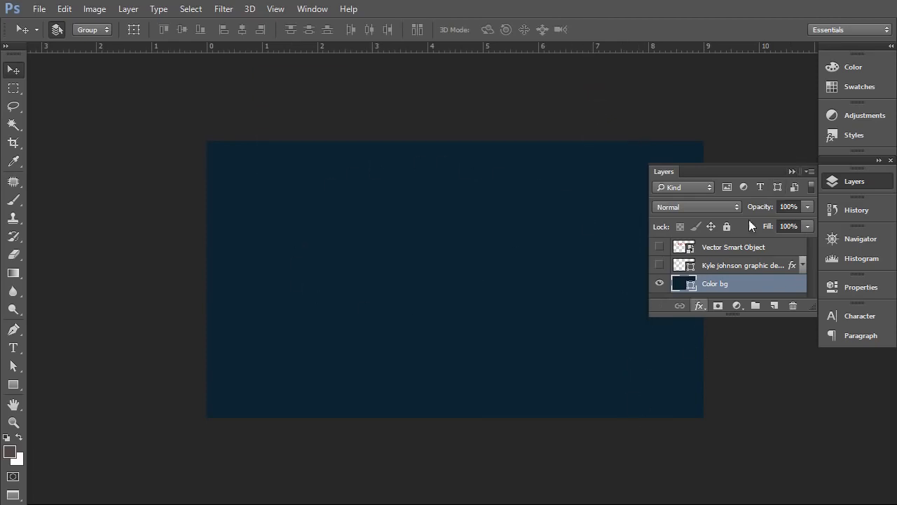
click(792, 171)
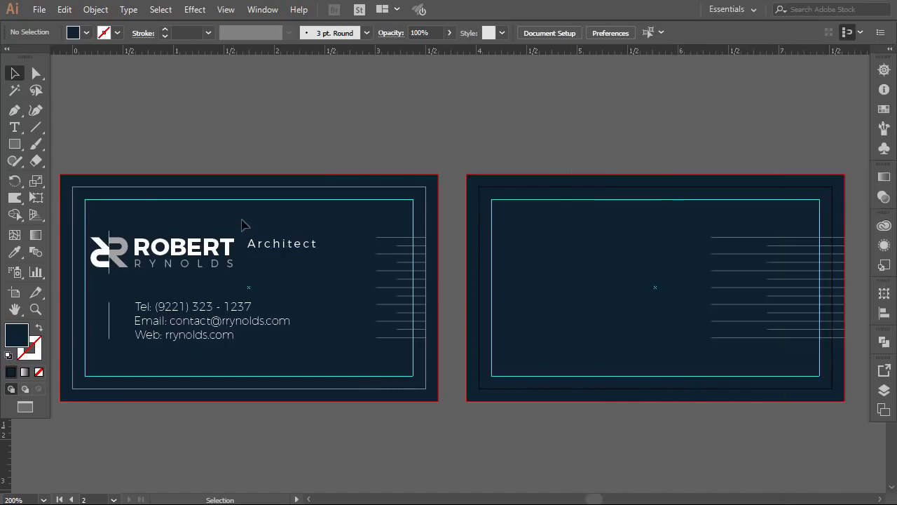
Step: Copy the business card front design in Illustrator
click(114, 342)
drag(124, 267, 114, 233)
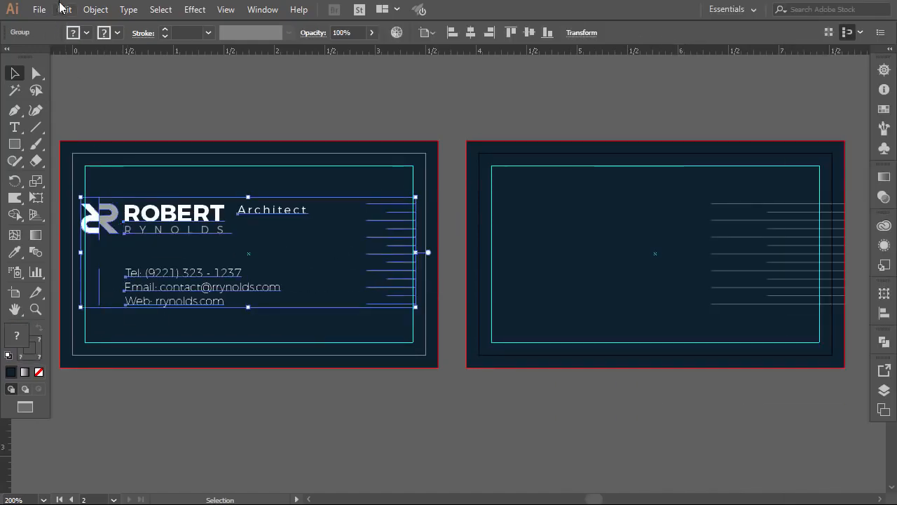
click(63, 9)
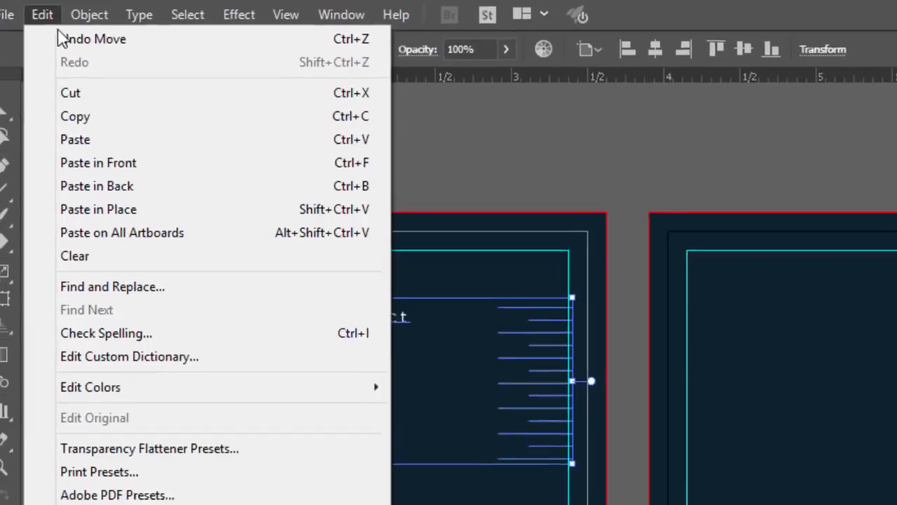
click(78, 116)
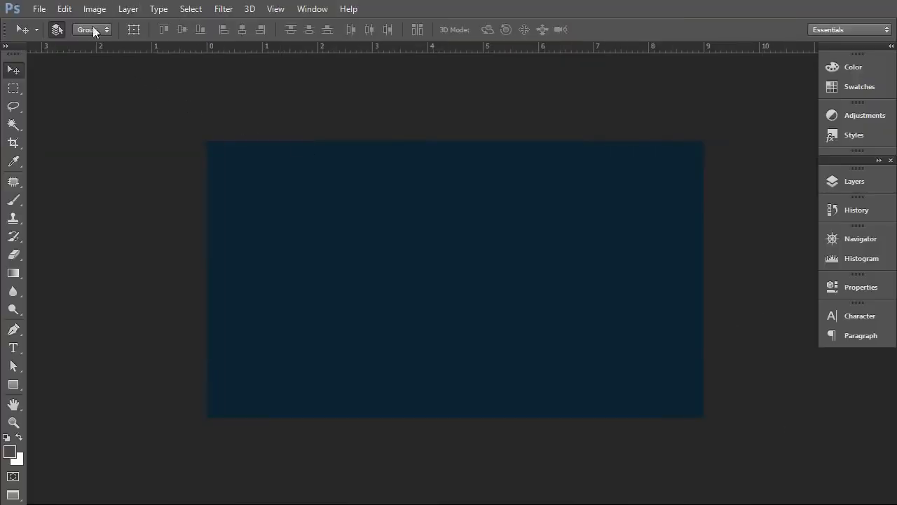
Step: Paste the card design as pixels into the back-card file, aligned to the right edge
click(64, 8)
click(106, 127)
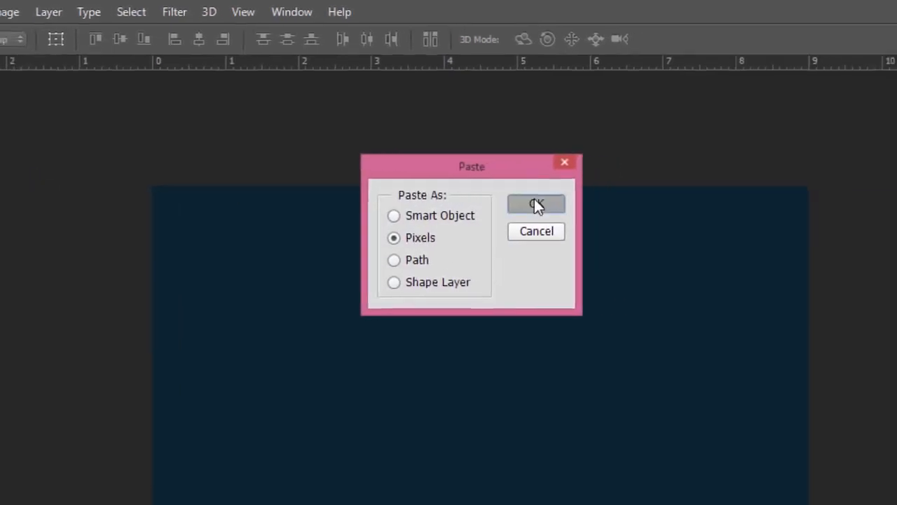
click(537, 206)
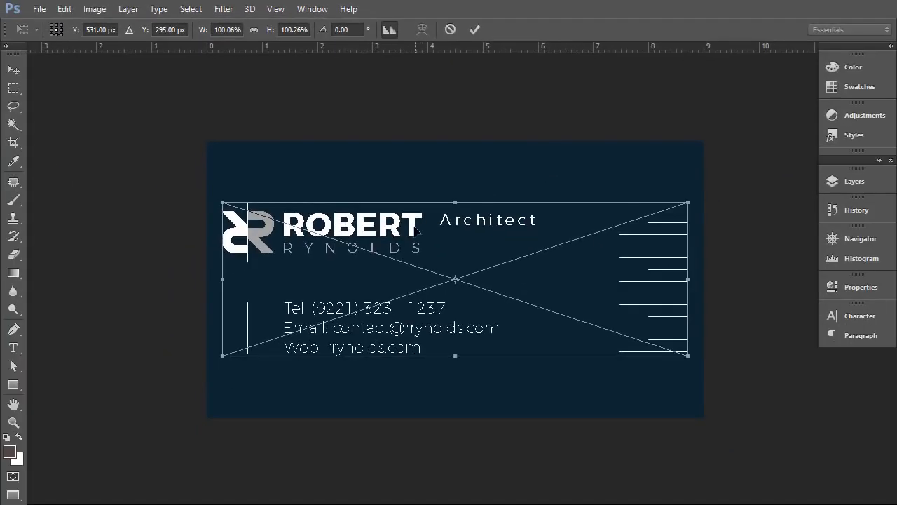
drag(416, 229, 427, 234)
key(Return)
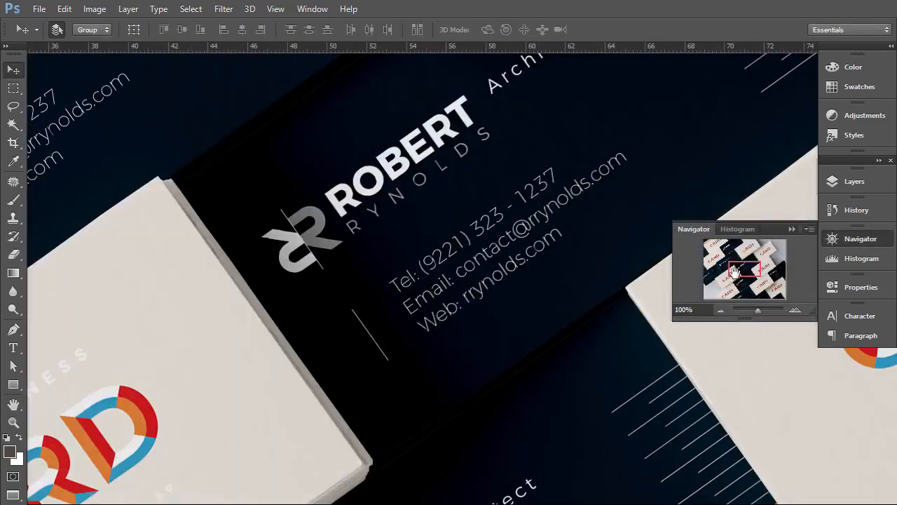
mouse_move(733, 272)
mouse_down()
mouse_move(740, 265)
mouse_move(729, 261)
mouse_move(744, 270)
mouse_move(750, 254)
mouse_move(742, 268)
mouse_up()
Step: Zoom out and pan to view the whole business card mockup
click(721, 309)
click(722, 308)
click(722, 309)
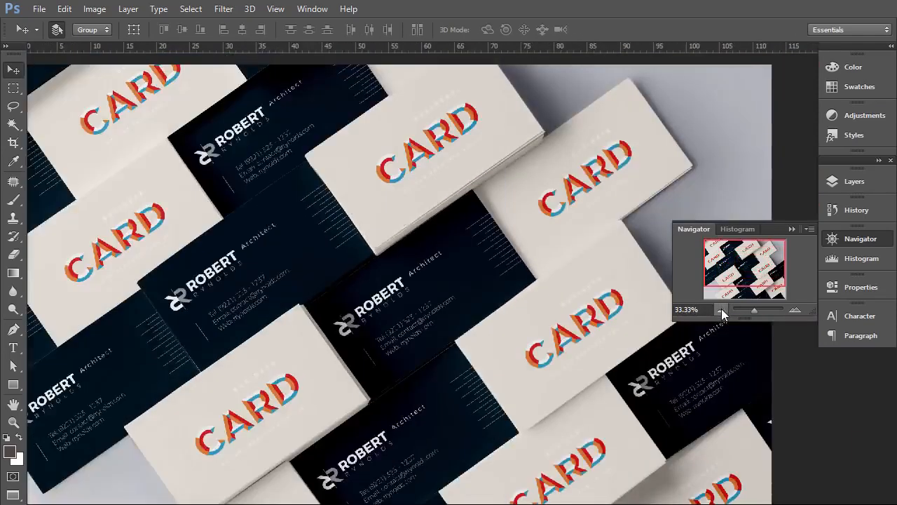
click(721, 308)
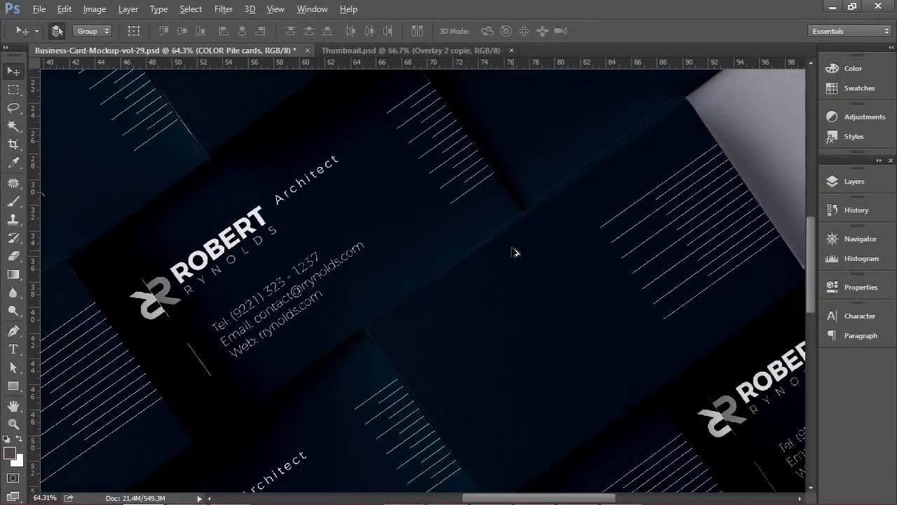
scroll(466, 226, down, 5)
scroll(354, 199, up, 2)
scroll(352, 196, left, 2)
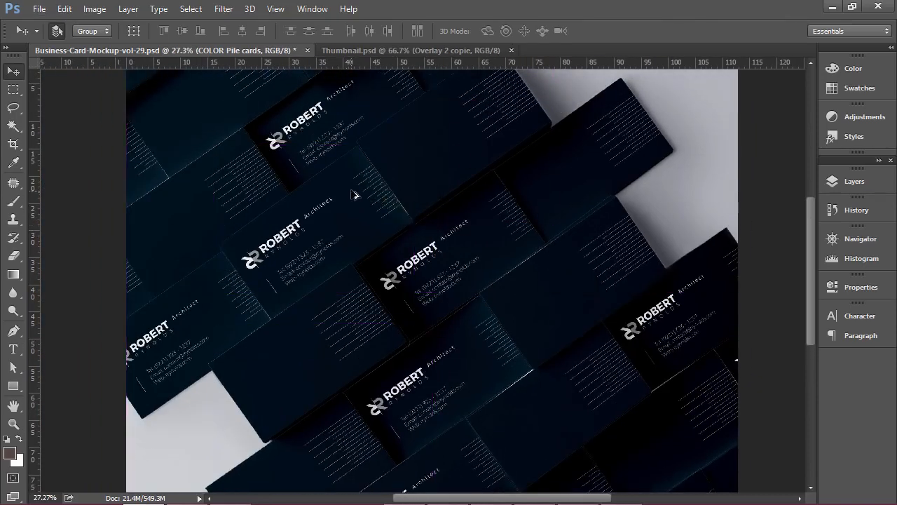
scroll(353, 196, down, 1)
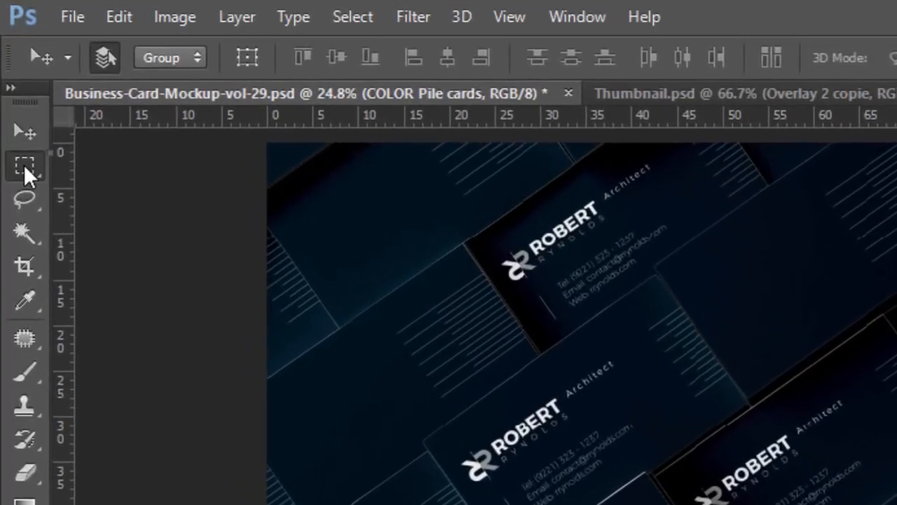
Step: Marquee-select the mockup's upper-left area over the stacked cards and Copy Merged it
click(24, 164)
click(279, 156)
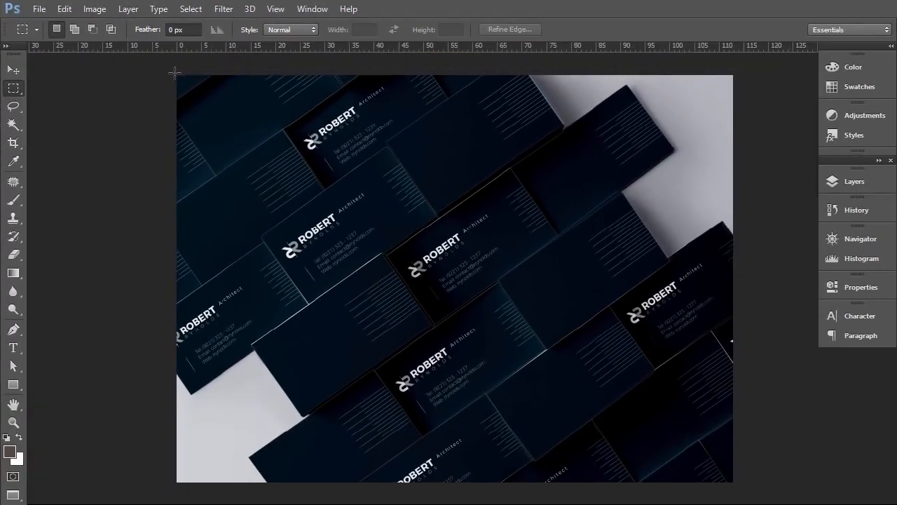
drag(177, 82, 286, 131)
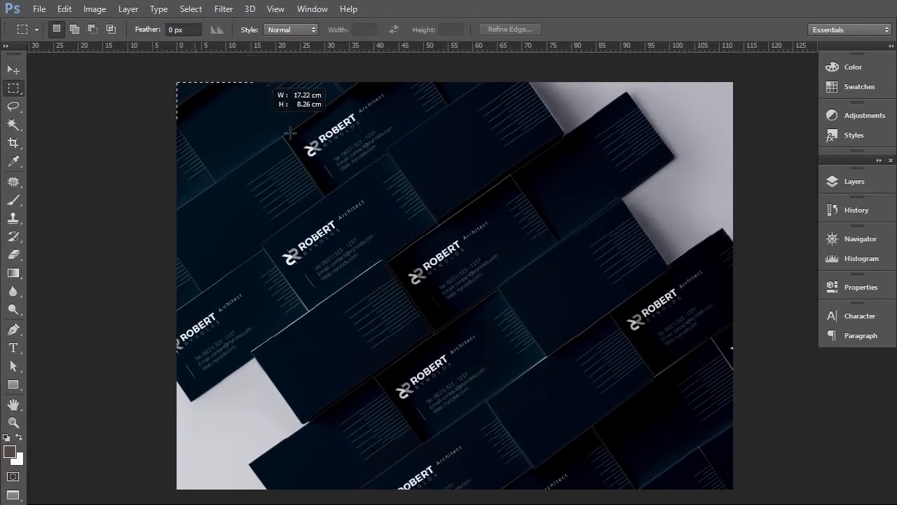
drag(502, 202, 557, 229)
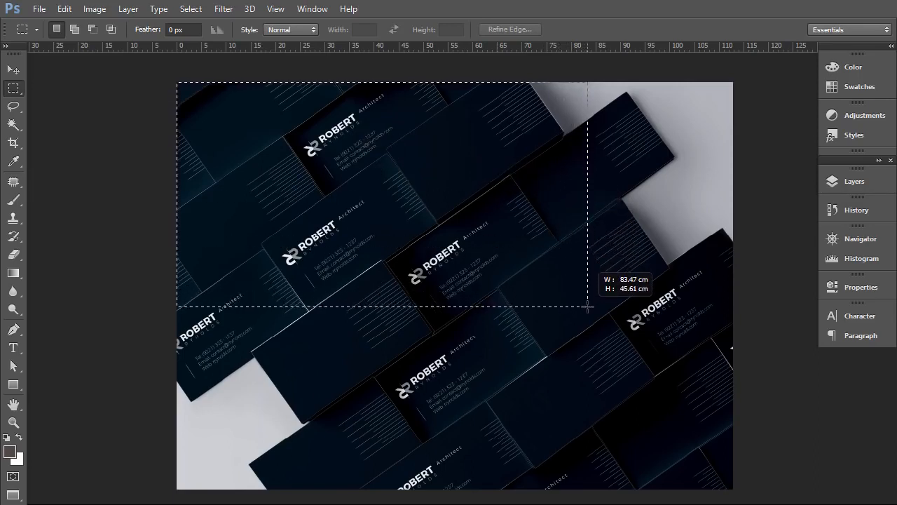
drag(587, 306, 586, 292)
click(64, 8)
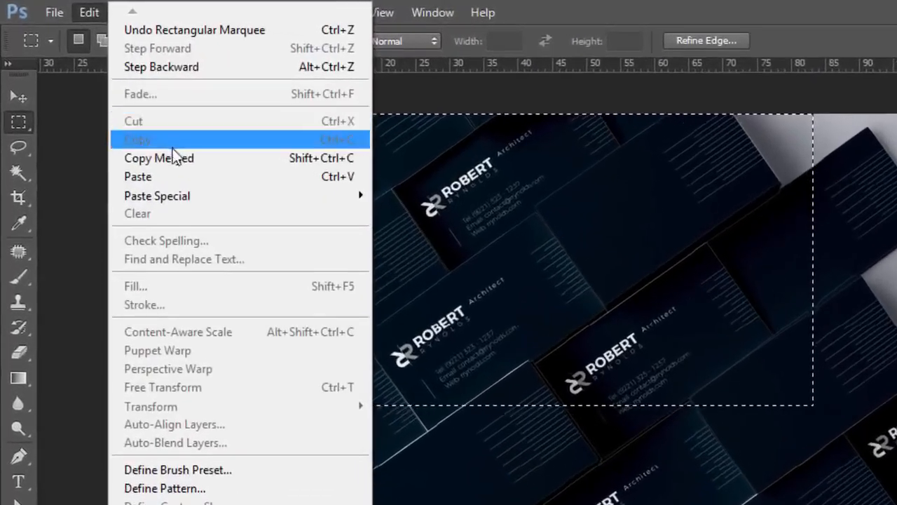
click(172, 157)
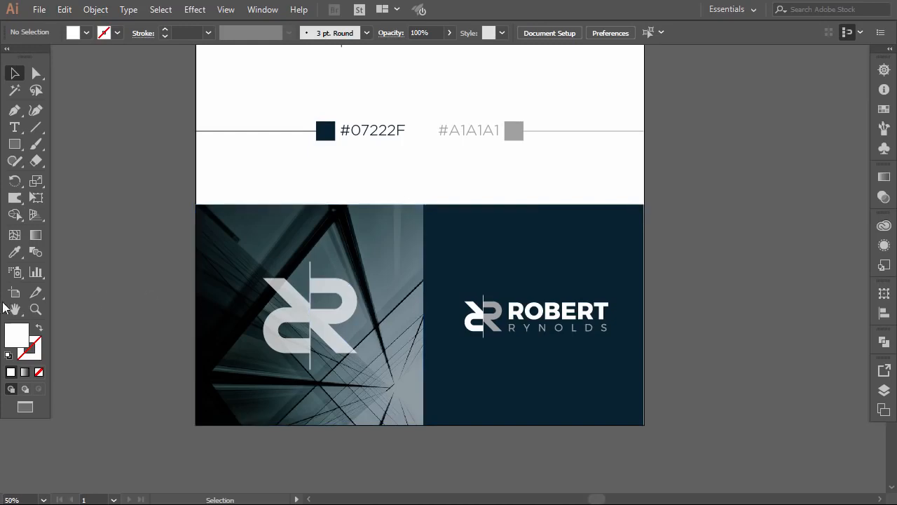
Step: Extend the artboard downward and paste in the copied business card mockup
click(19, 294)
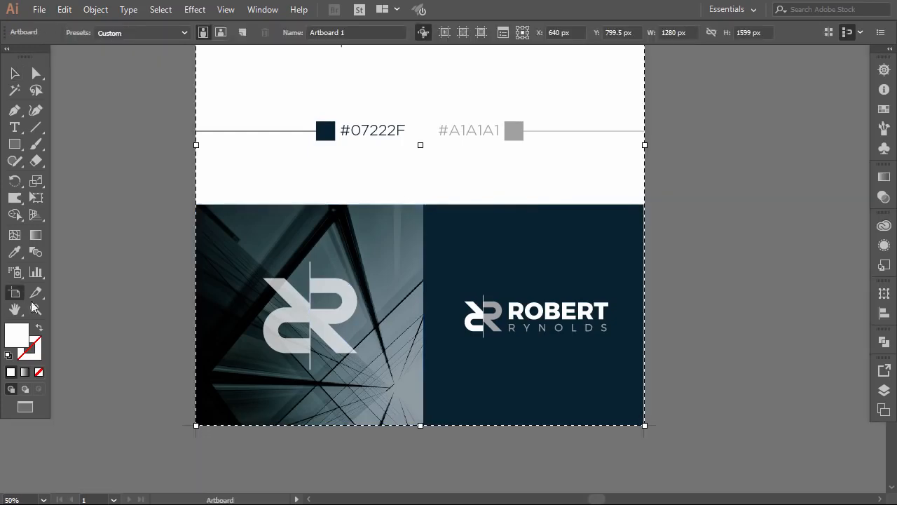
mouse_move(420, 428)
mouse_down()
mouse_move(421, 491)
mouse_move(421, 378)
mouse_move(420, 490)
mouse_move(420, 405)
mouse_move(420, 438)
mouse_up()
click(65, 10)
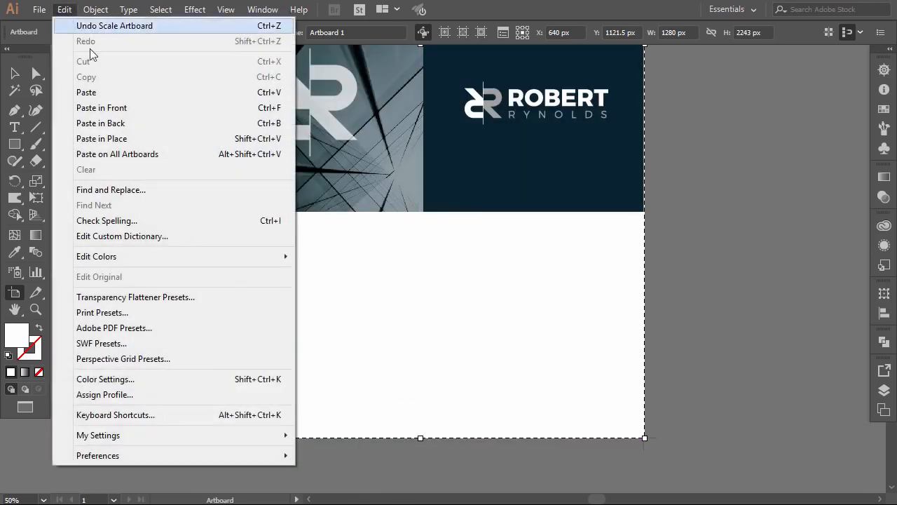
click(70, 91)
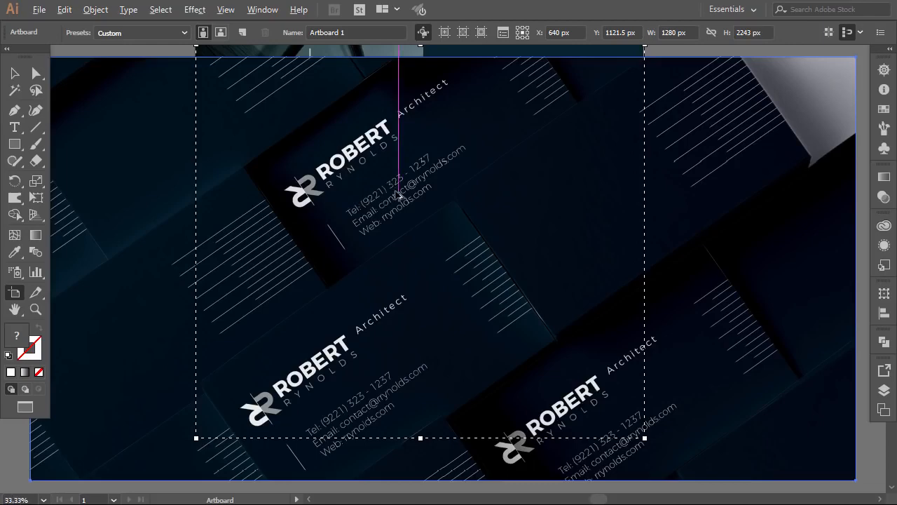
scroll(397, 198, down, 3)
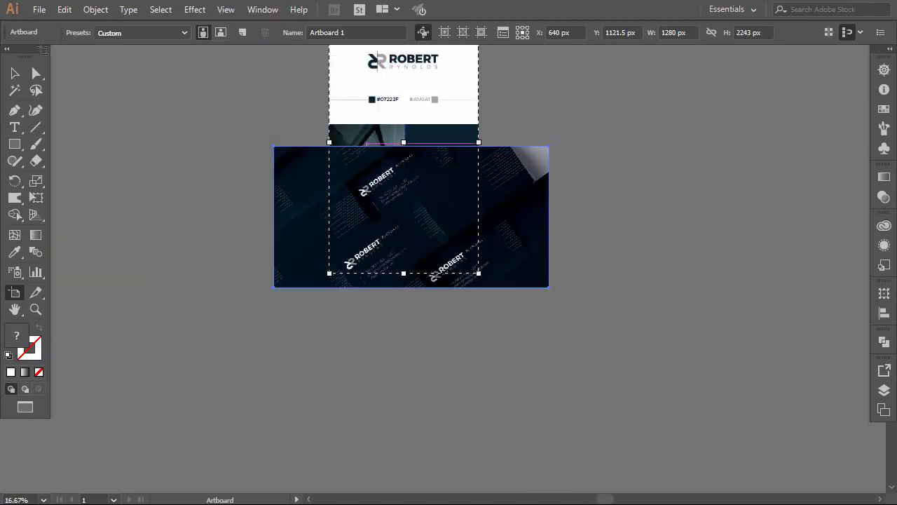
Step: Scale the mockup to the artboard's width and align it just below the photo panel
key(v)
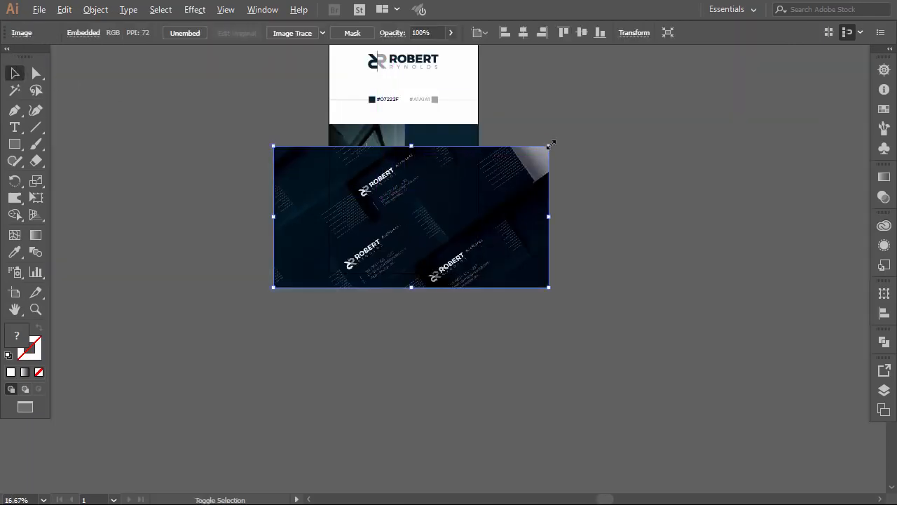
drag(548, 147, 508, 167)
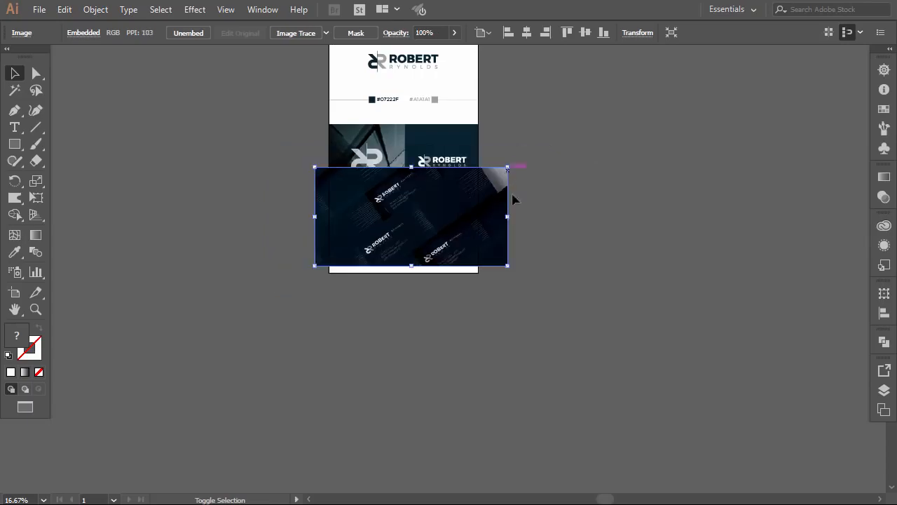
scroll(430, 221, up, 3)
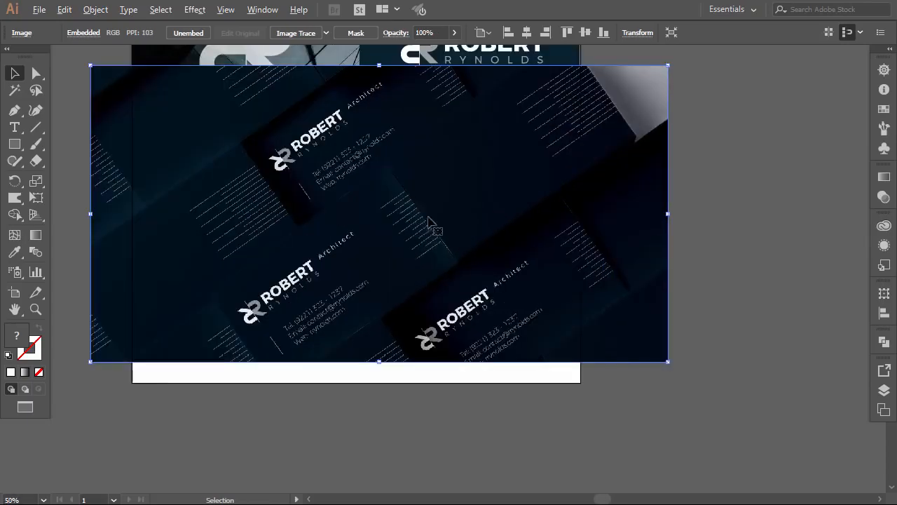
drag(389, 189, 440, 285)
drag(174, 201, 164, 197)
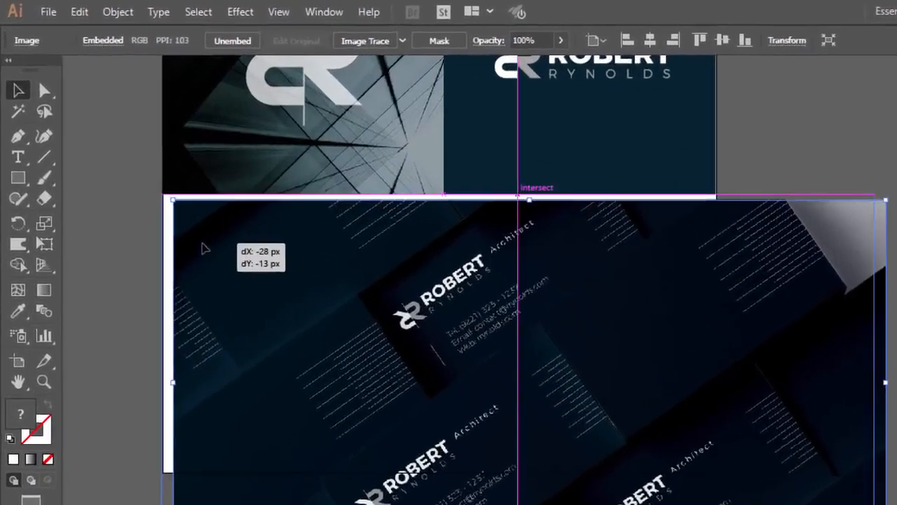
drag(203, 247, 194, 242)
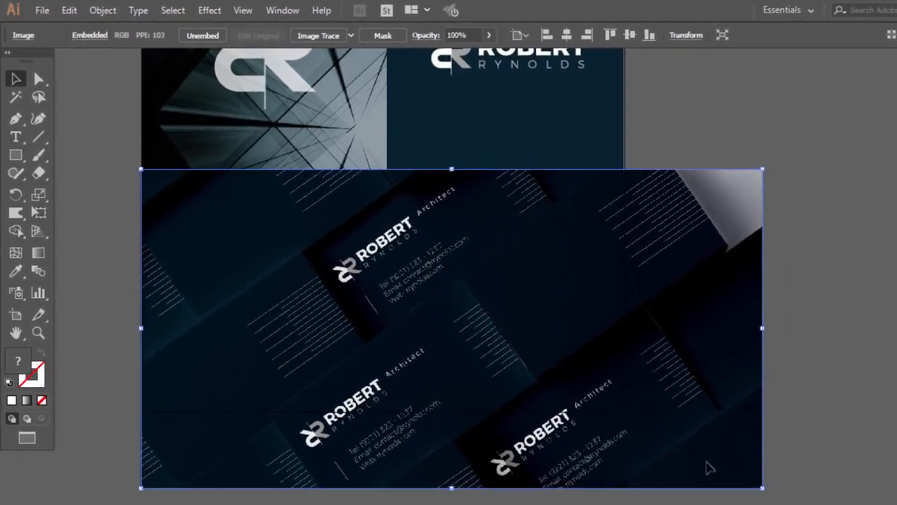
drag(764, 487, 631, 419)
Step: Send the mockup image to the back behind all other artwork
right_click(447, 261)
mouse_move(506, 372)
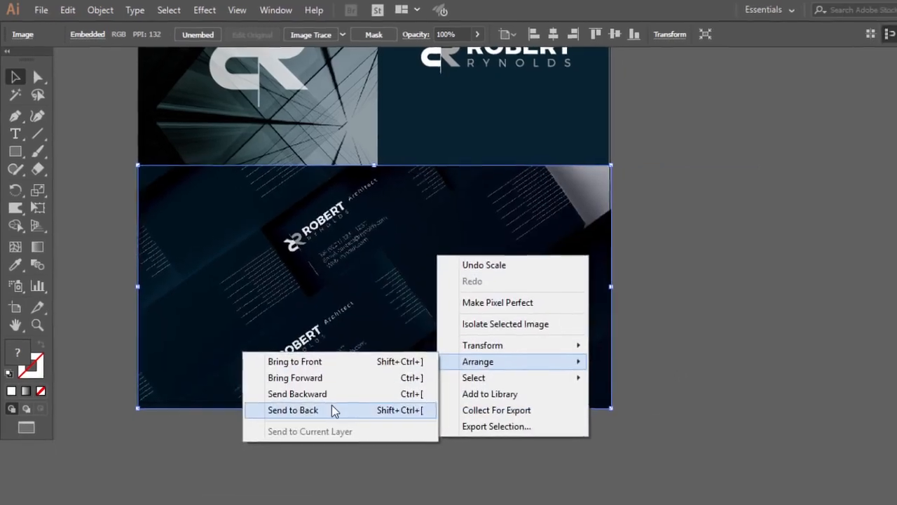
click(335, 411)
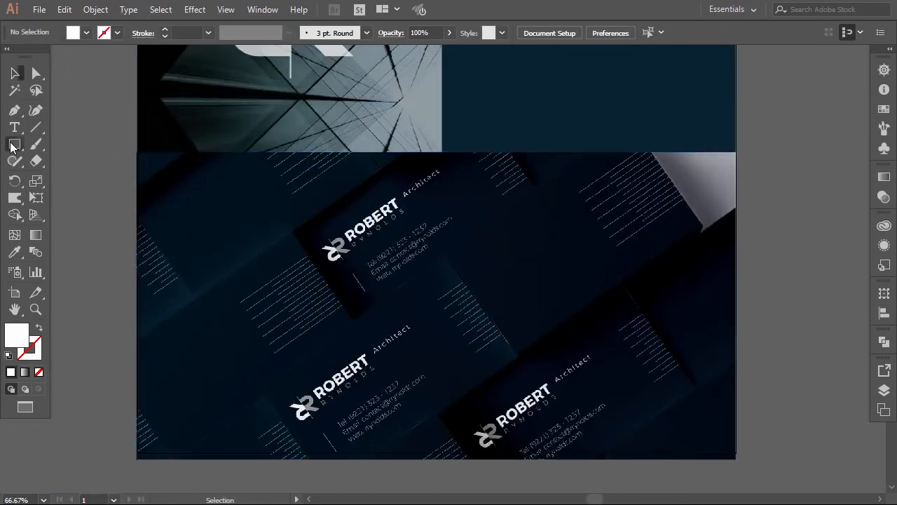
Step: Draw a thin navy bar across the panel seam set to Multiply at 26% opacity
click(11, 145)
drag(136, 153, 740, 174)
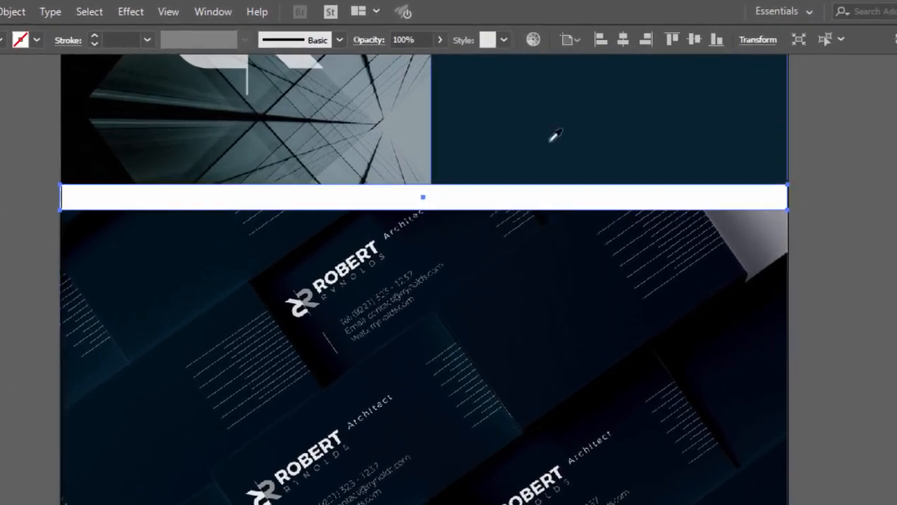
click(534, 145)
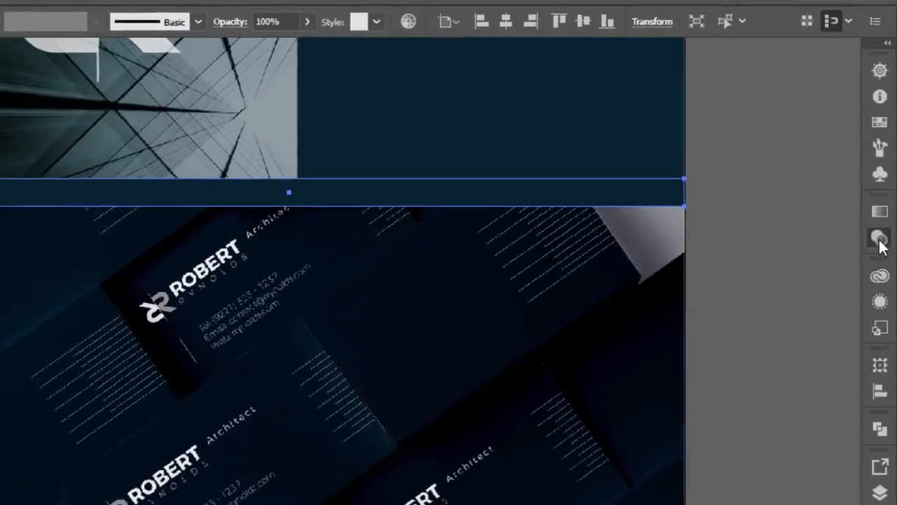
click(881, 239)
click(671, 231)
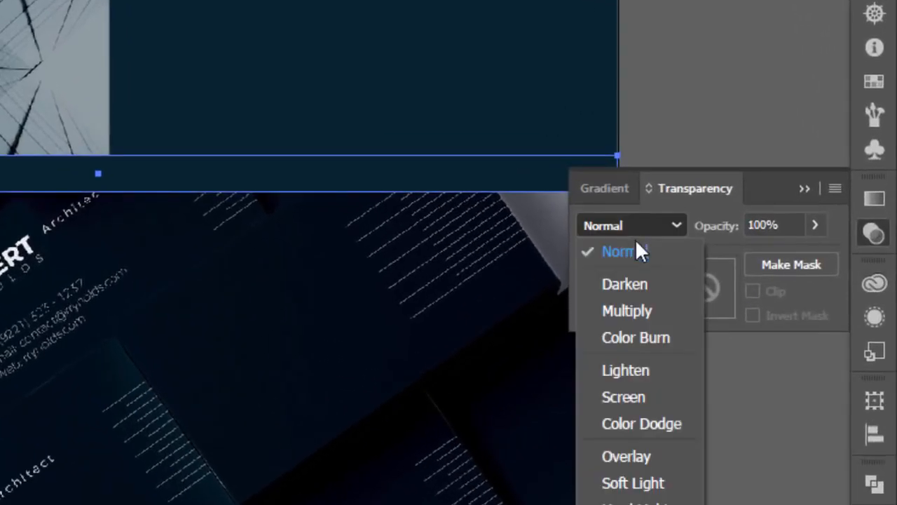
click(637, 311)
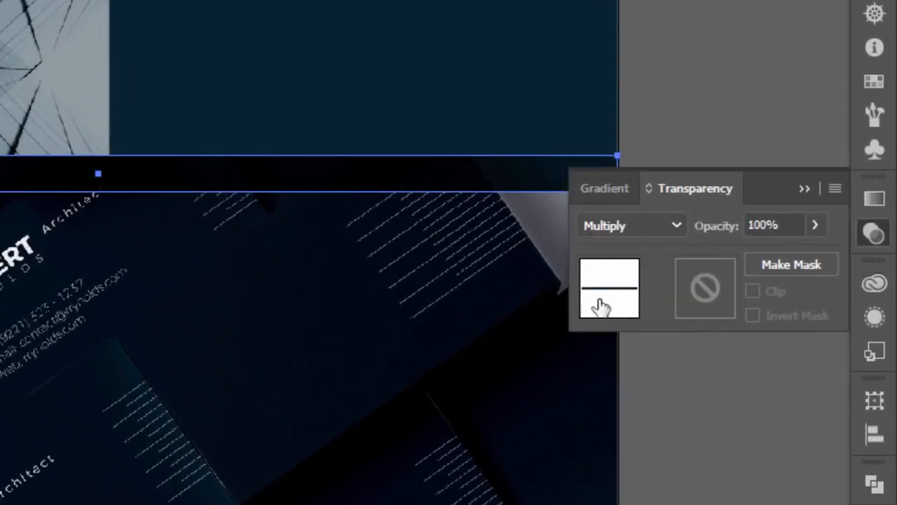
click(805, 226)
drag(806, 253, 738, 254)
click(804, 189)
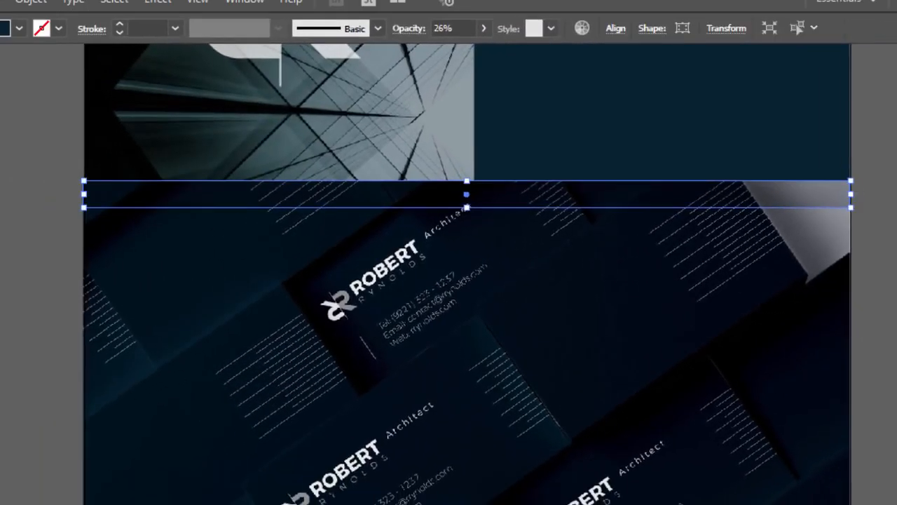
key(ctrl+shift+a)
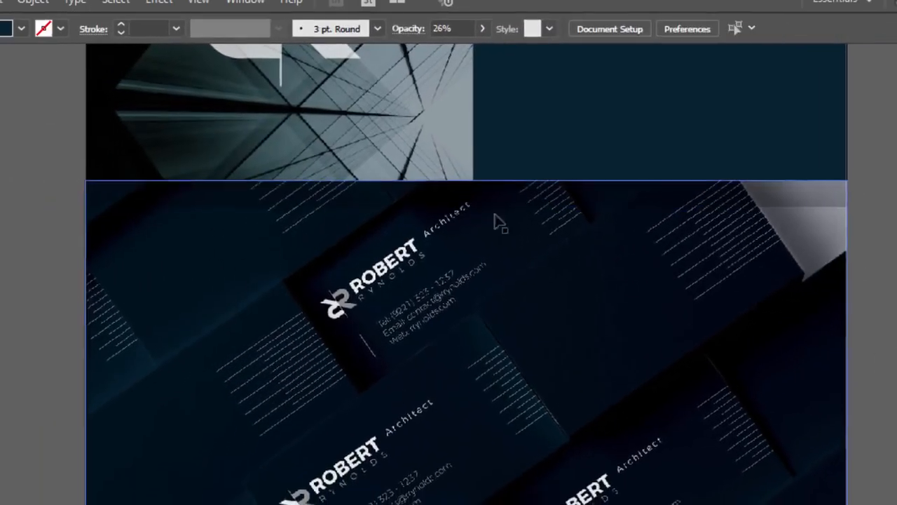
Step: Delete the 1280 px width dimension label from the board
scroll(488, 242, up, 4)
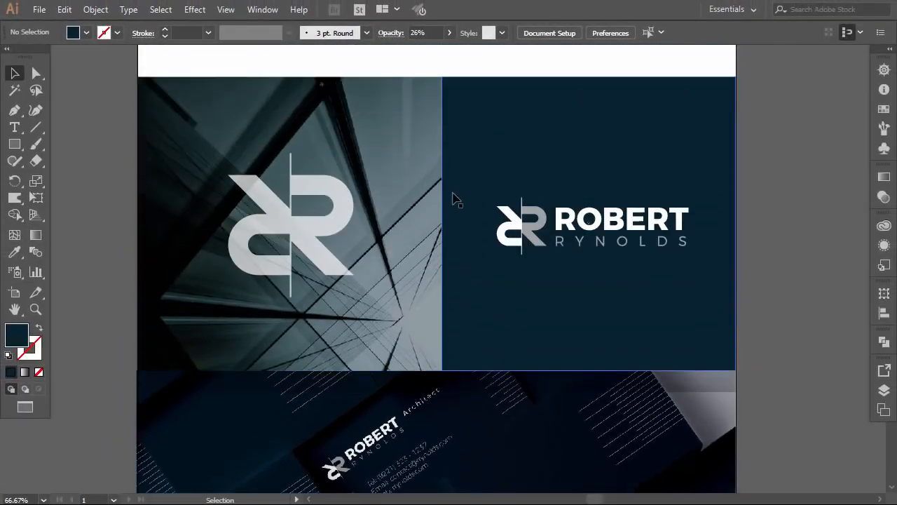
scroll(452, 200, up, 10)
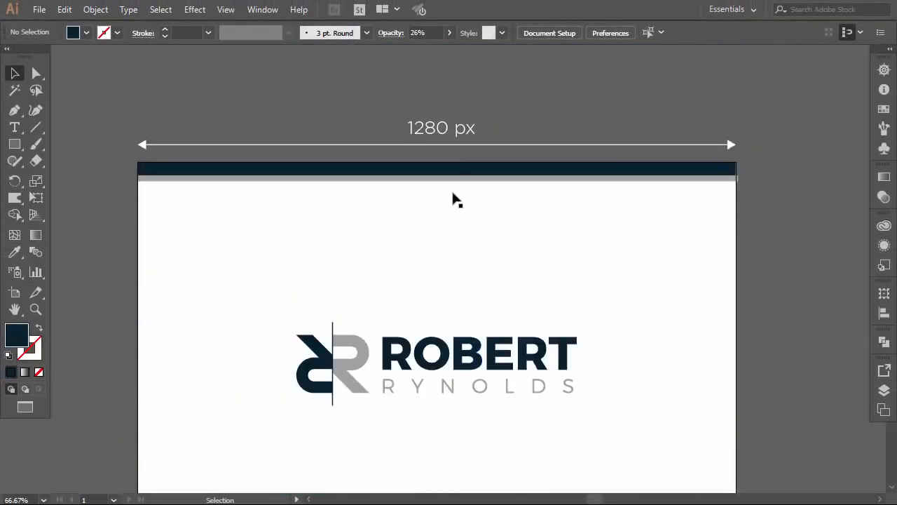
scroll(452, 199, up, 1)
click(555, 168)
key(Delete)
scroll(515, 180, down, 6)
scroll(515, 181, down, 4)
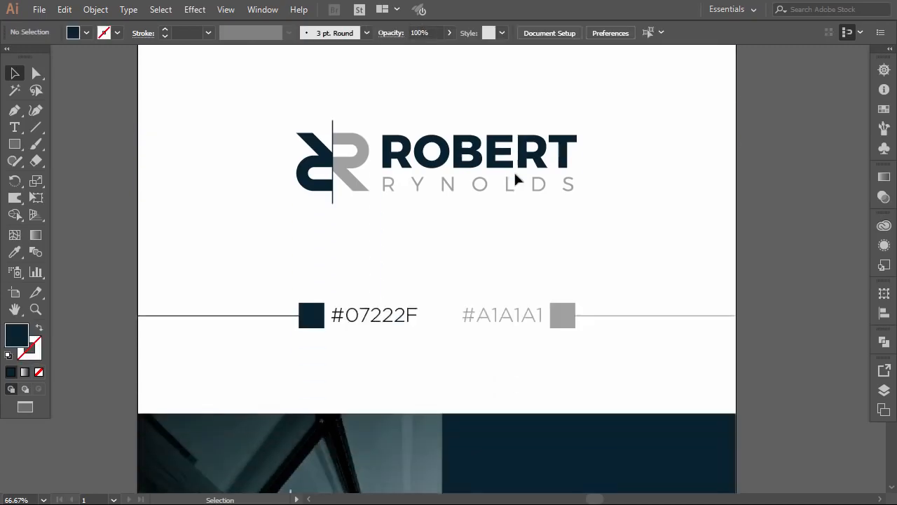
click(39, 9)
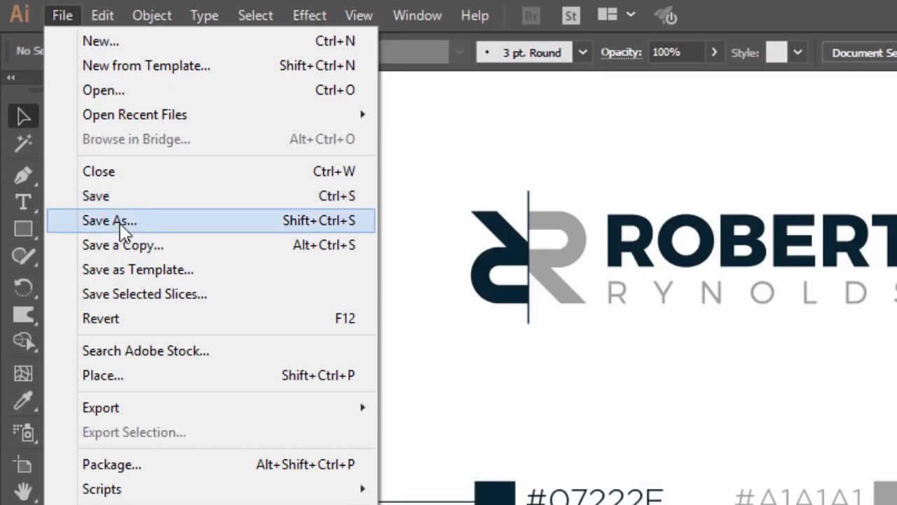
Step: Save the board as Presentation.pdf using the default Adobe PDF settings
click(123, 234)
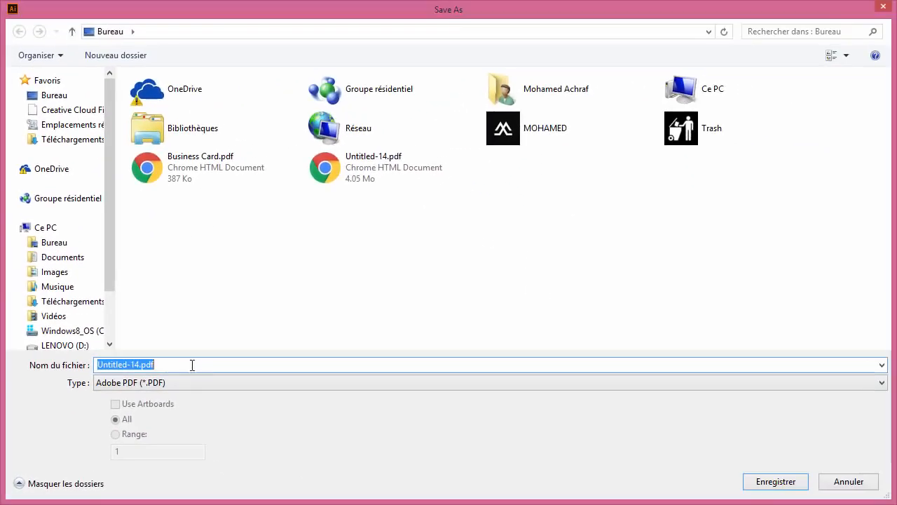
text(Presentation)
key(Return)
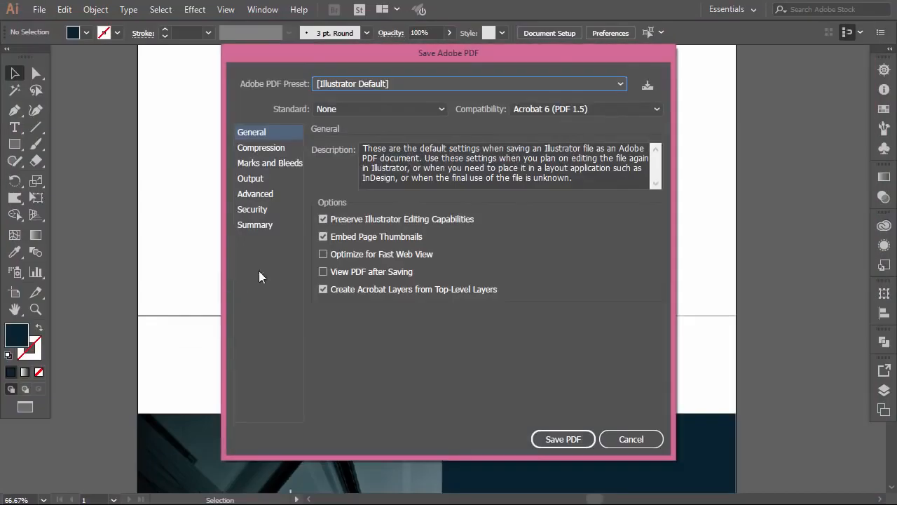
click(563, 439)
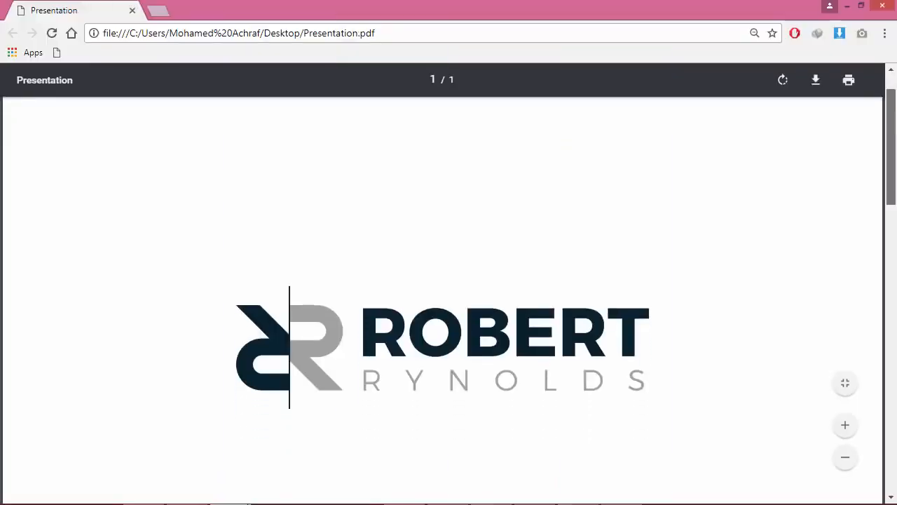
scroll(896, 166, down, 3)
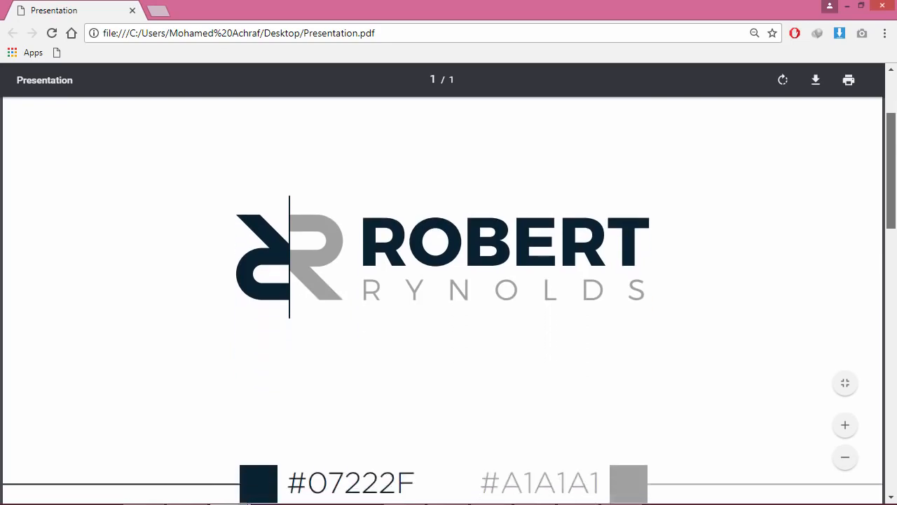
drag(896, 166, 885, 133)
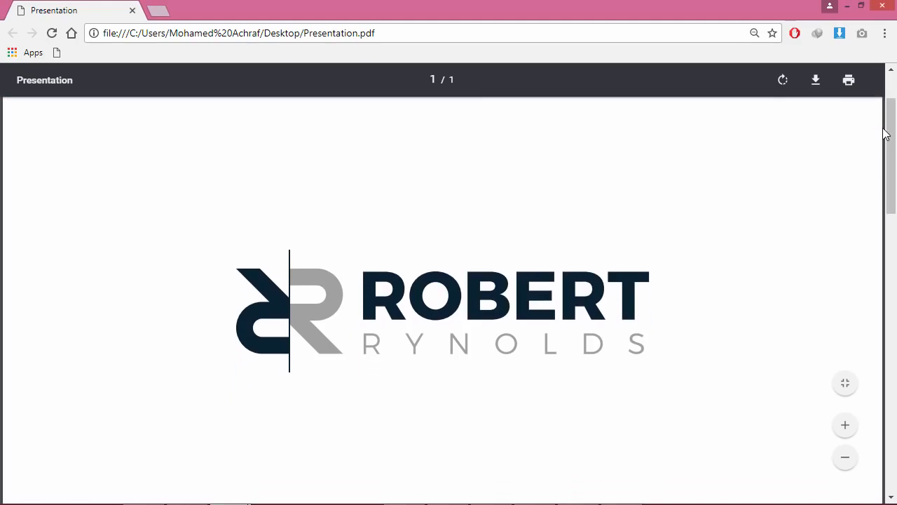